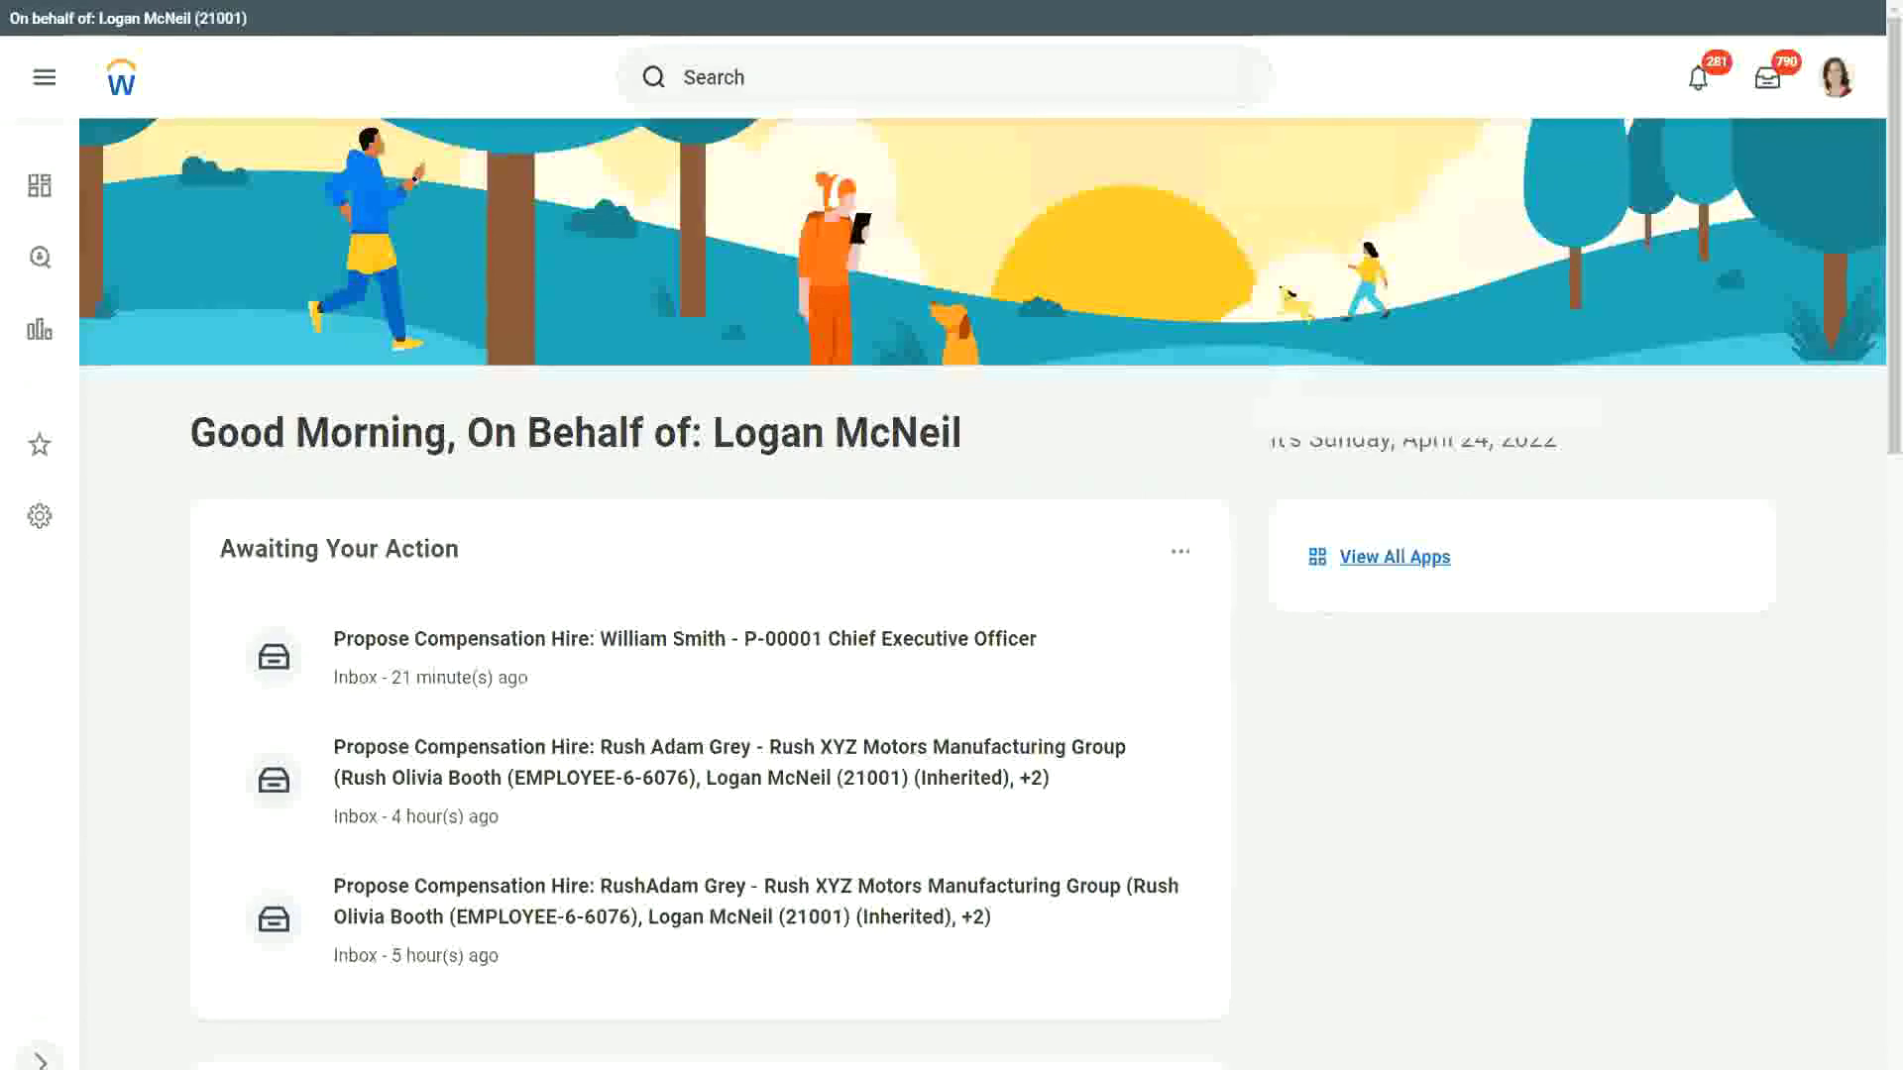
- Bring up a blank Notepad++ note over Workday and add empty lines at the top
key(alt+Tab)
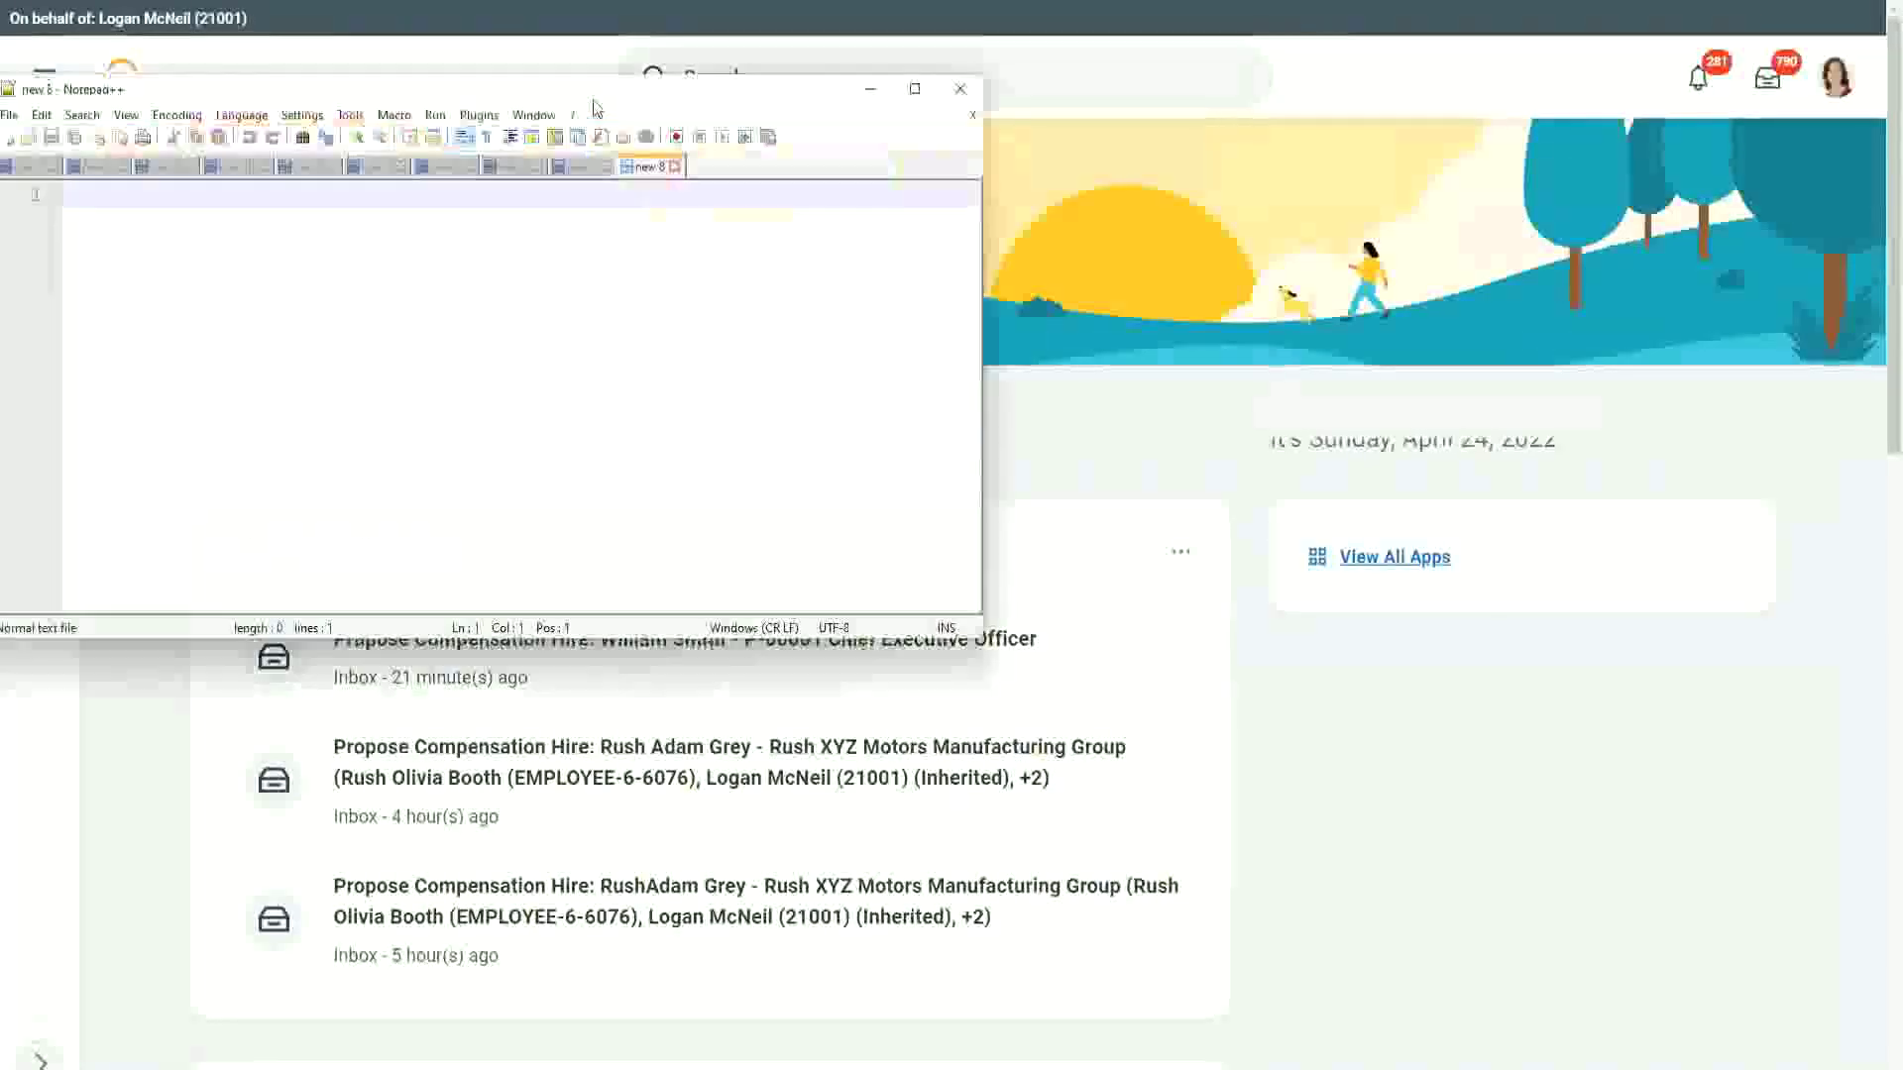
key(Return)
key(Return)
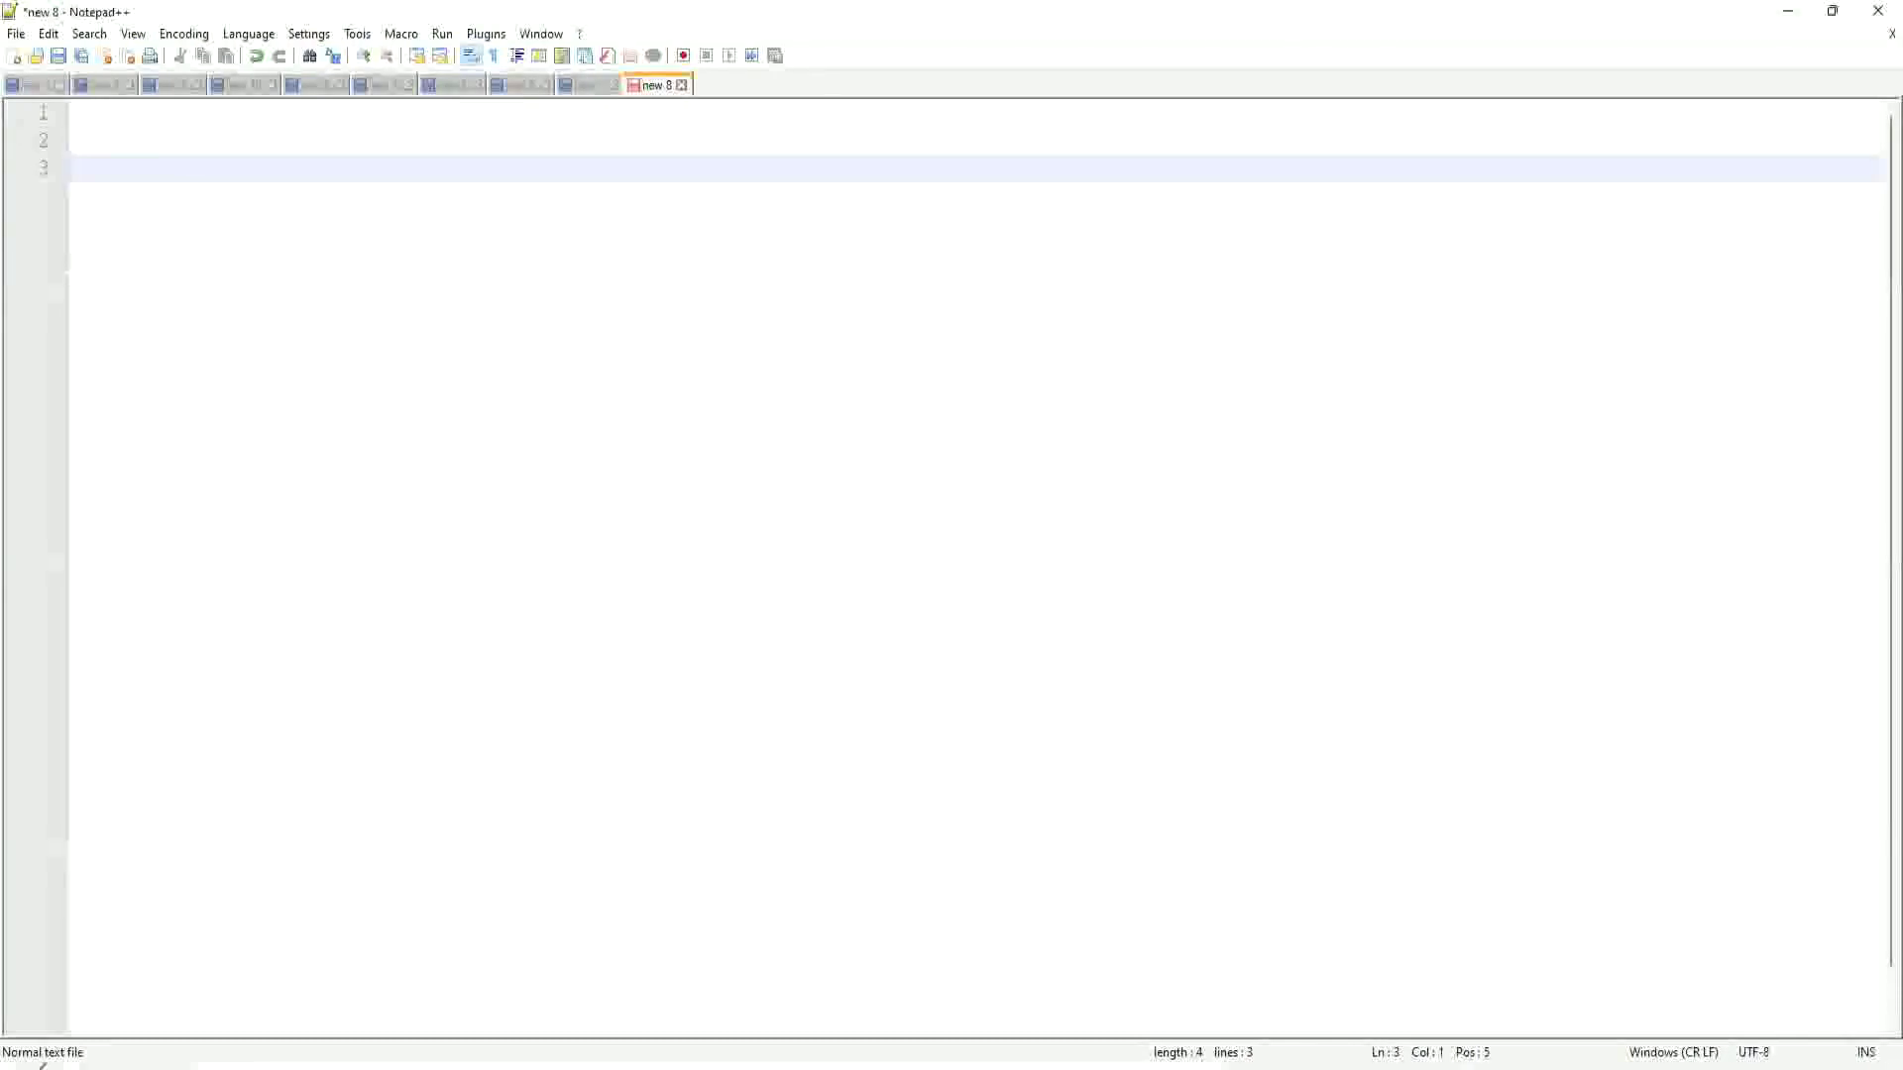
- Paste the 'Dependent Information : Dependent' and 'Employee Information : Worker' lines starting on line 2
click(124, 144)
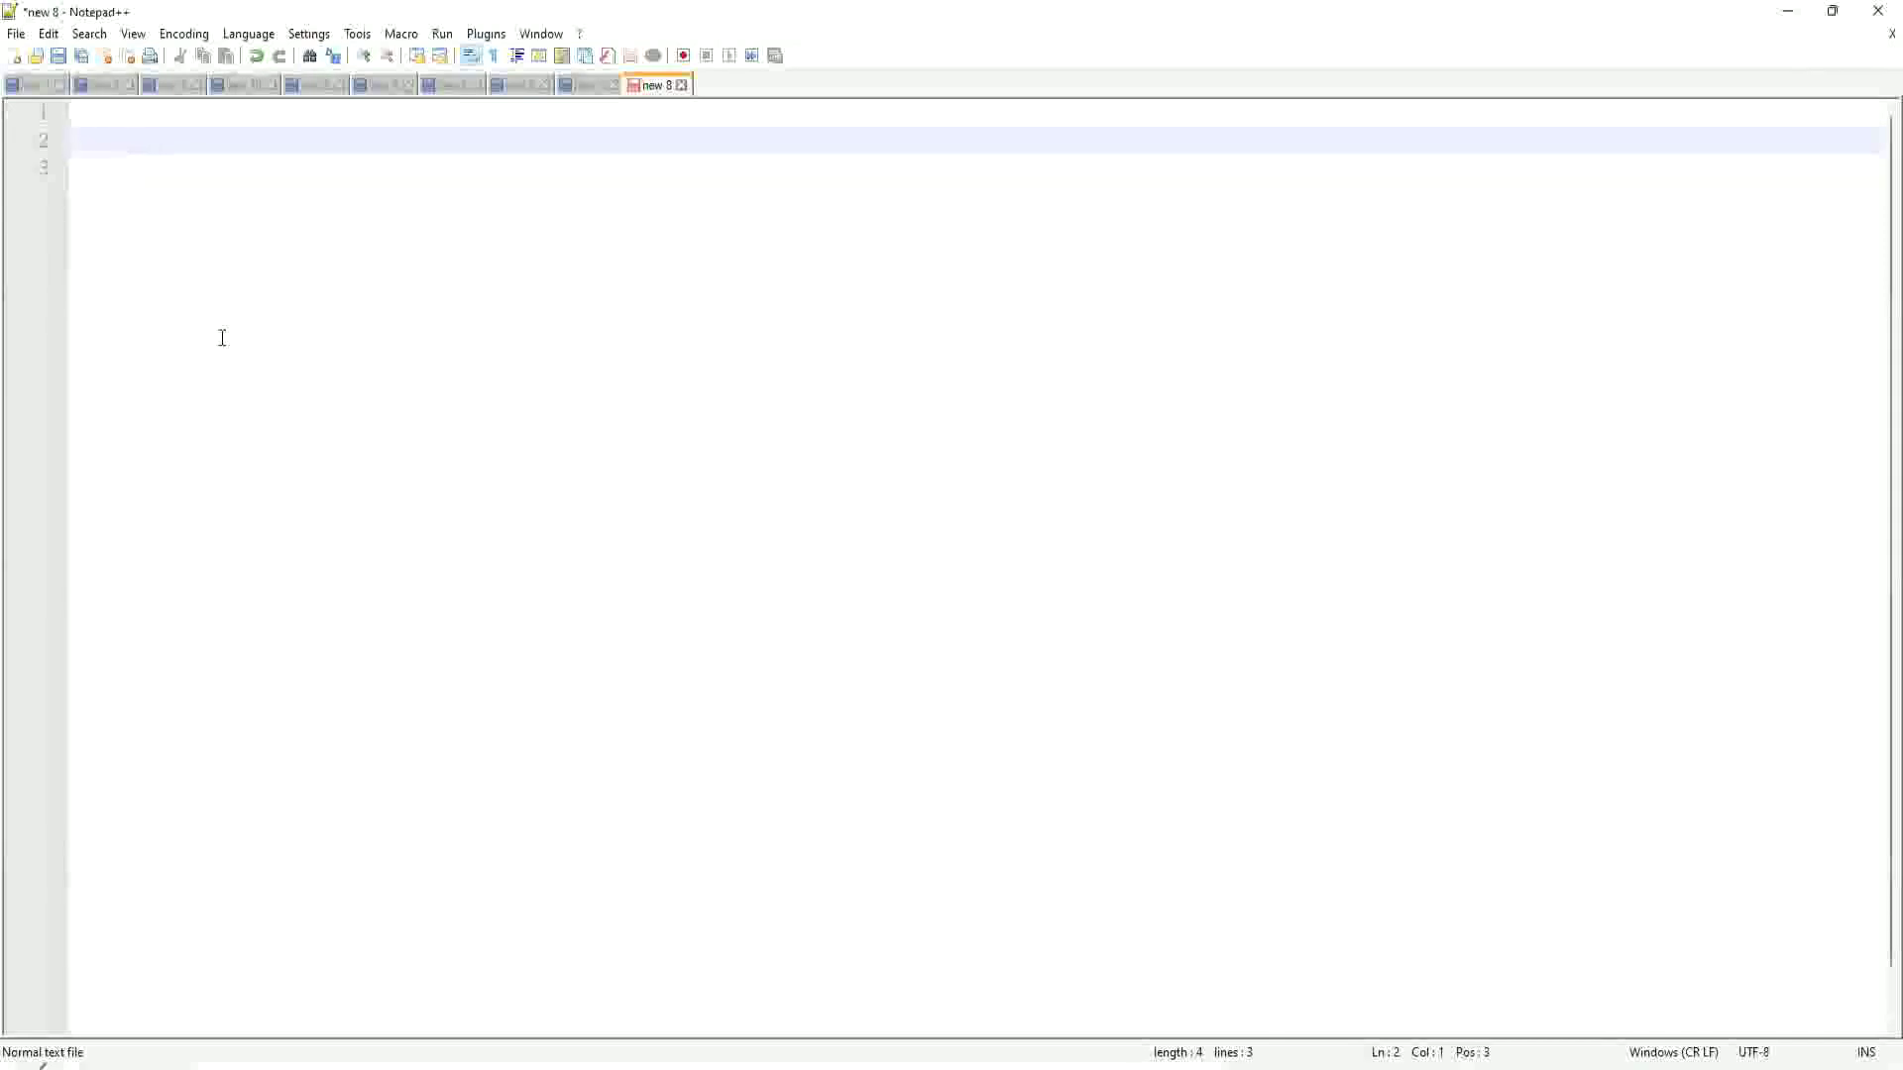
key(ctrl+v)
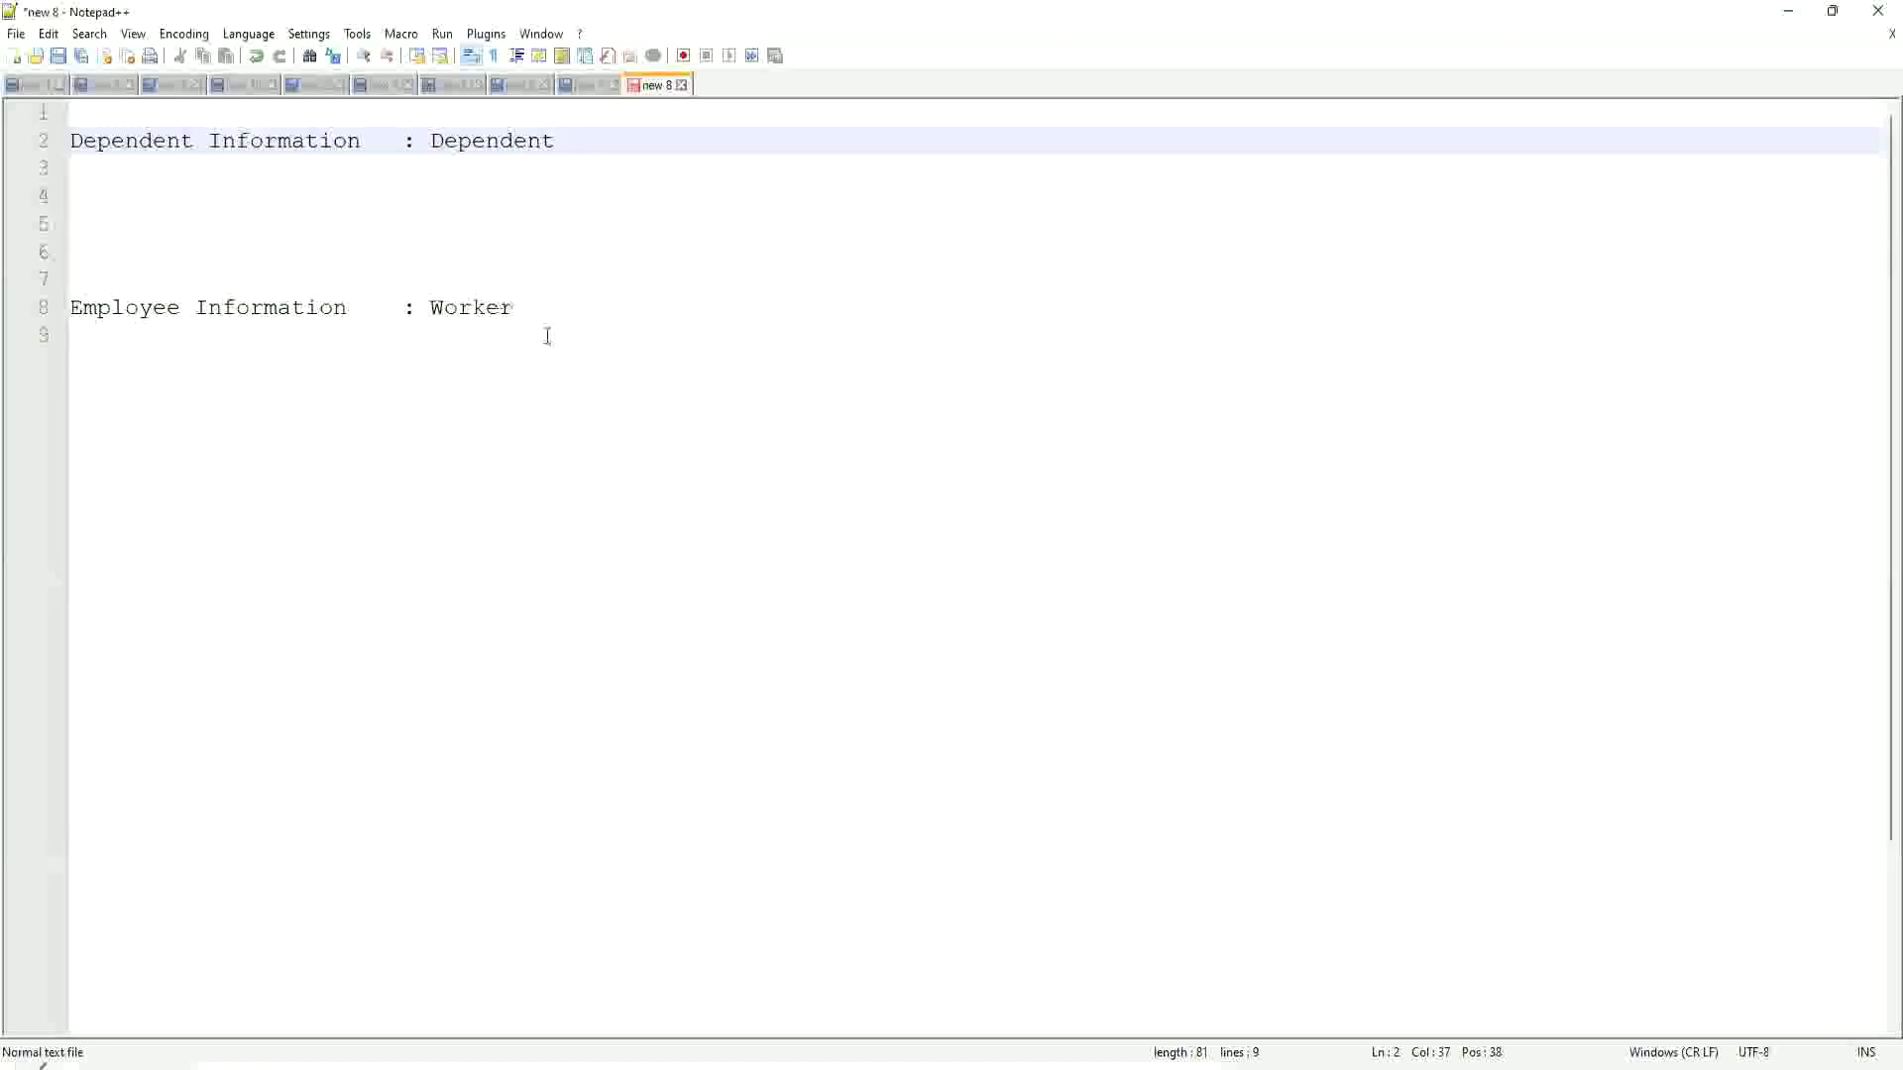
click(502, 306)
click(444, 330)
- Point back and forth between Dependent on line 2 and Worker on line 8
click(464, 143)
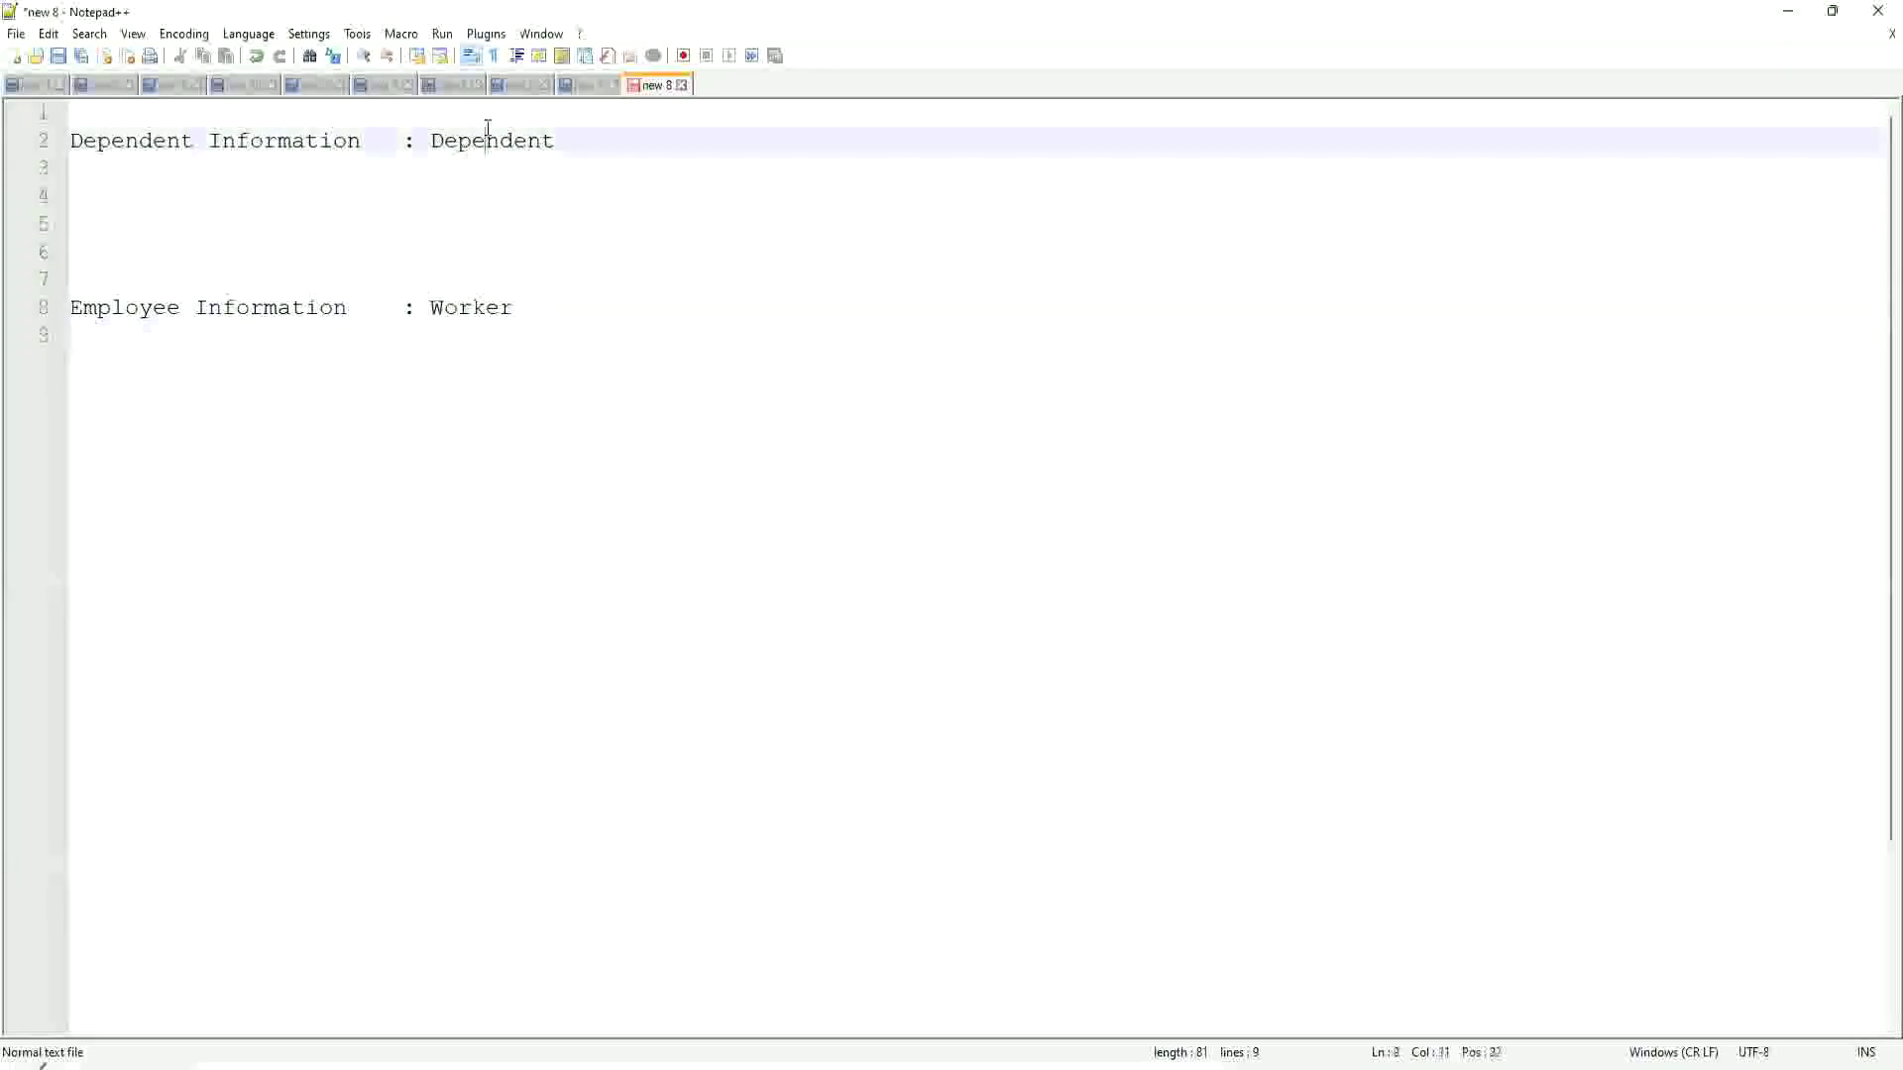
click(456, 306)
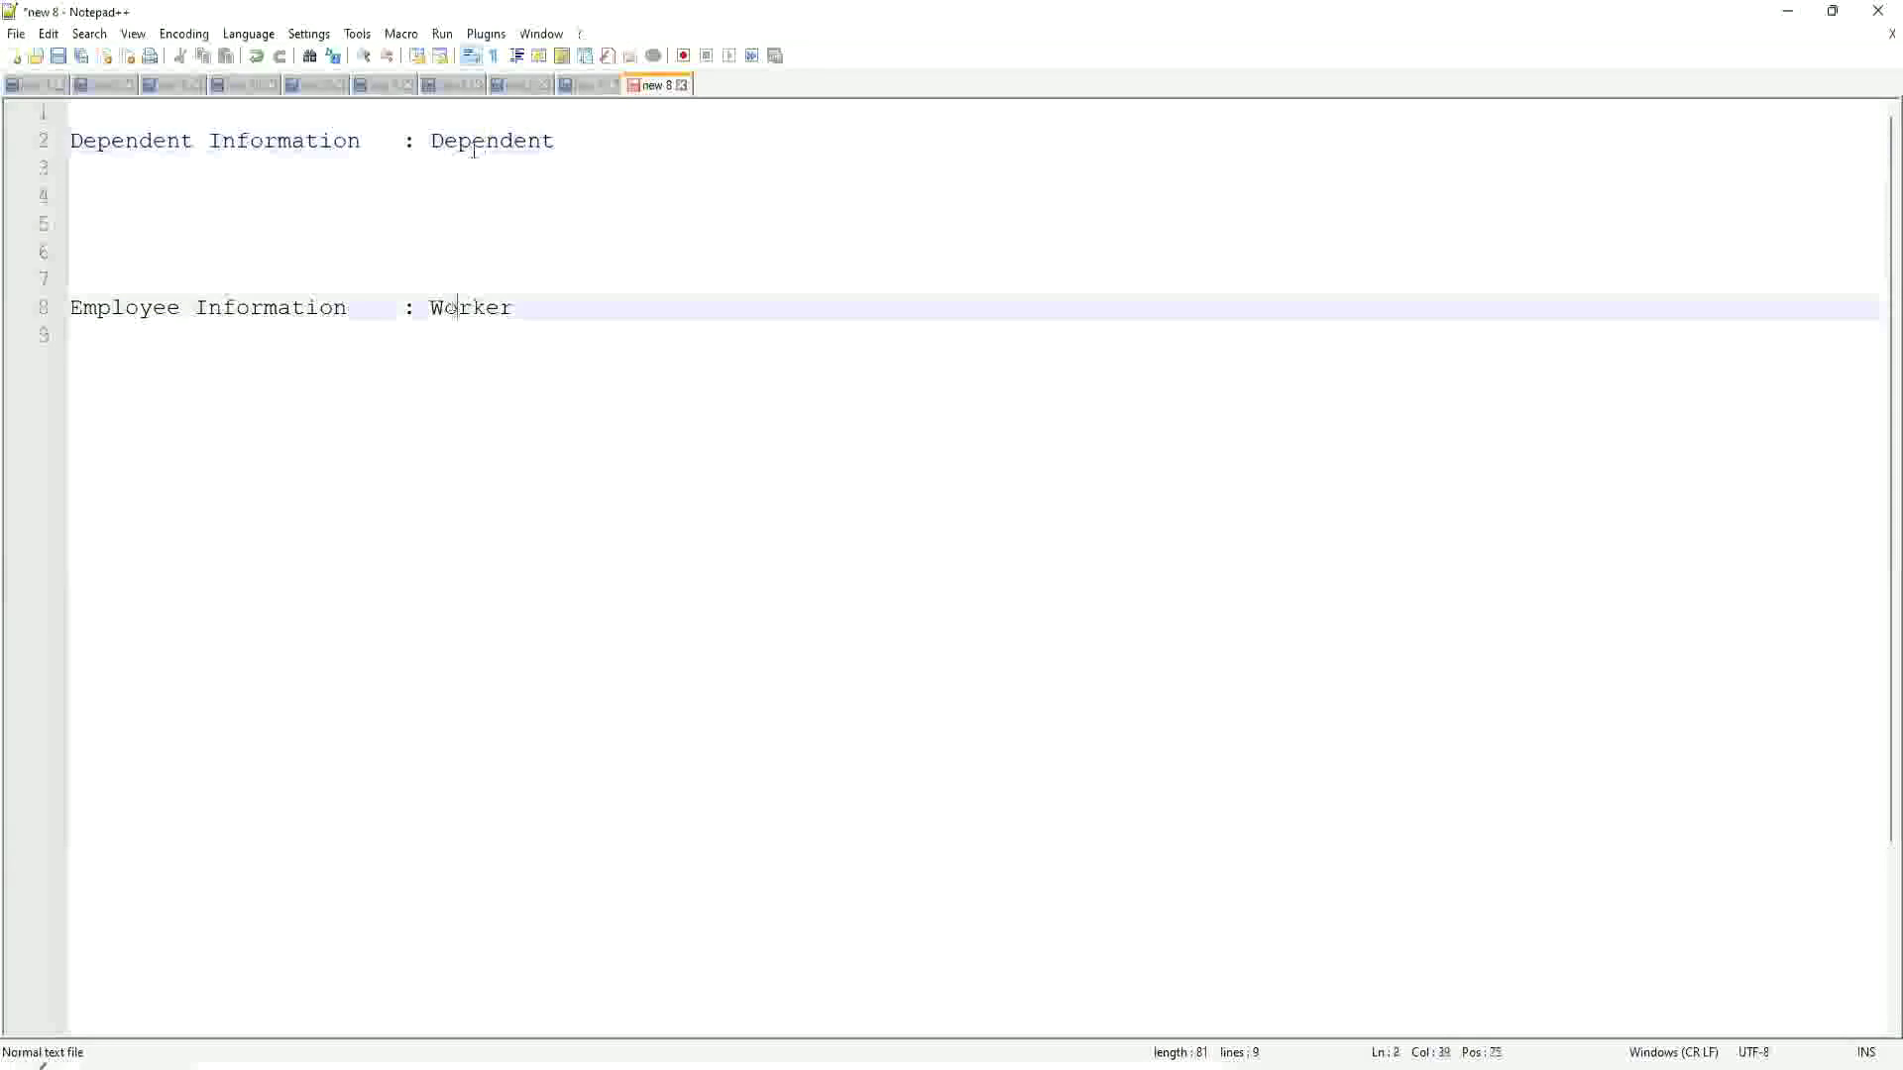
click(476, 147)
click(472, 331)
click(467, 143)
click(461, 330)
click(467, 144)
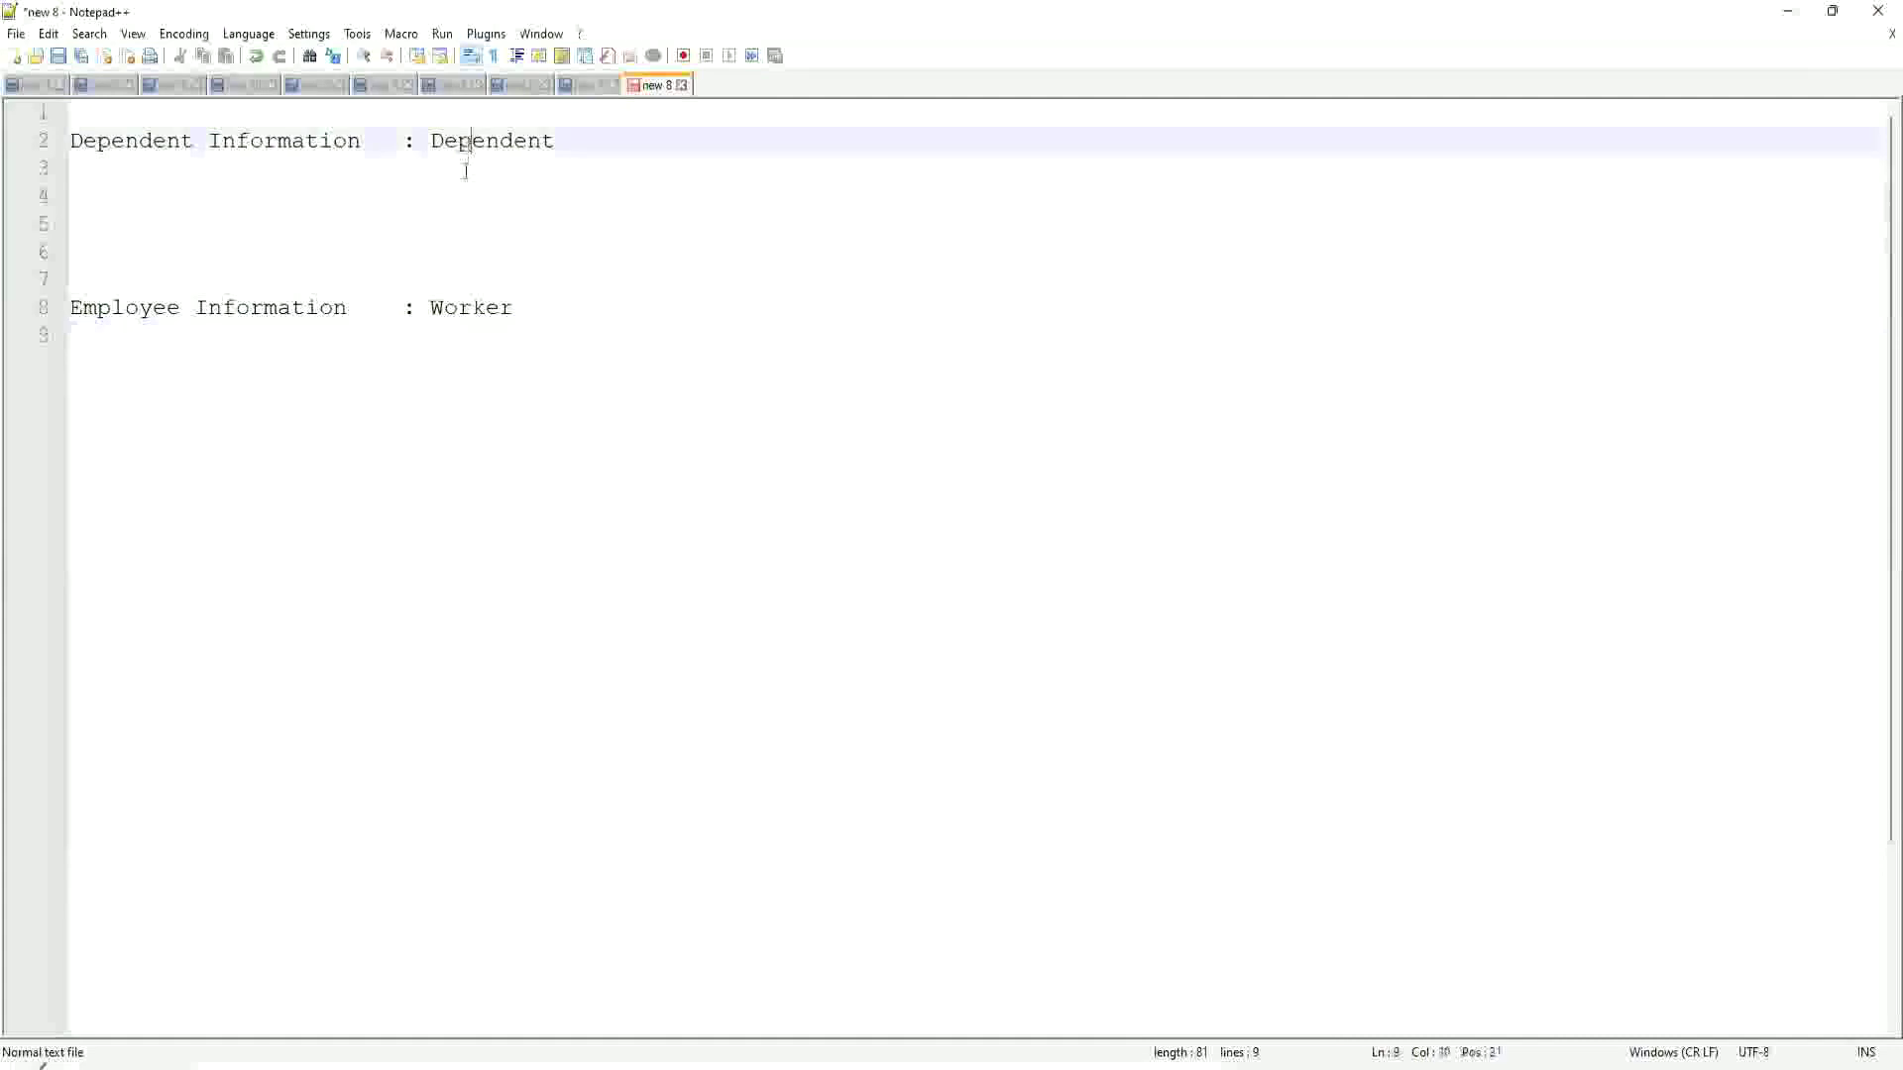
click(465, 308)
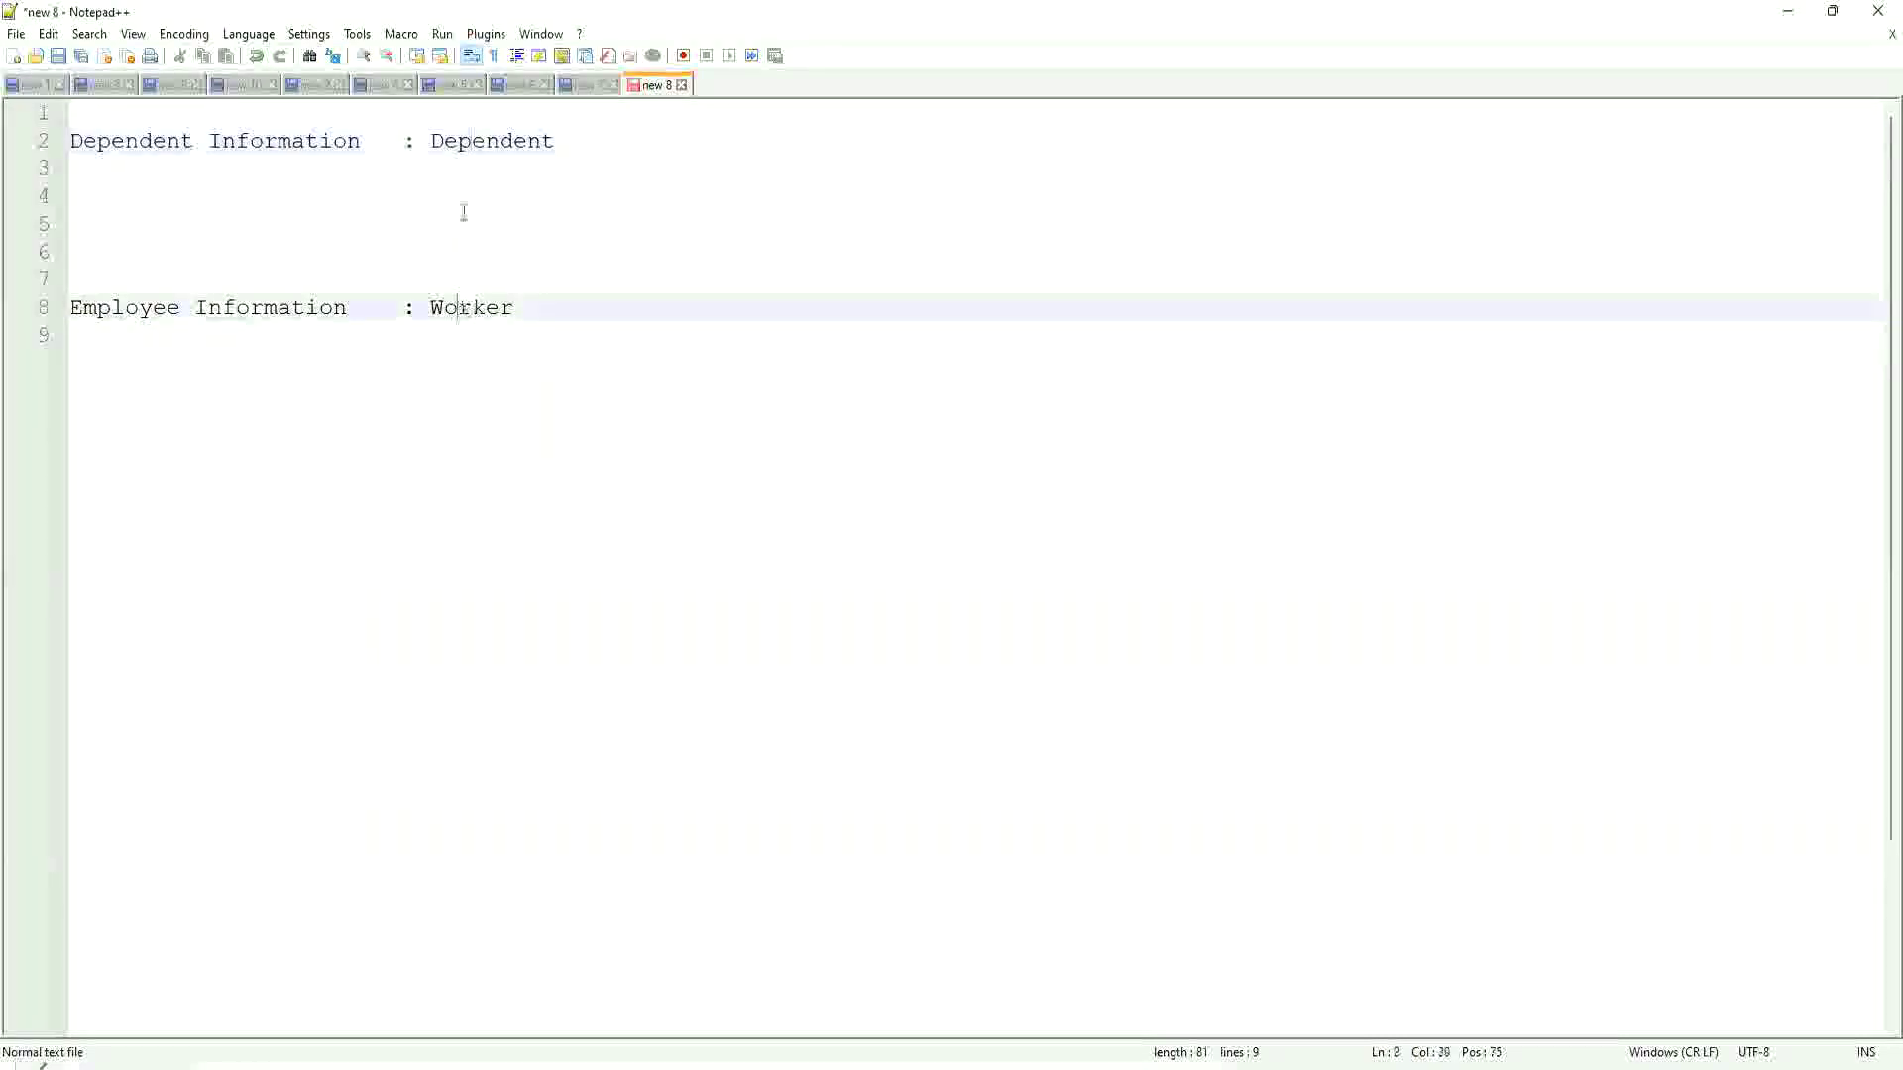
click(485, 145)
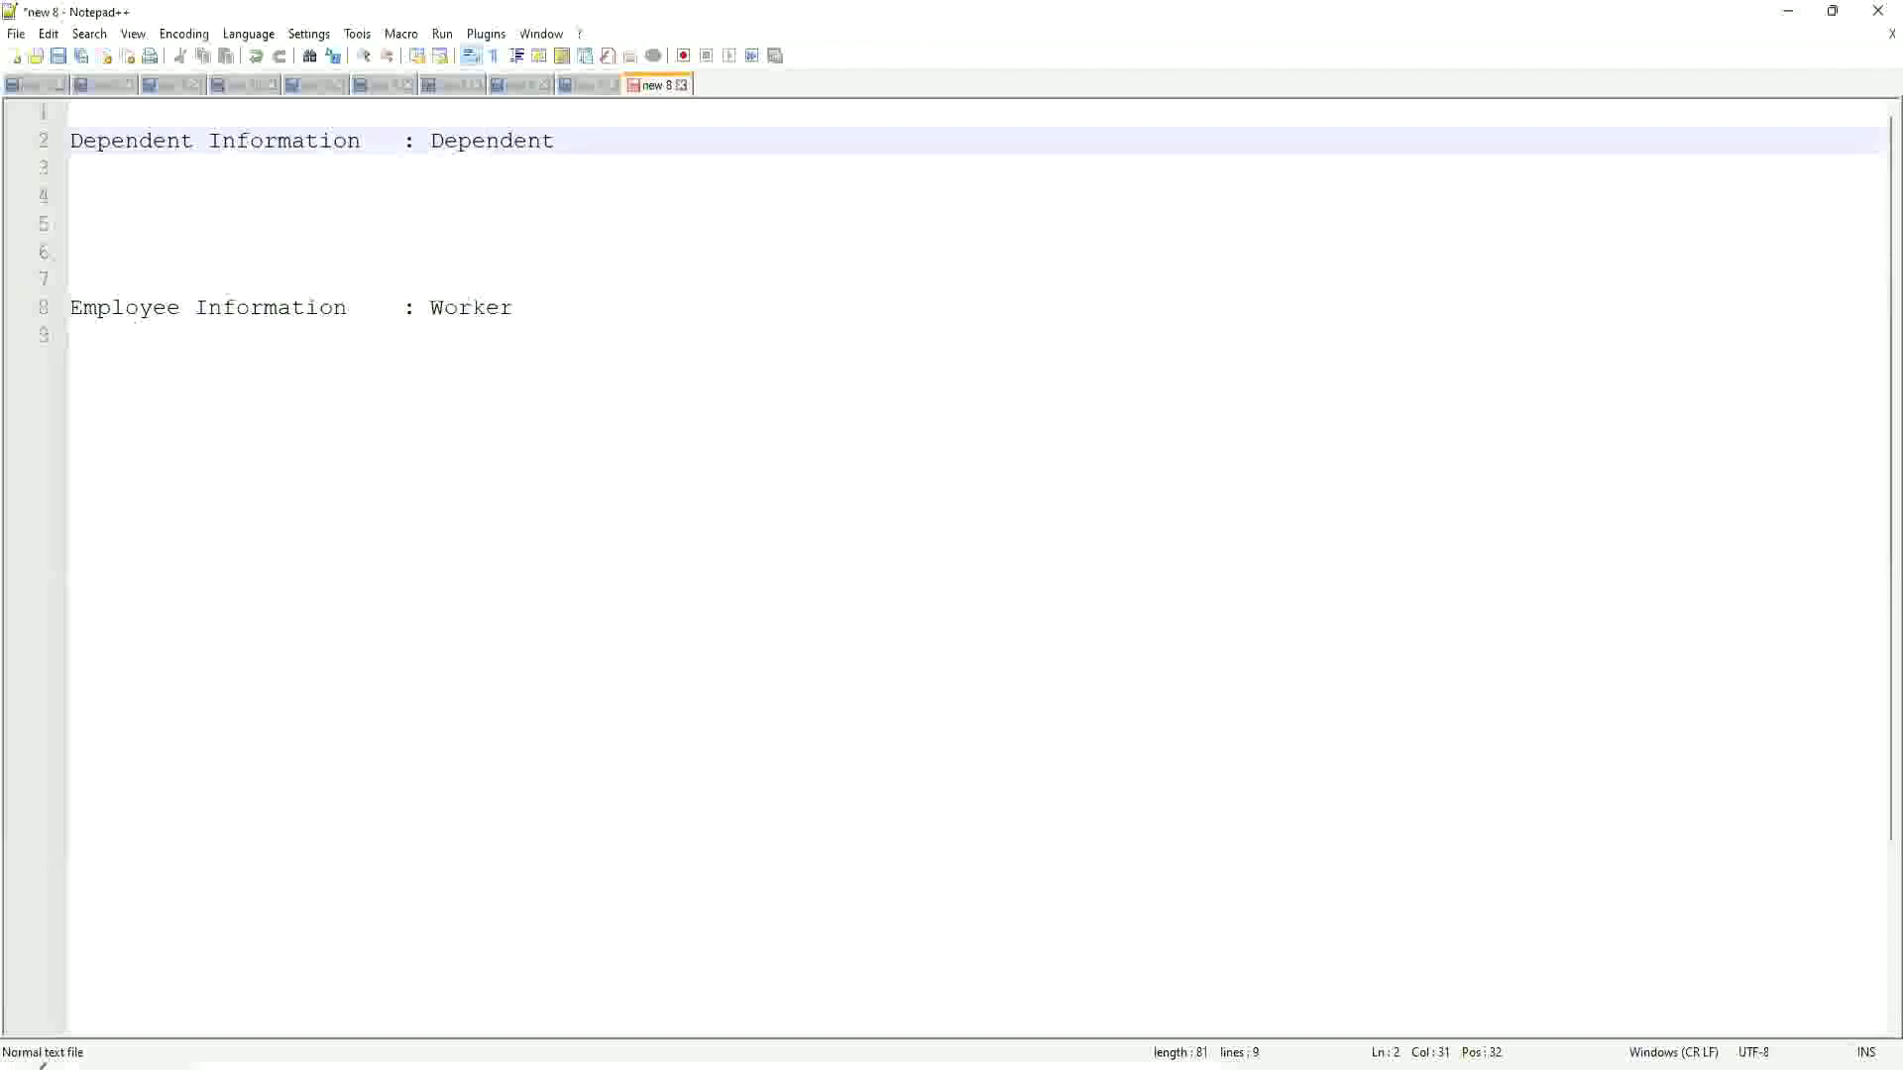
- Draw a red double arrow from Dependent to Worker, labelled 'Worker:Dependent(s) = 1:many' on one line
drag(461, 228, 464, 292)
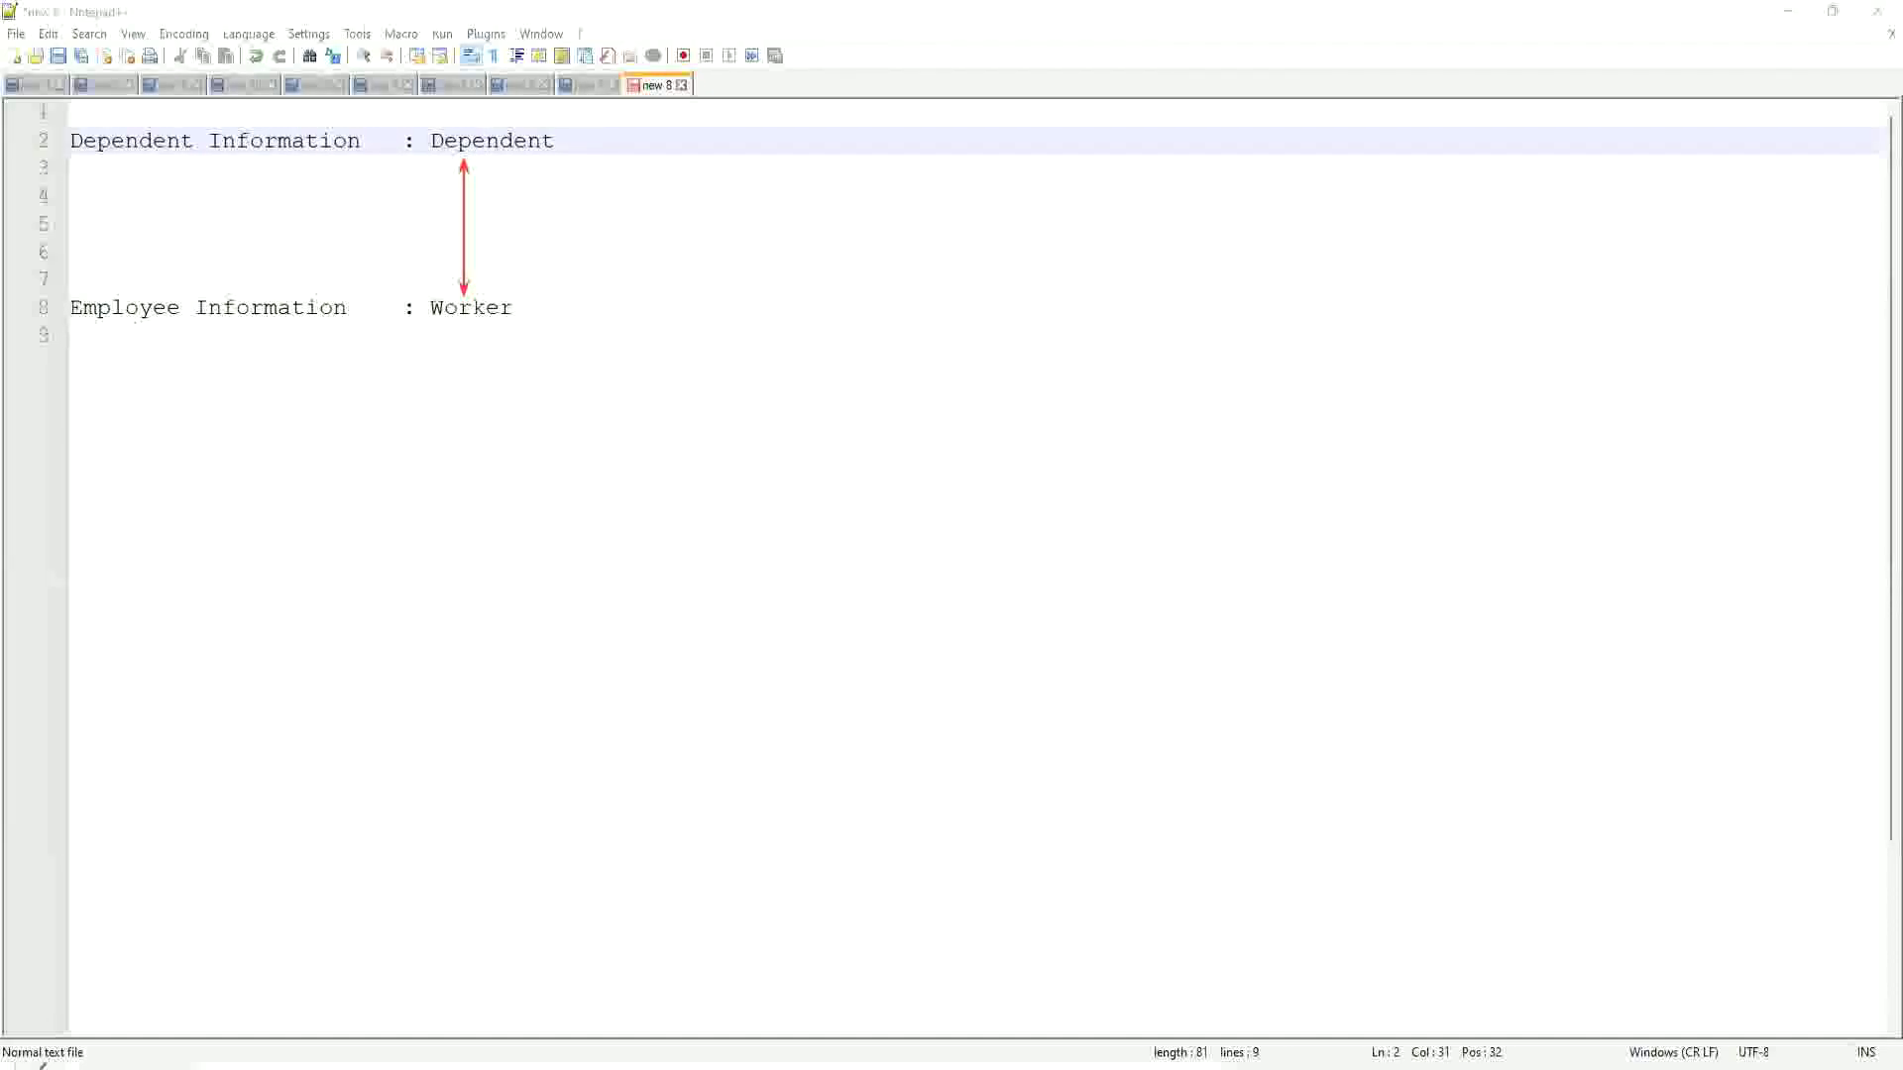
click(481, 232)
text(Worker)
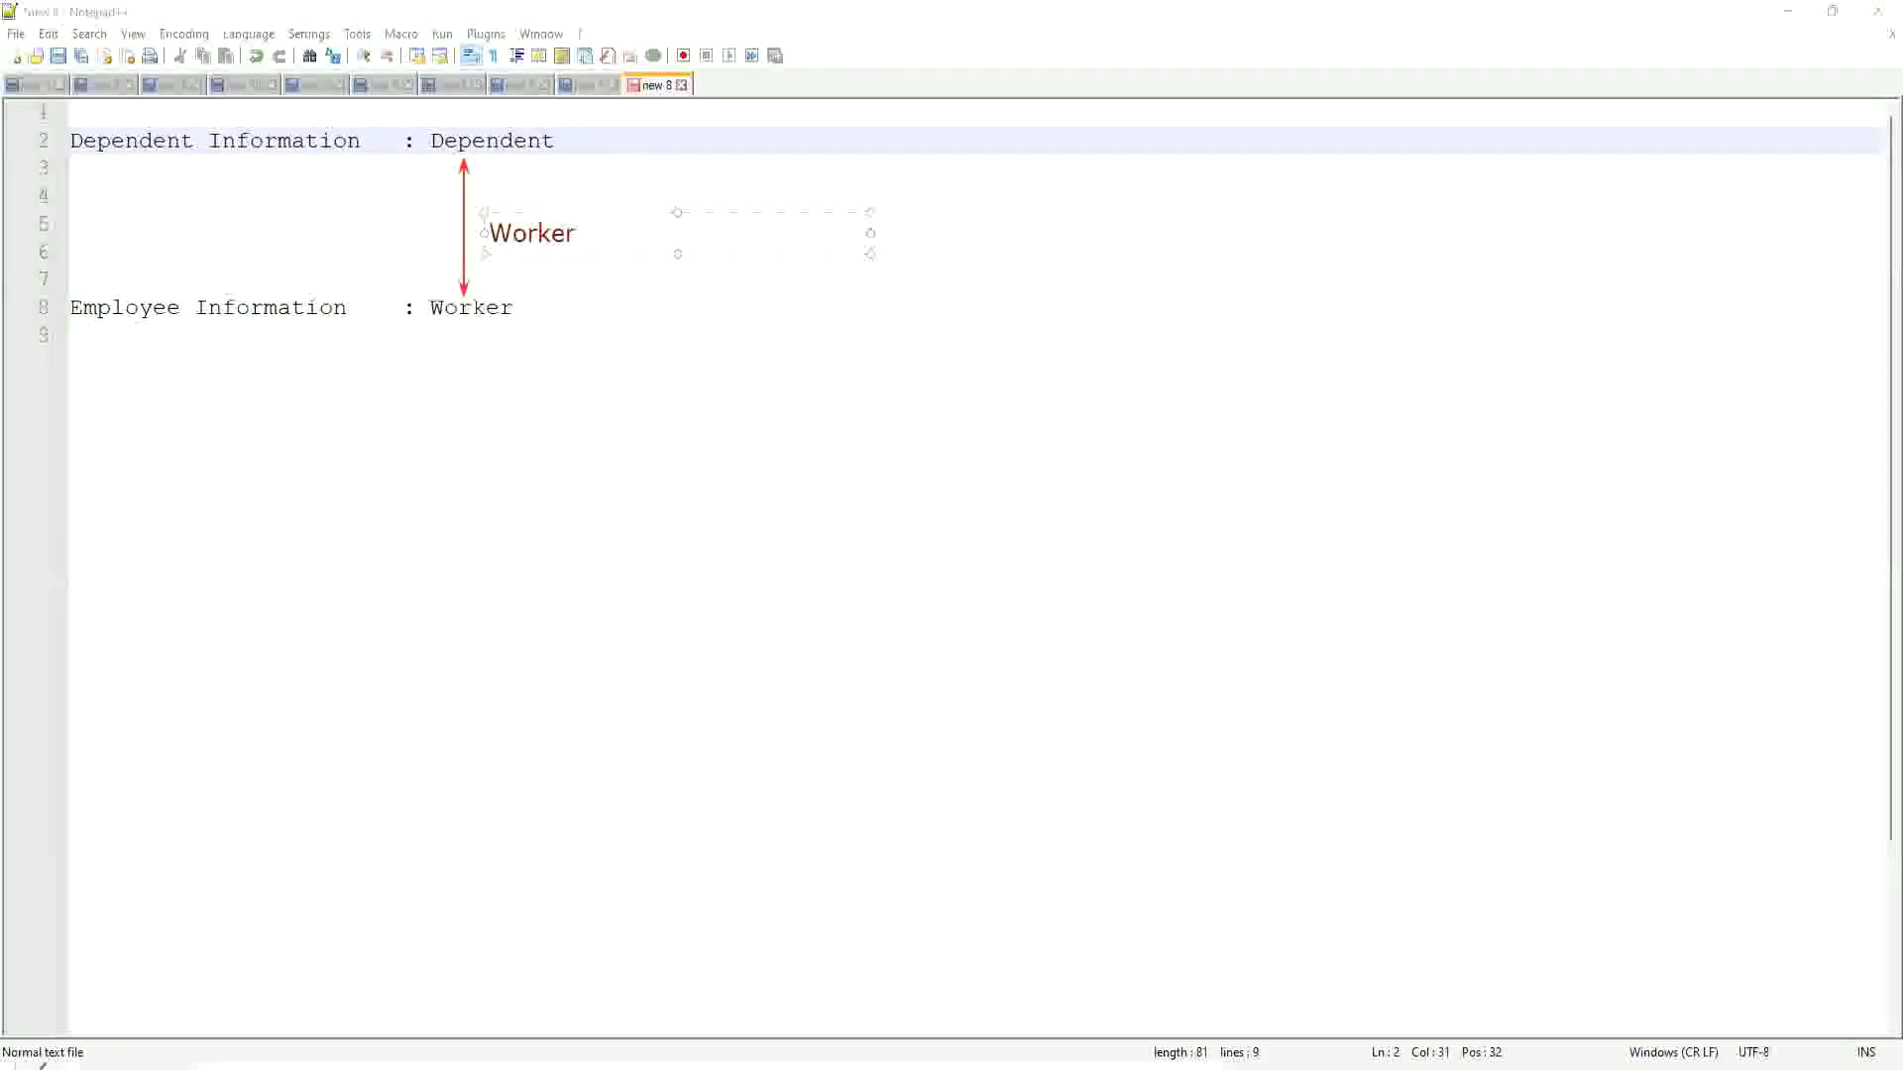
text(: D)
key(BackSpace)
key(BackSpace)
text(Dependent(s) = )
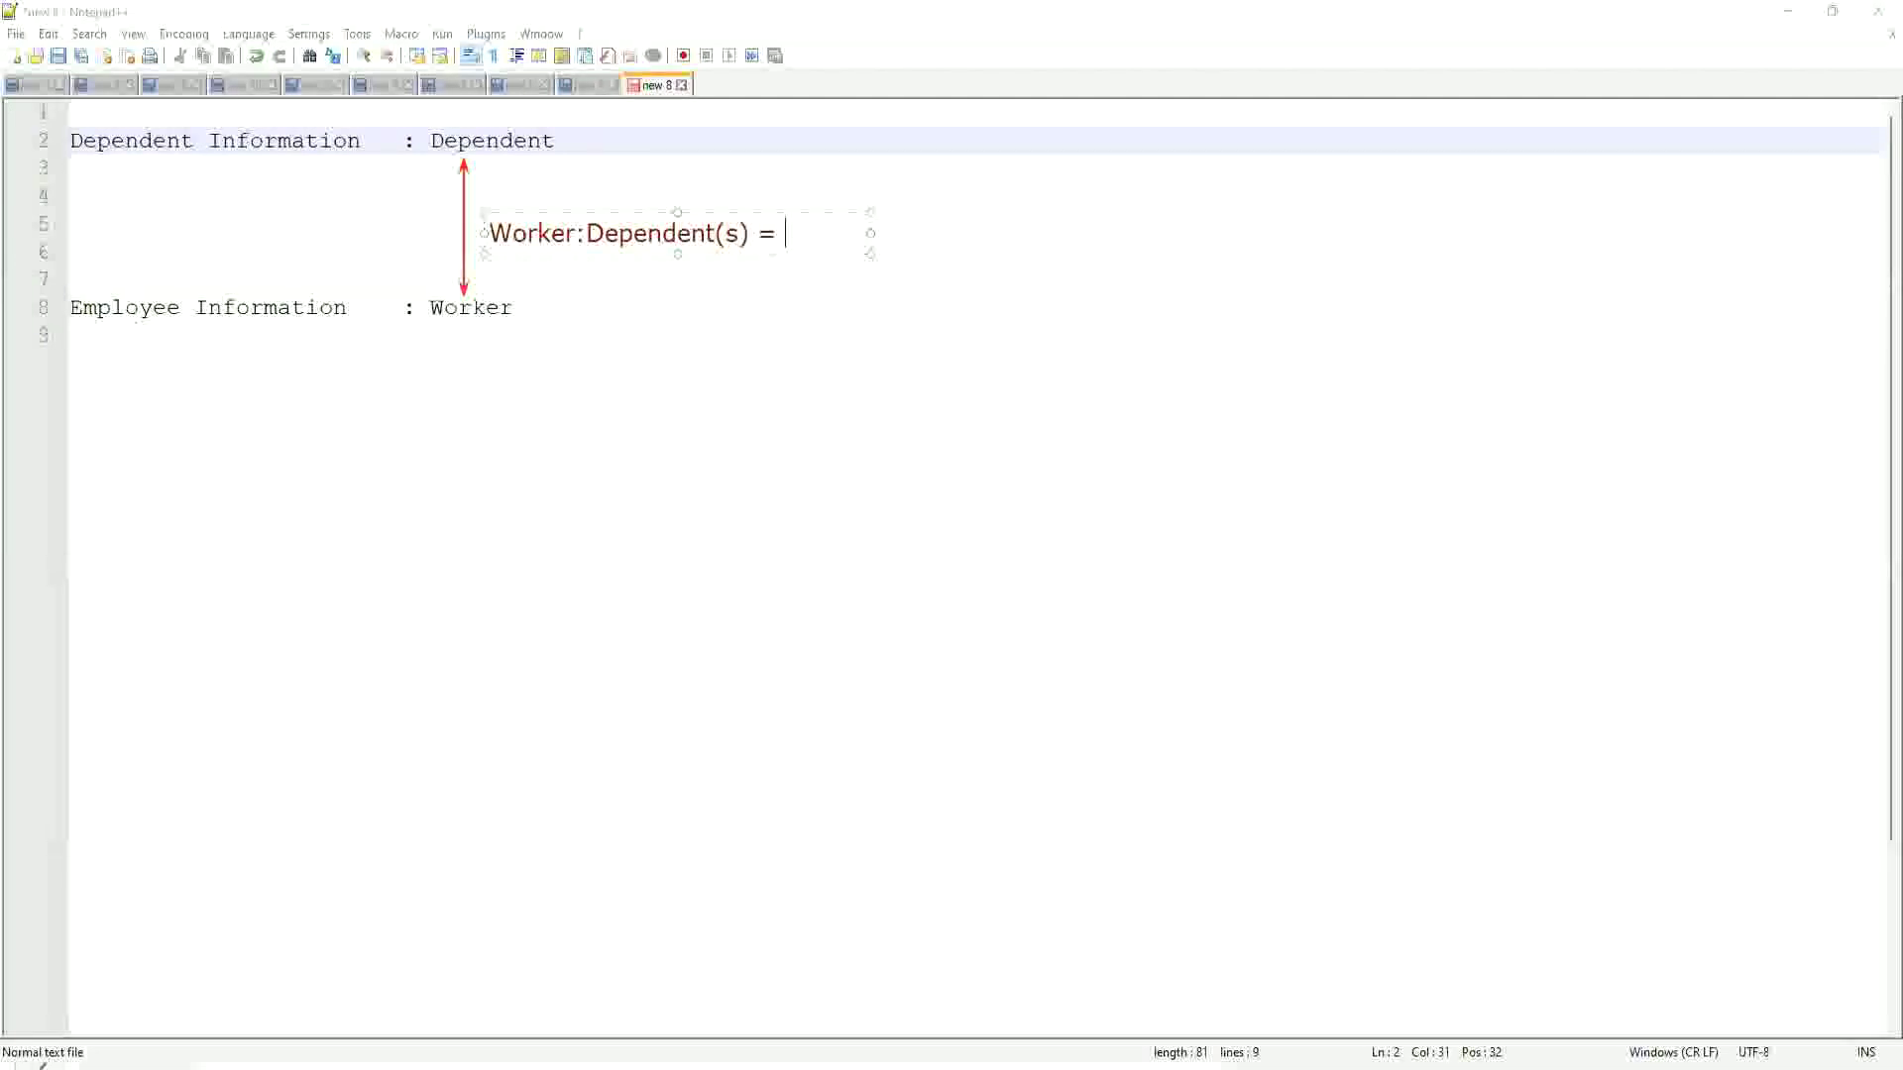
text(1:ma)
text(ny)
drag(871, 241, 1028, 242)
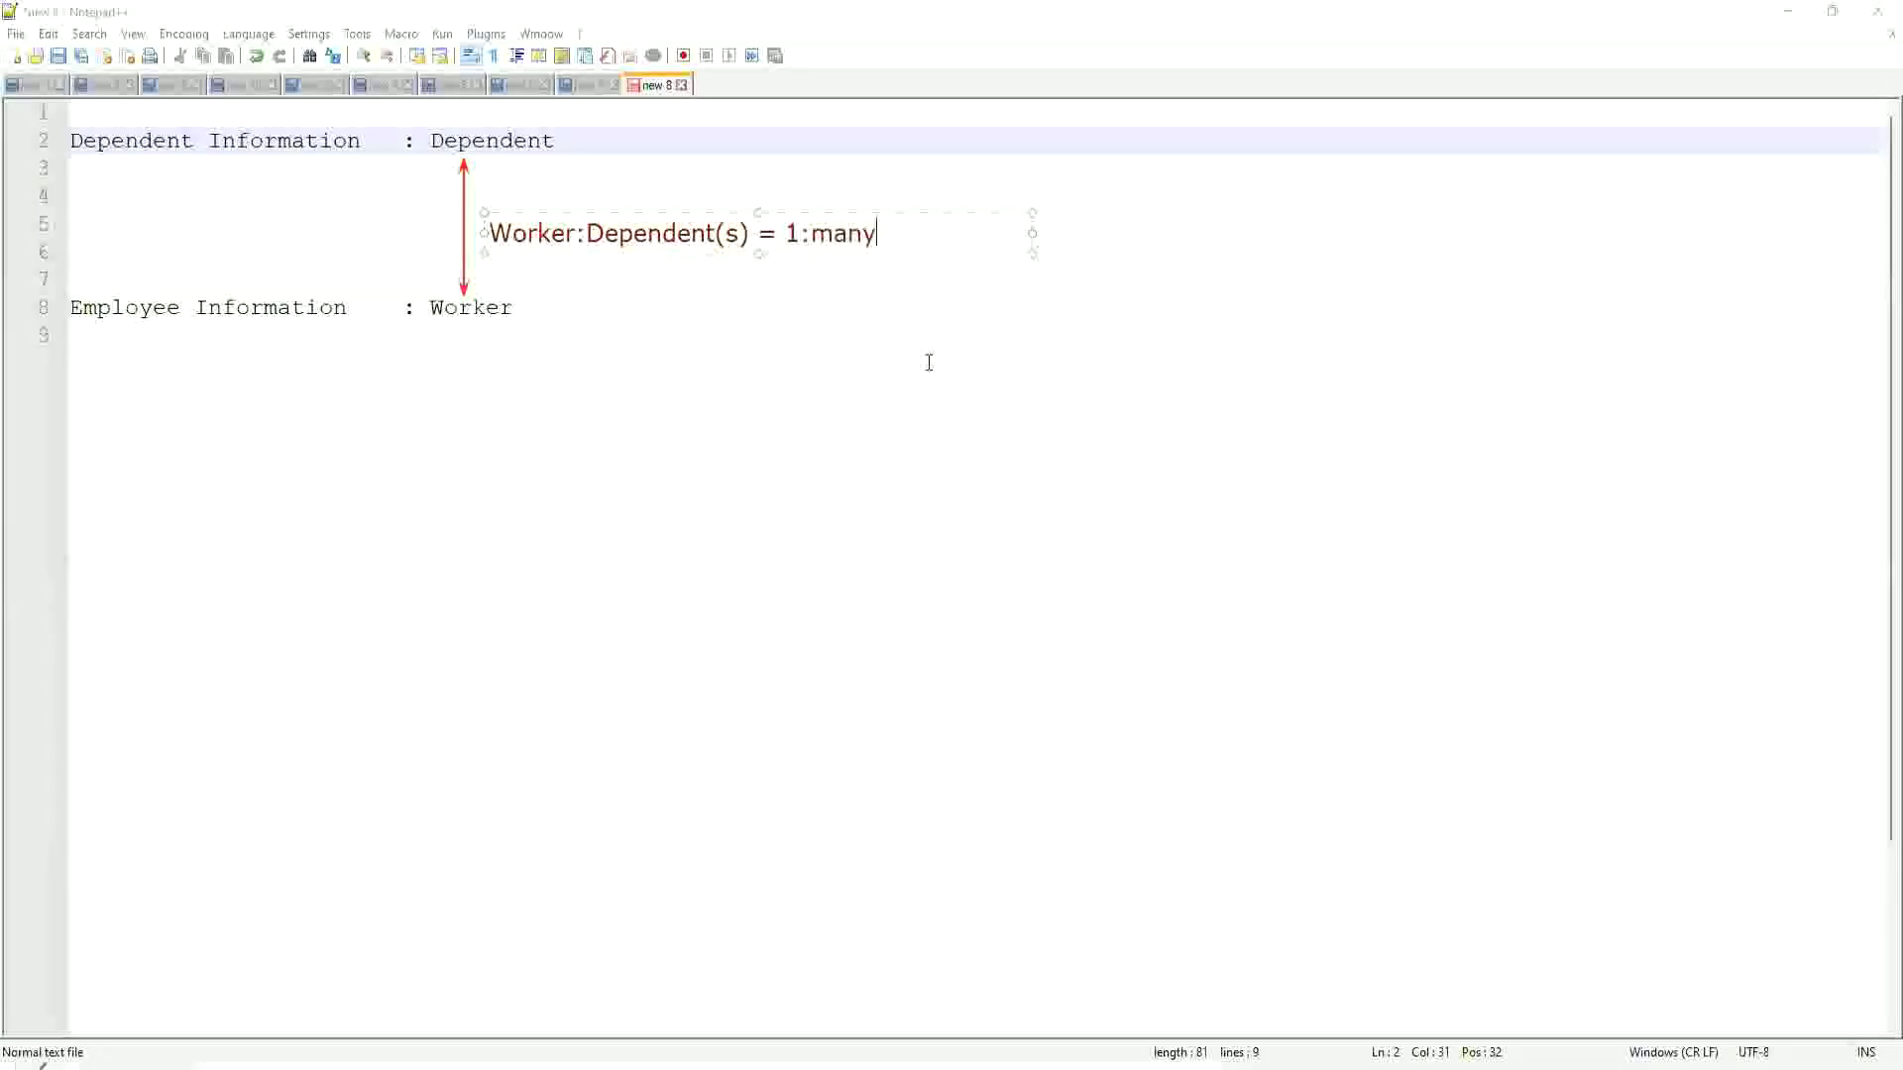
click(460, 364)
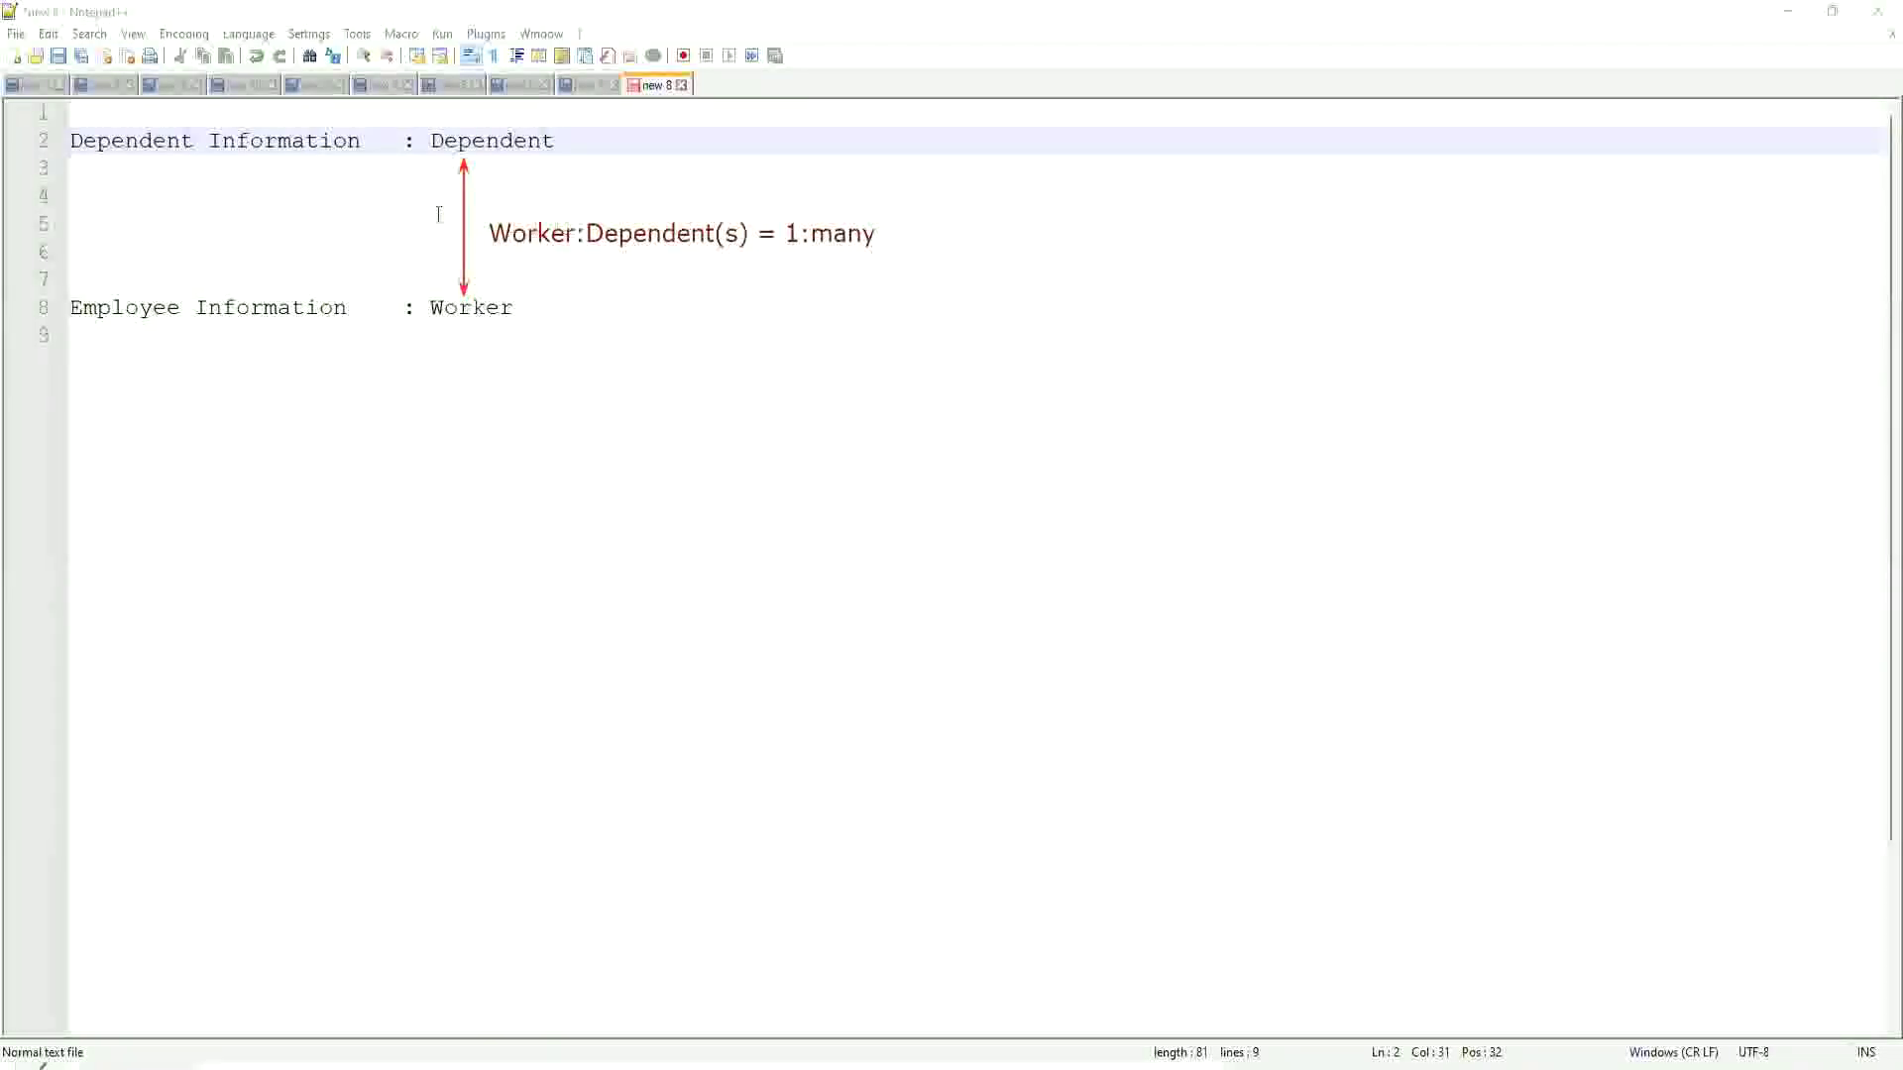
double_click(446, 141)
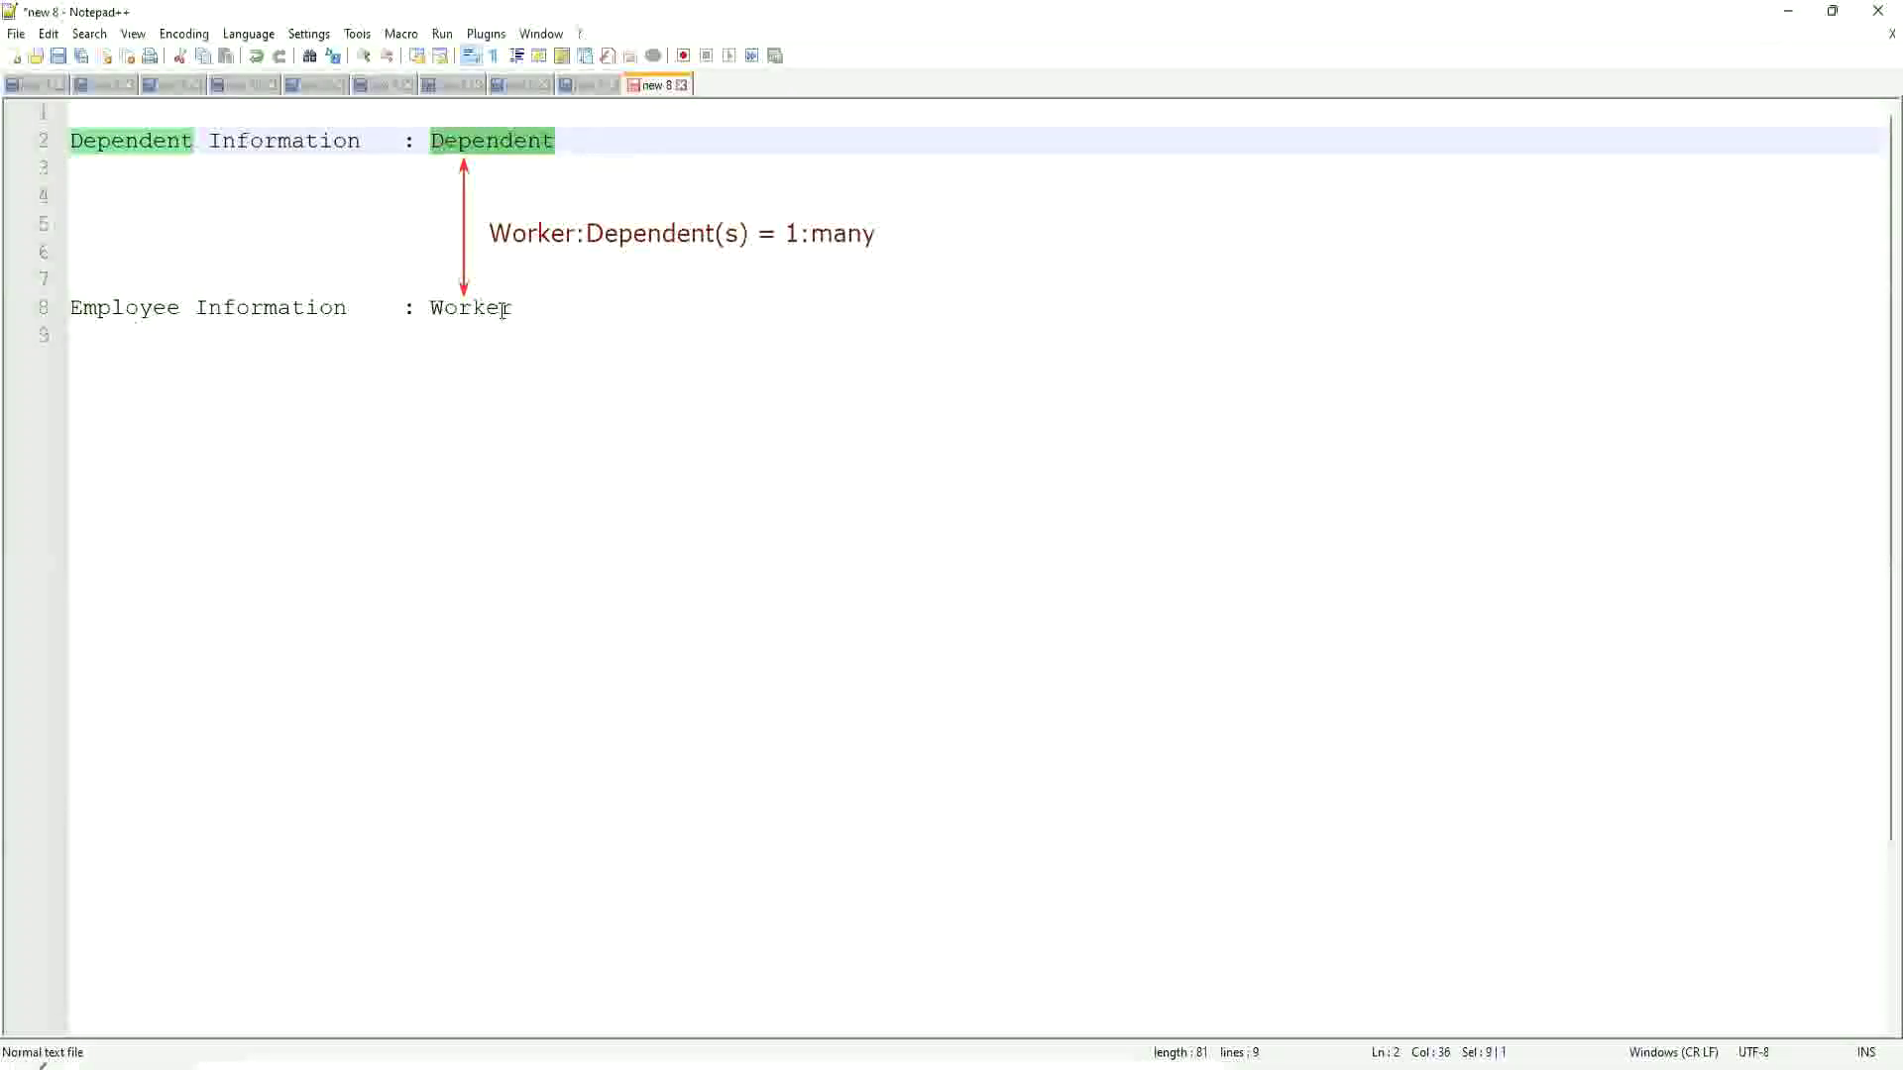
click(470, 140)
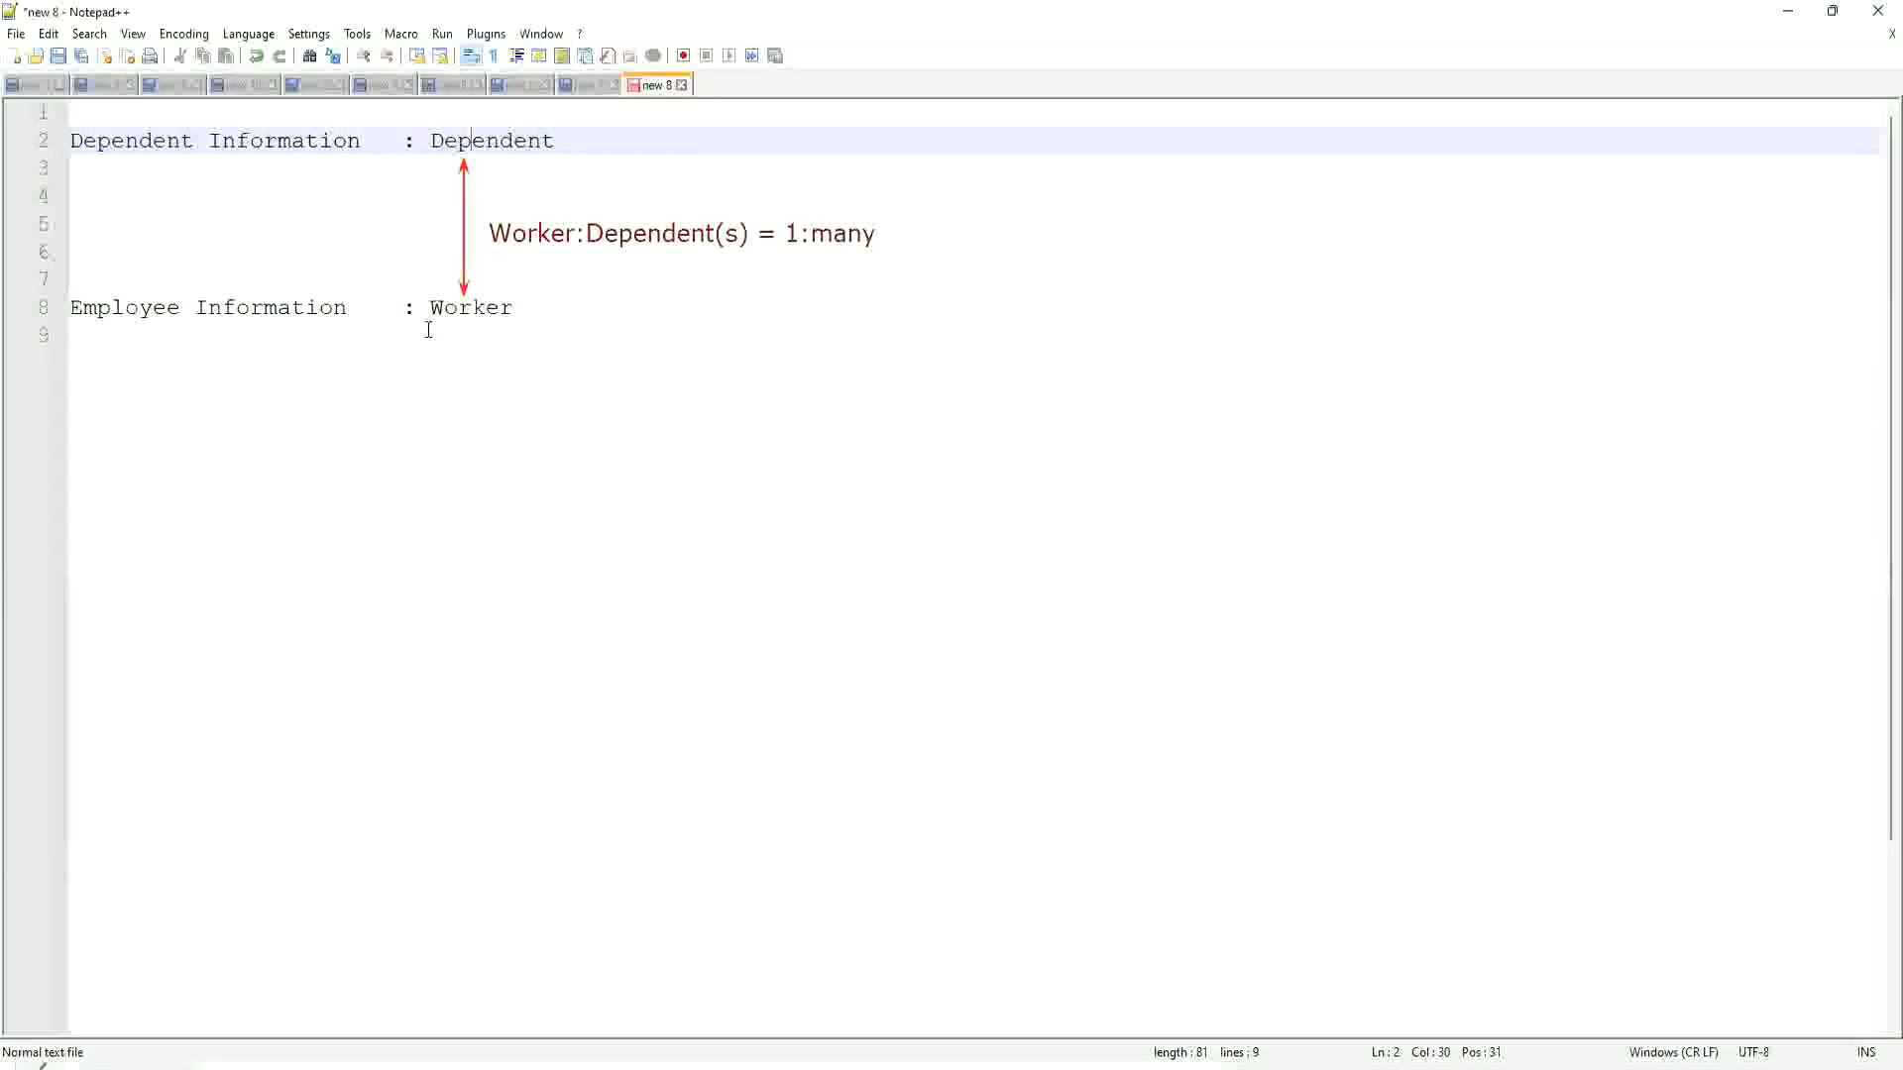
click(562, 139)
click(568, 333)
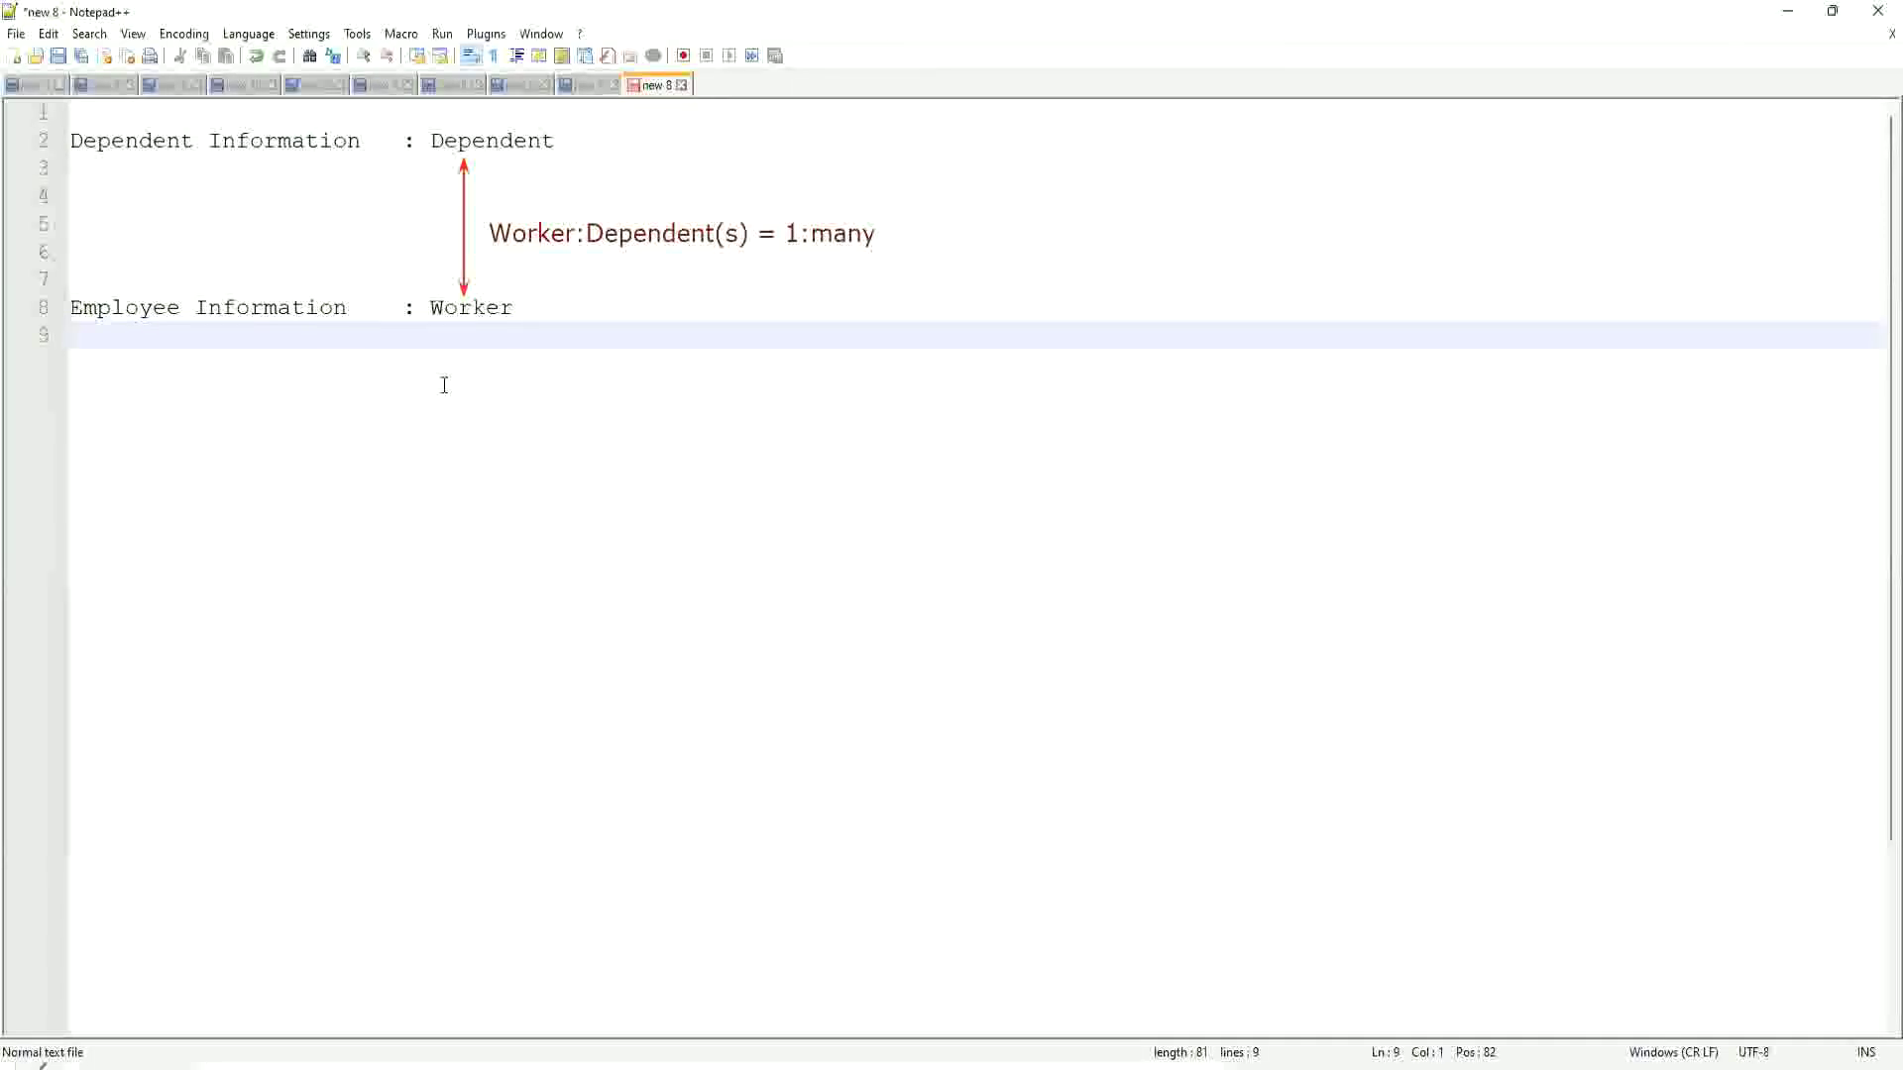
text(\)
- Remove the stray backslash and add the heading 'Age of the Eldest Dependent of a Worker' on line 11
key(BackSpace)
key(Return)
key(Return)
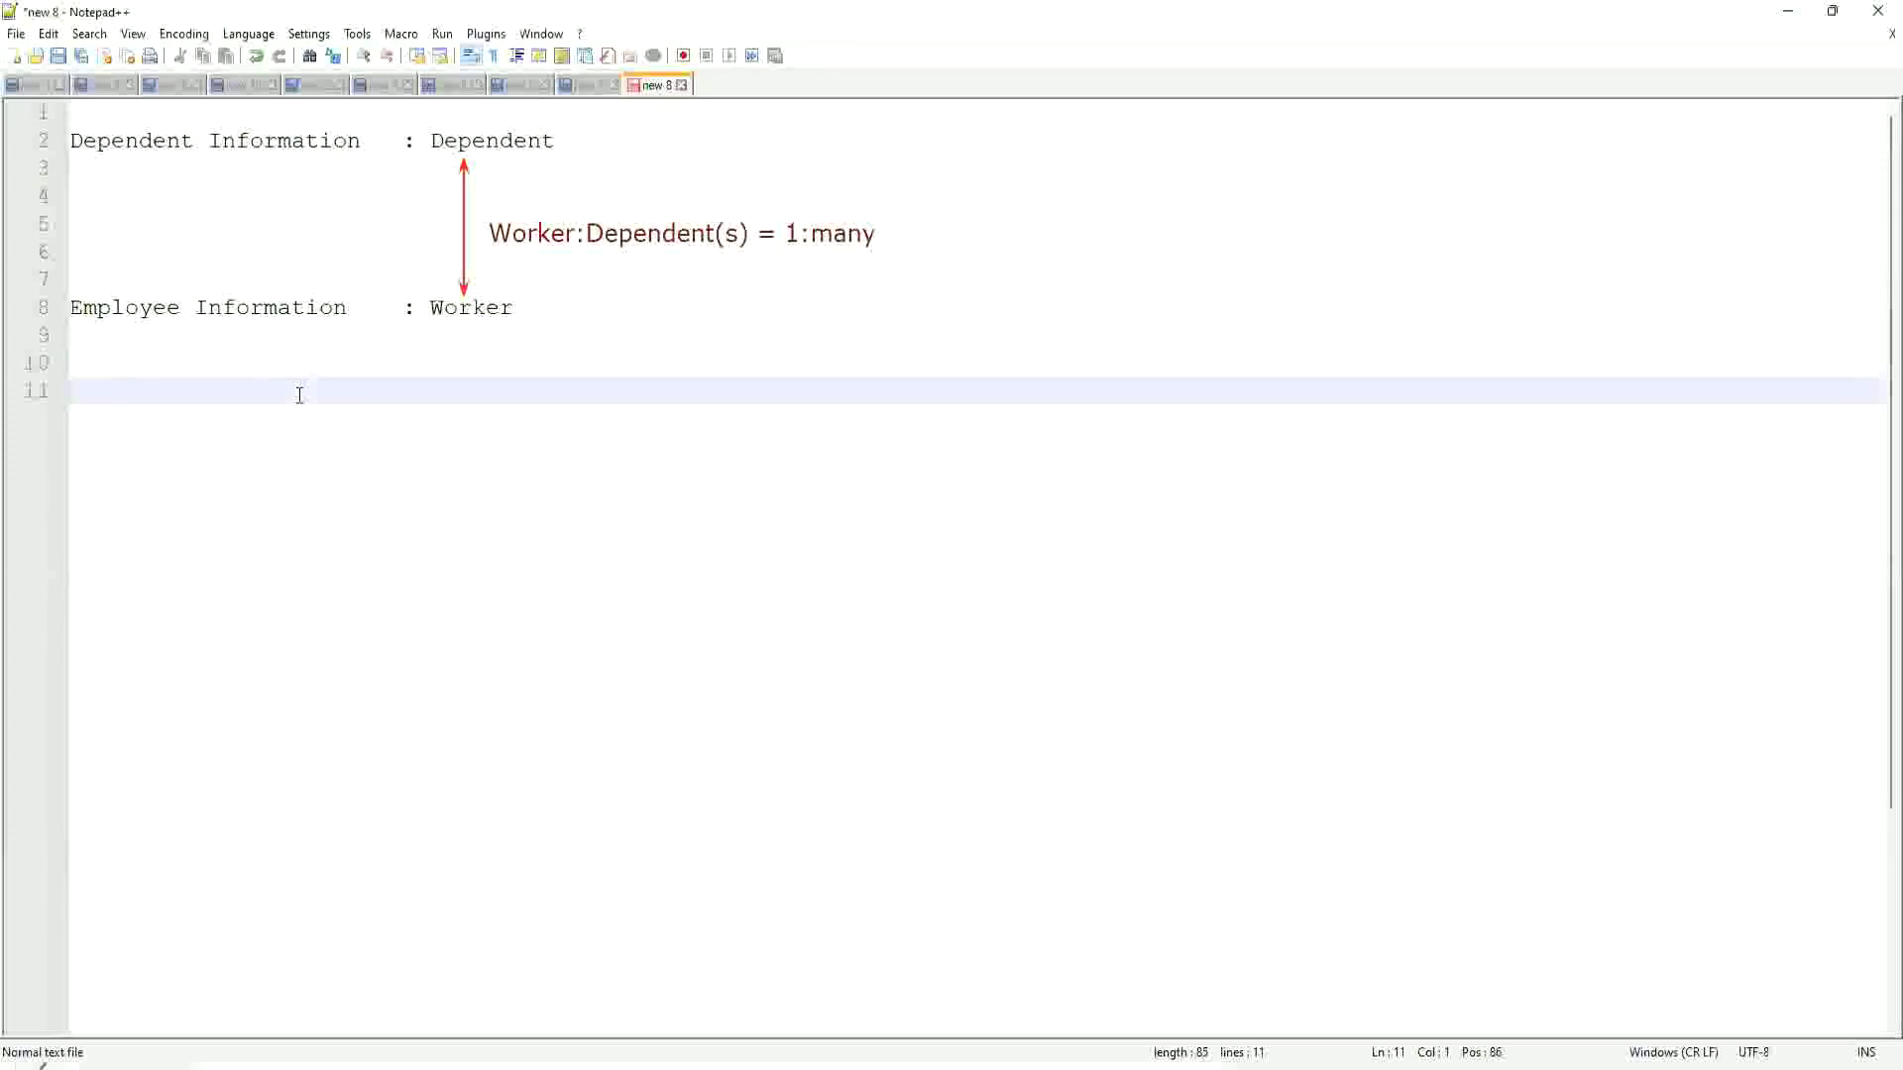
text(Age of the Eldest Dependent )
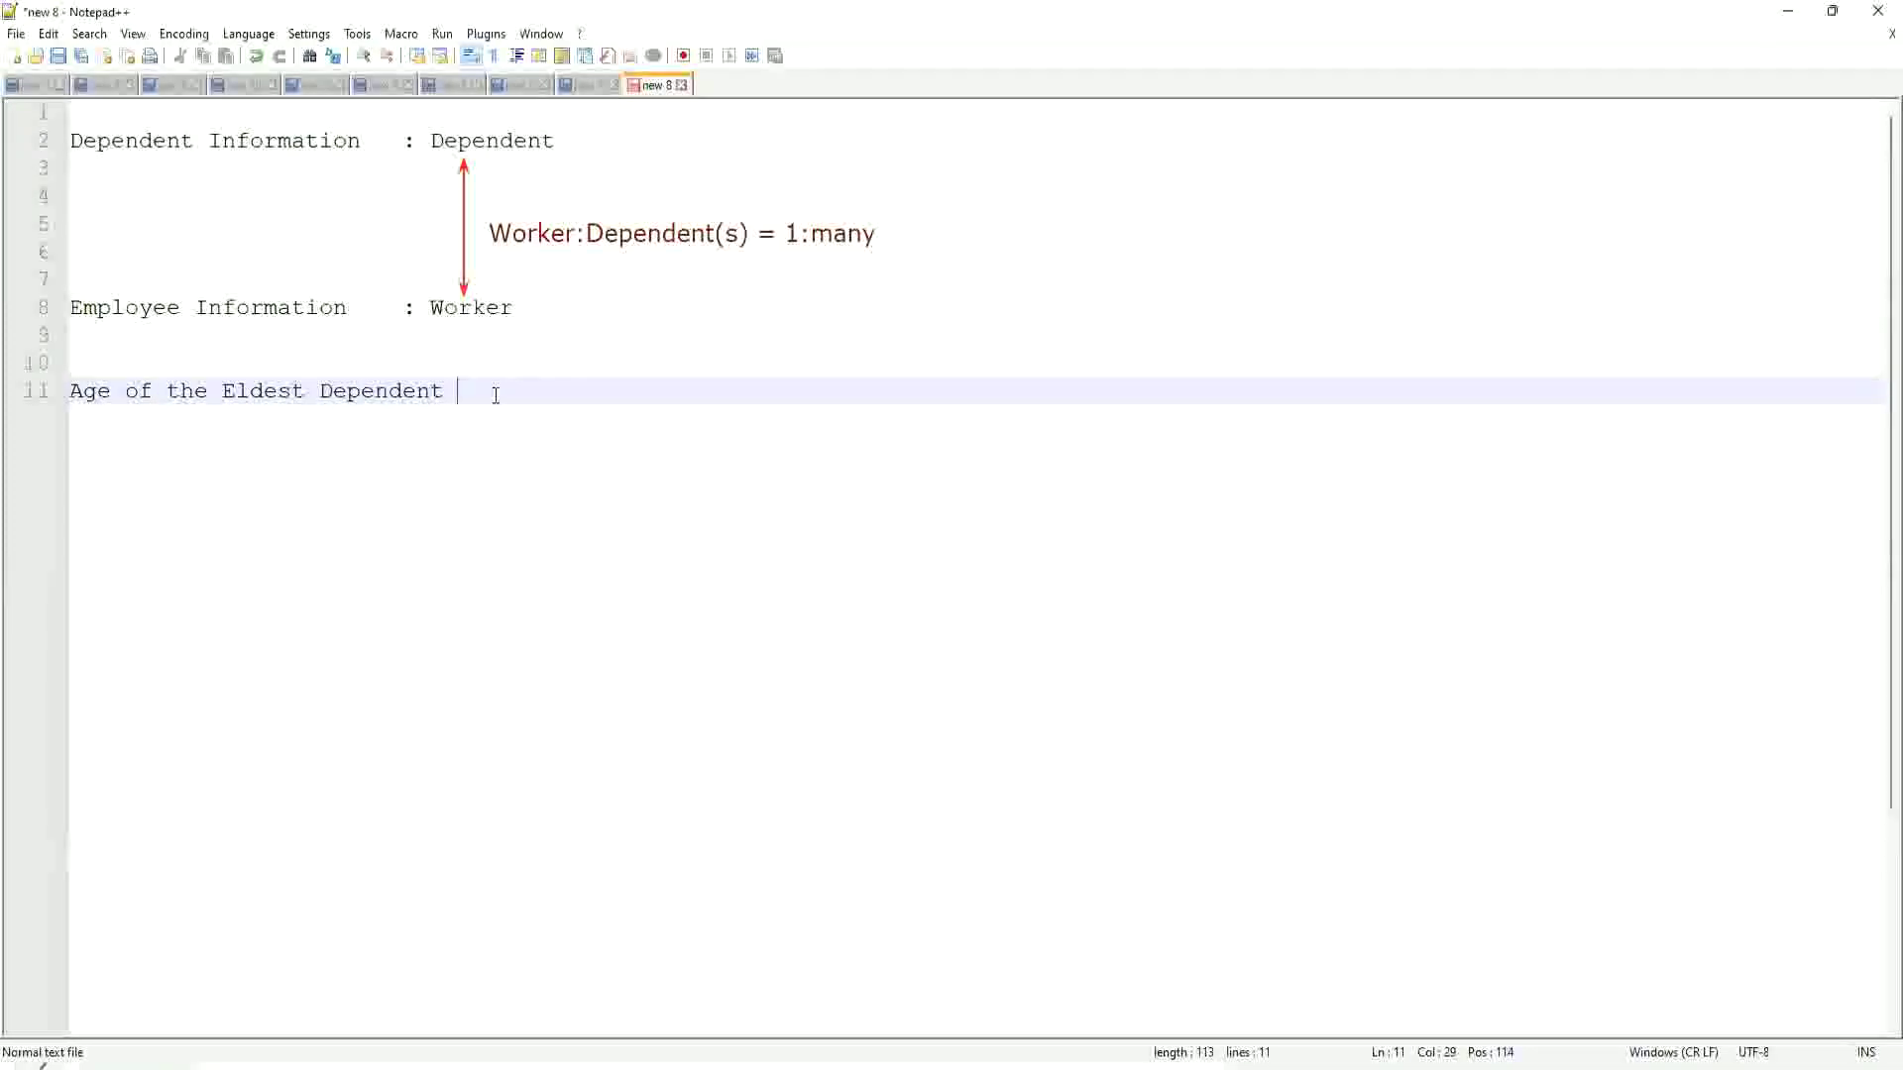
text(o)
text(f a Worker)
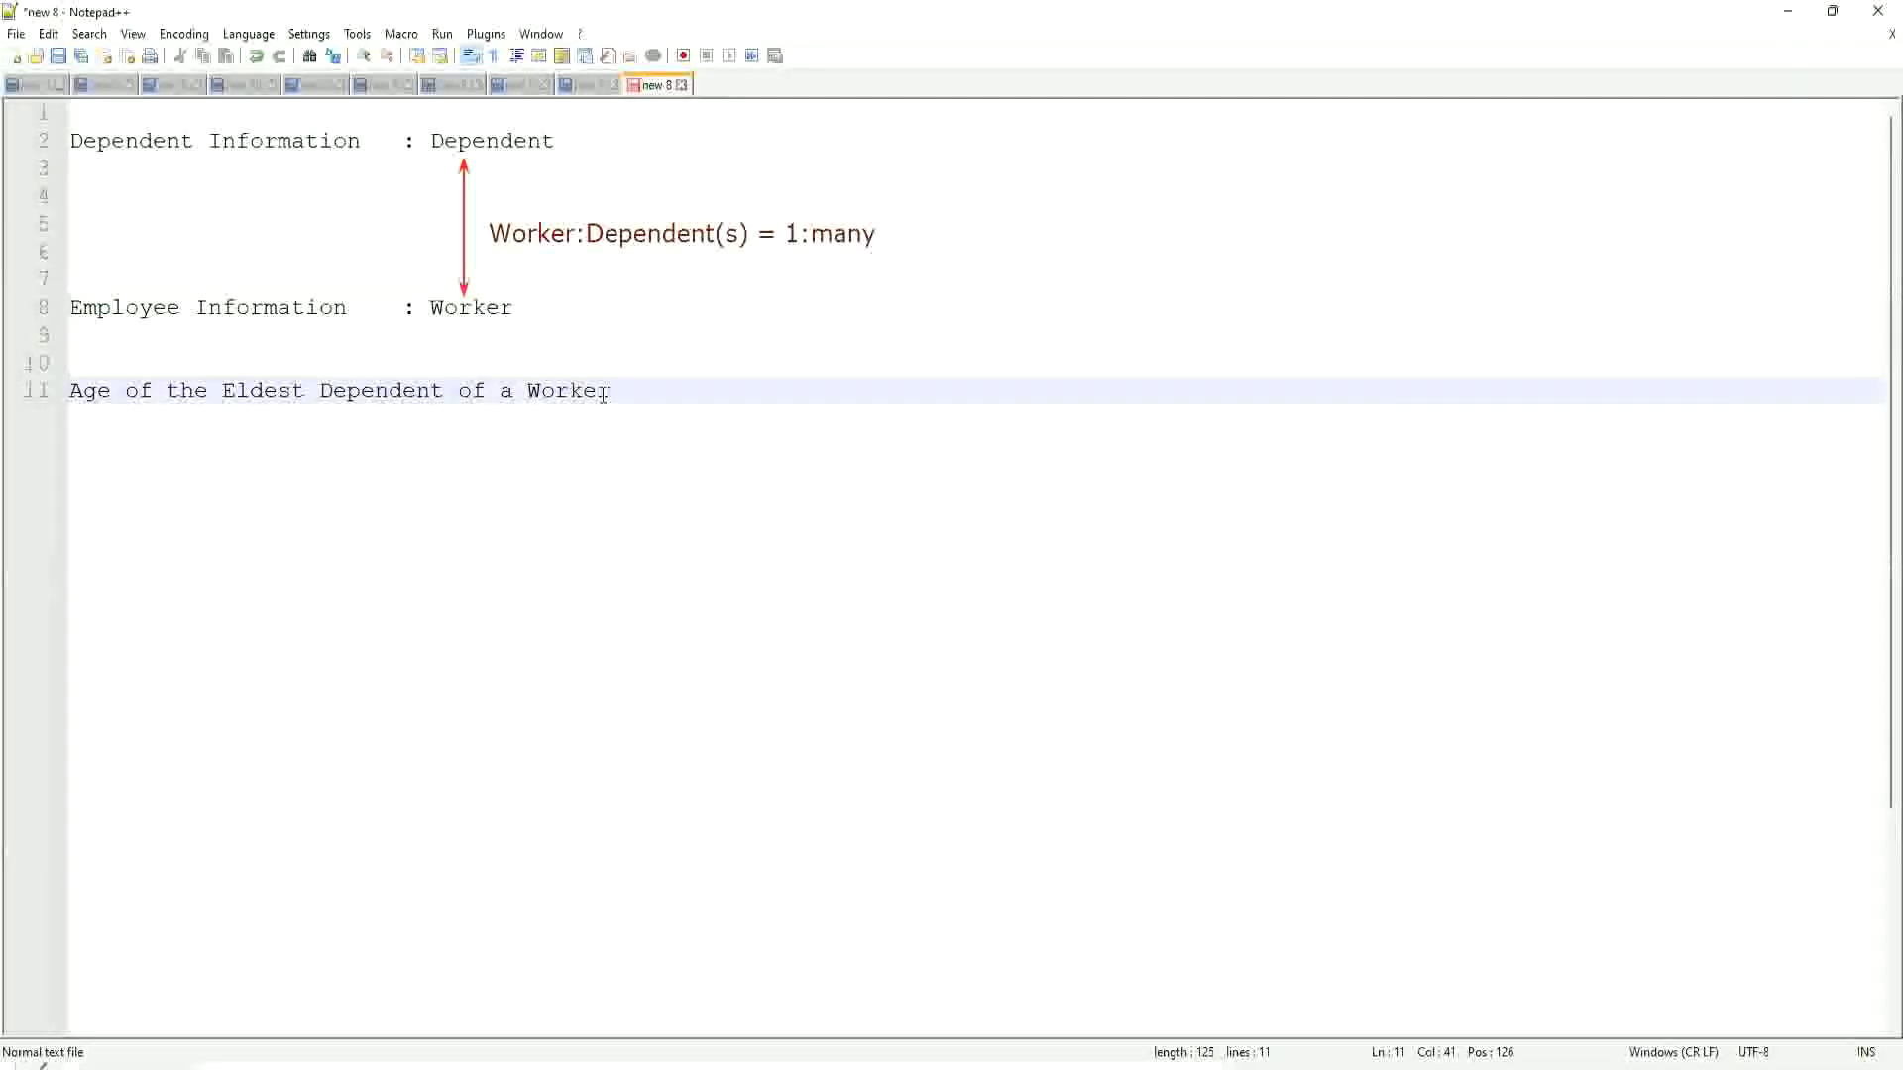
key(Left)
key(Left)
key(Left)
key(Right)
key(Right)
key(Right)
key(Return)
key(Return)
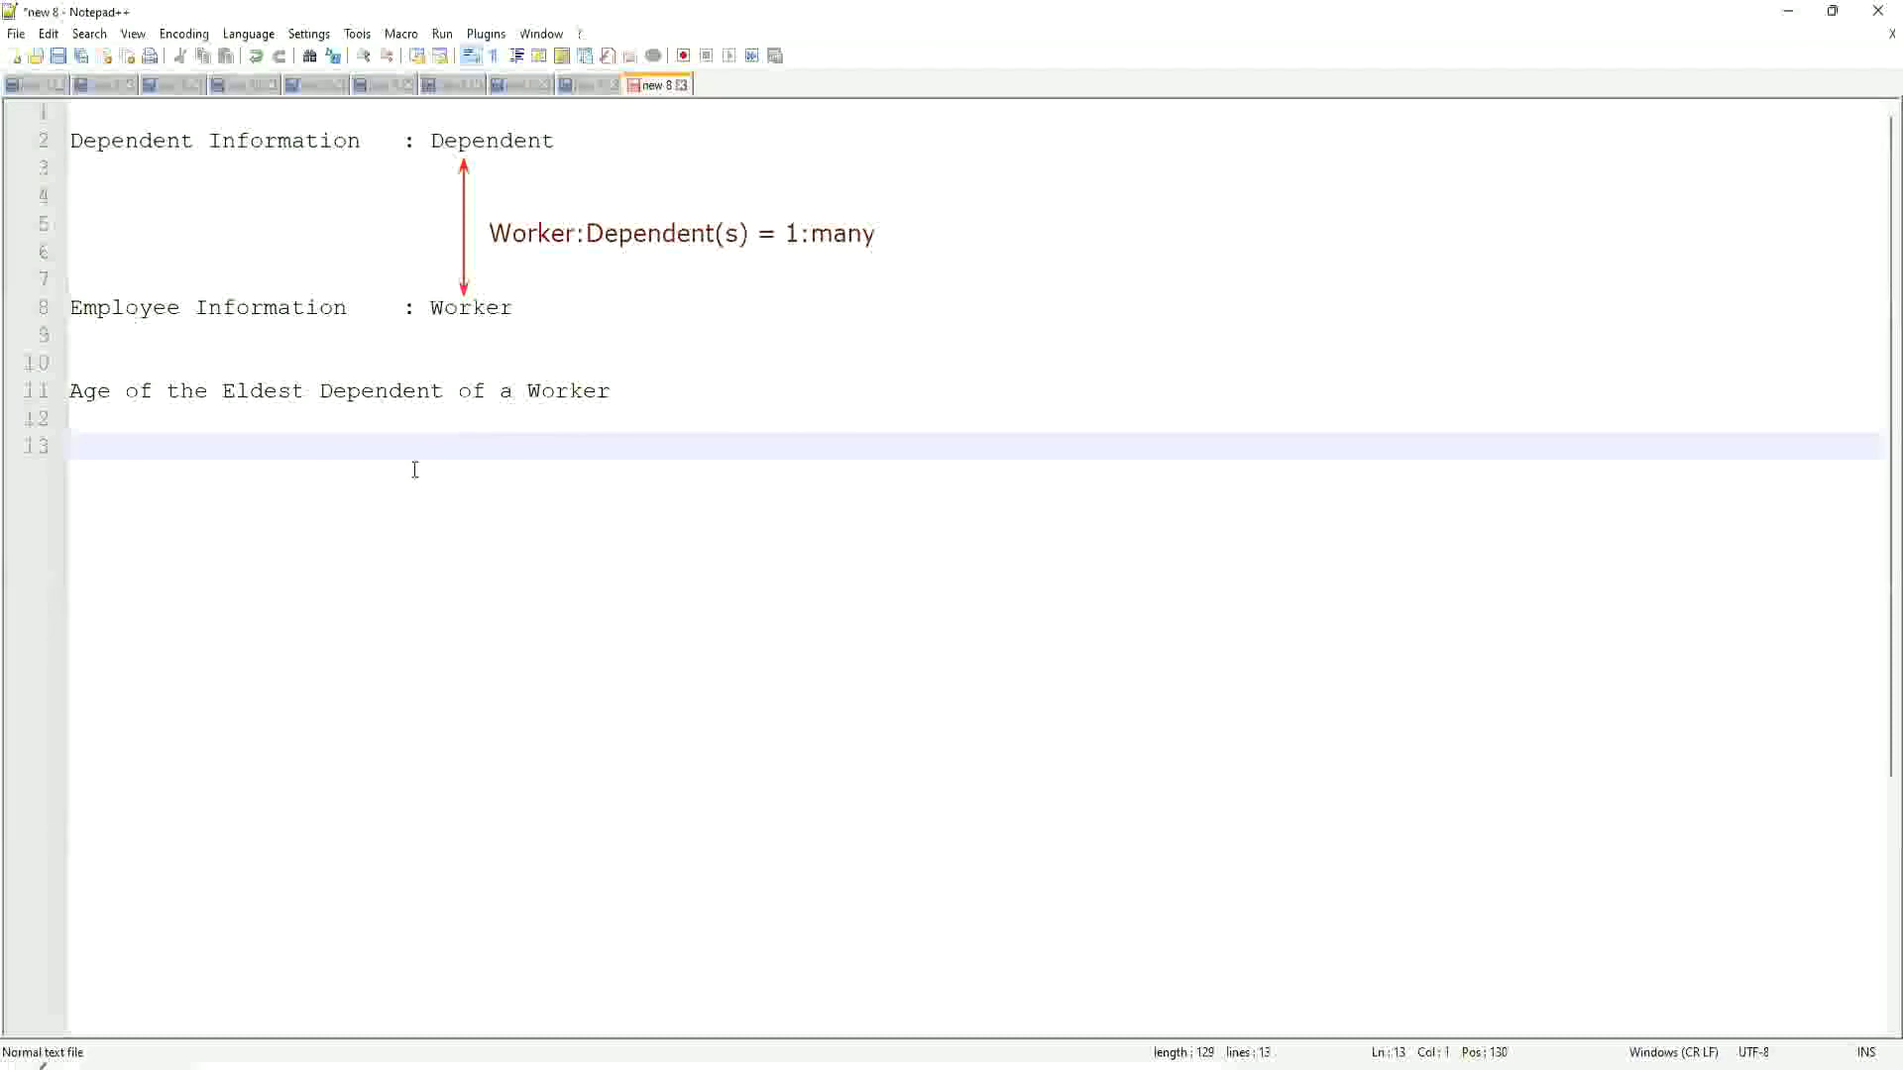
- Highlight 'Age of' and then 'Eldest Dependent of a Worker' in the line 11 heading
click(169, 423)
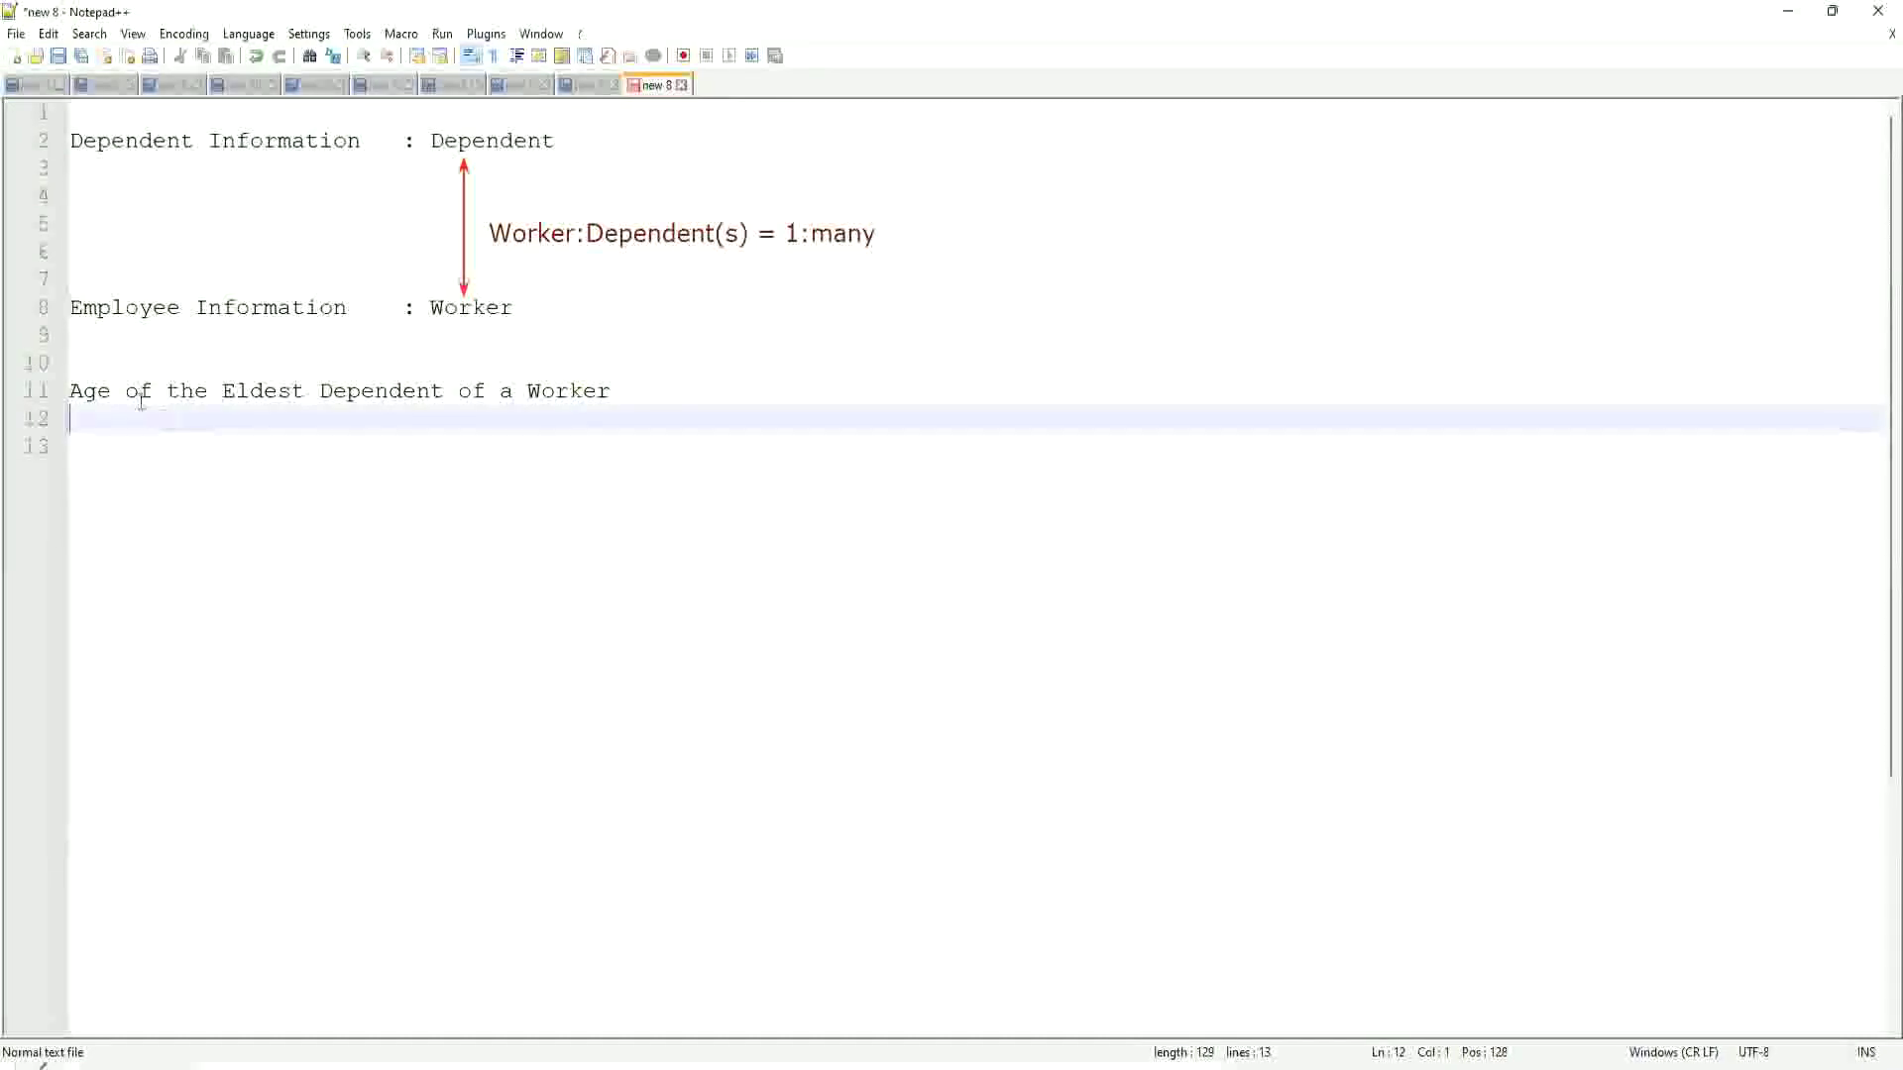
click(111, 394)
drag(71, 390, 628, 389)
click(629, 389)
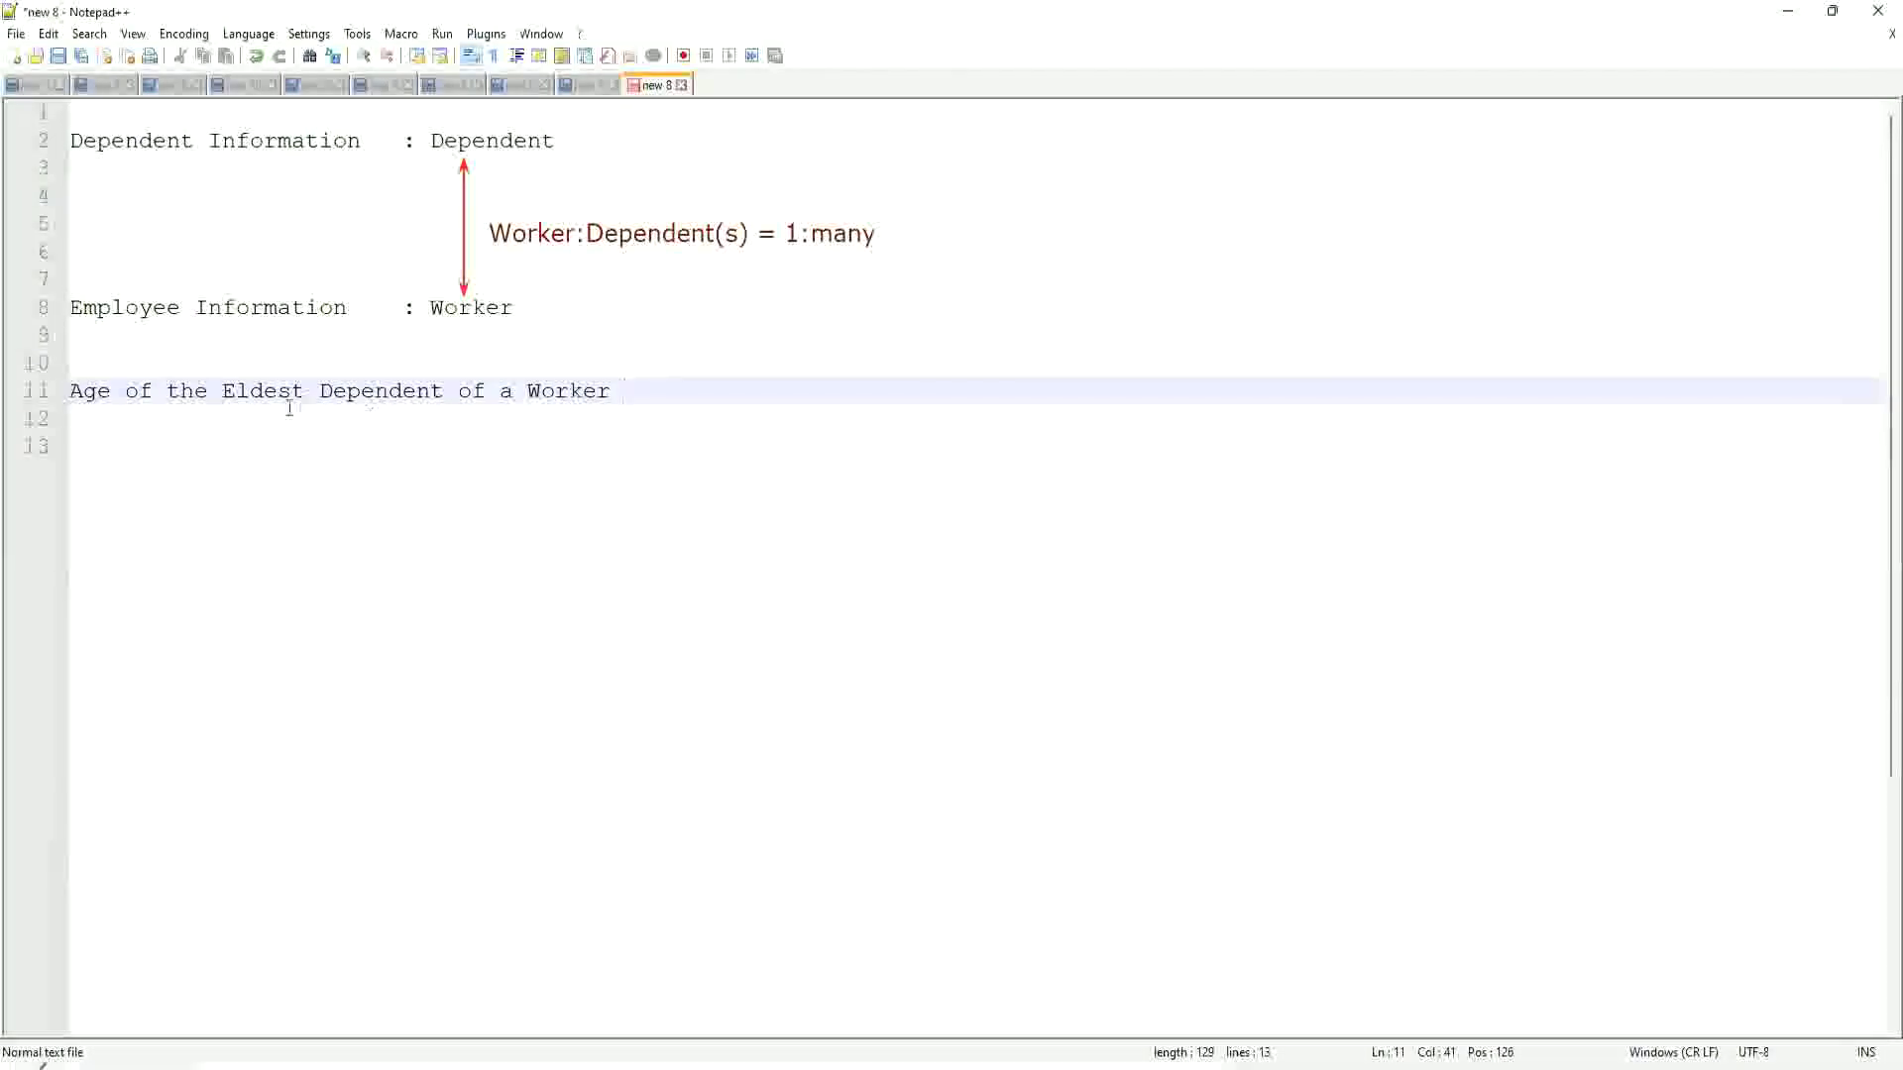
drag(222, 391, 610, 390)
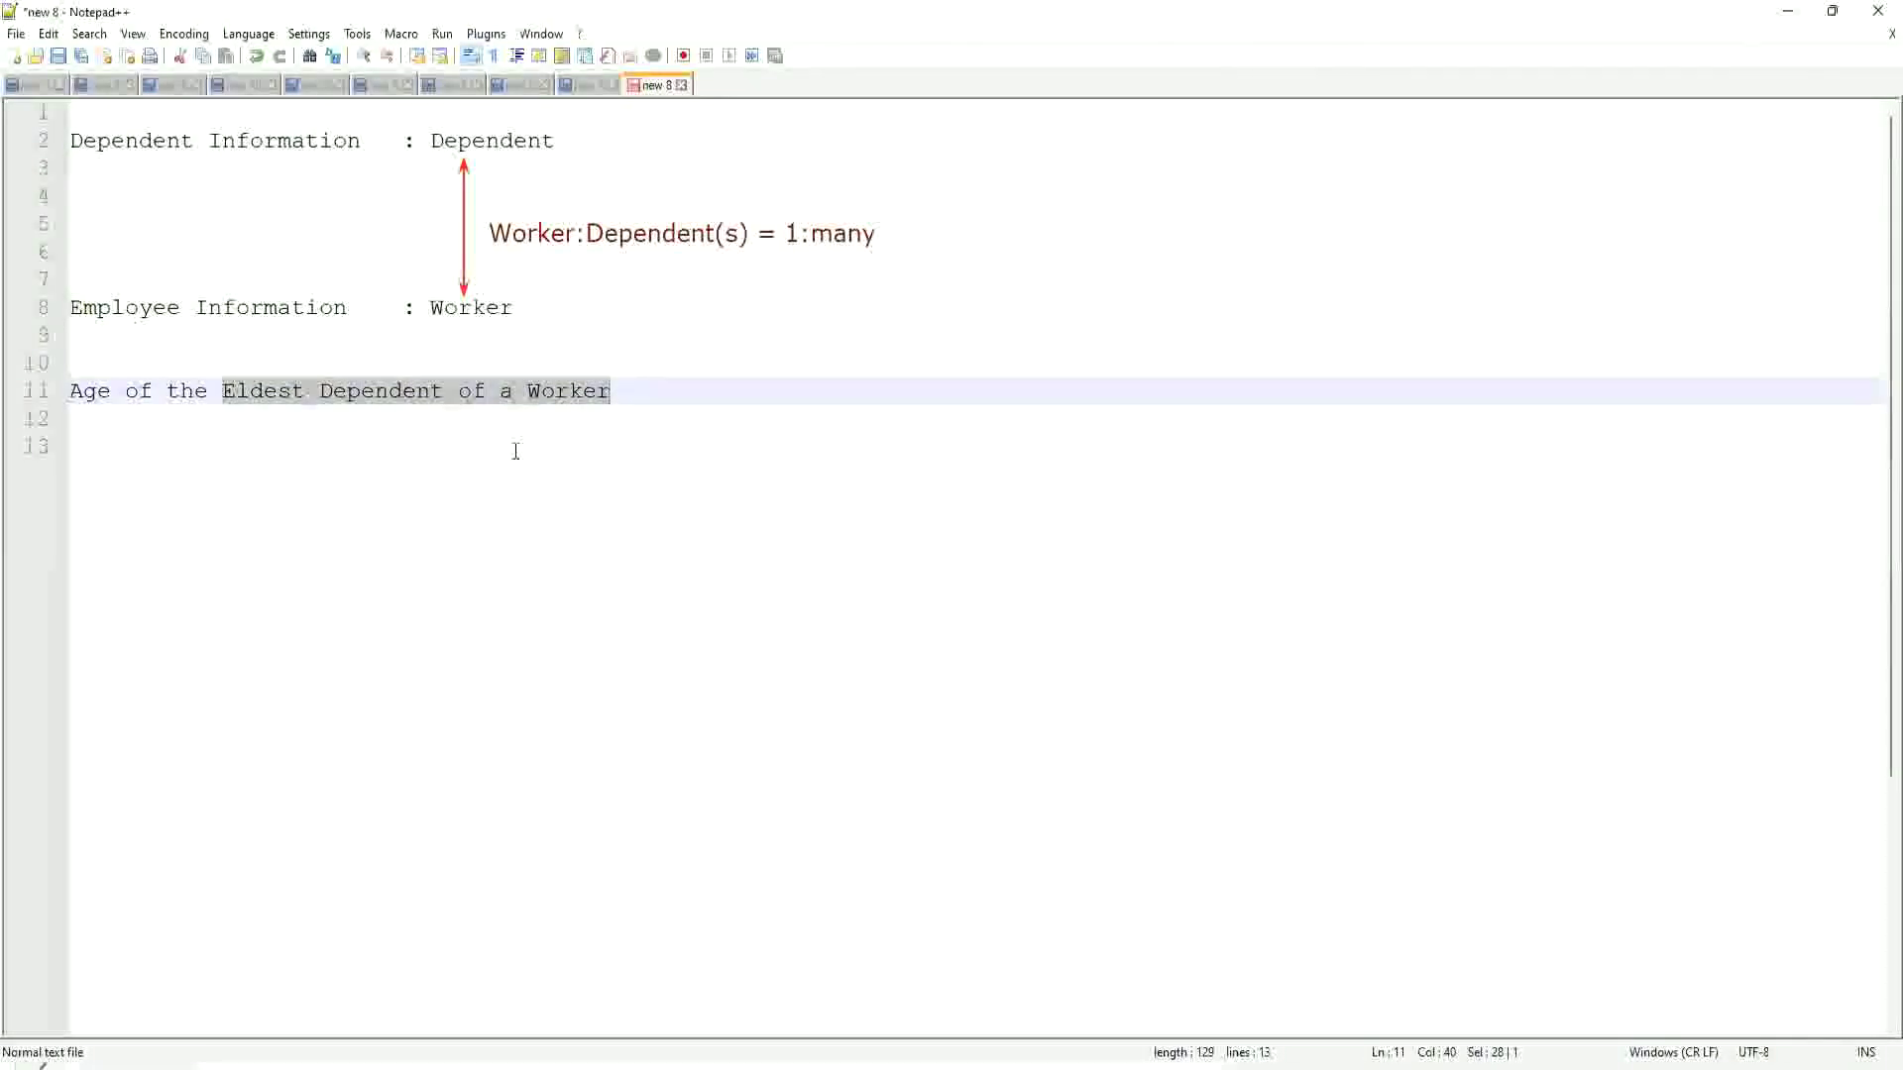
click(395, 395)
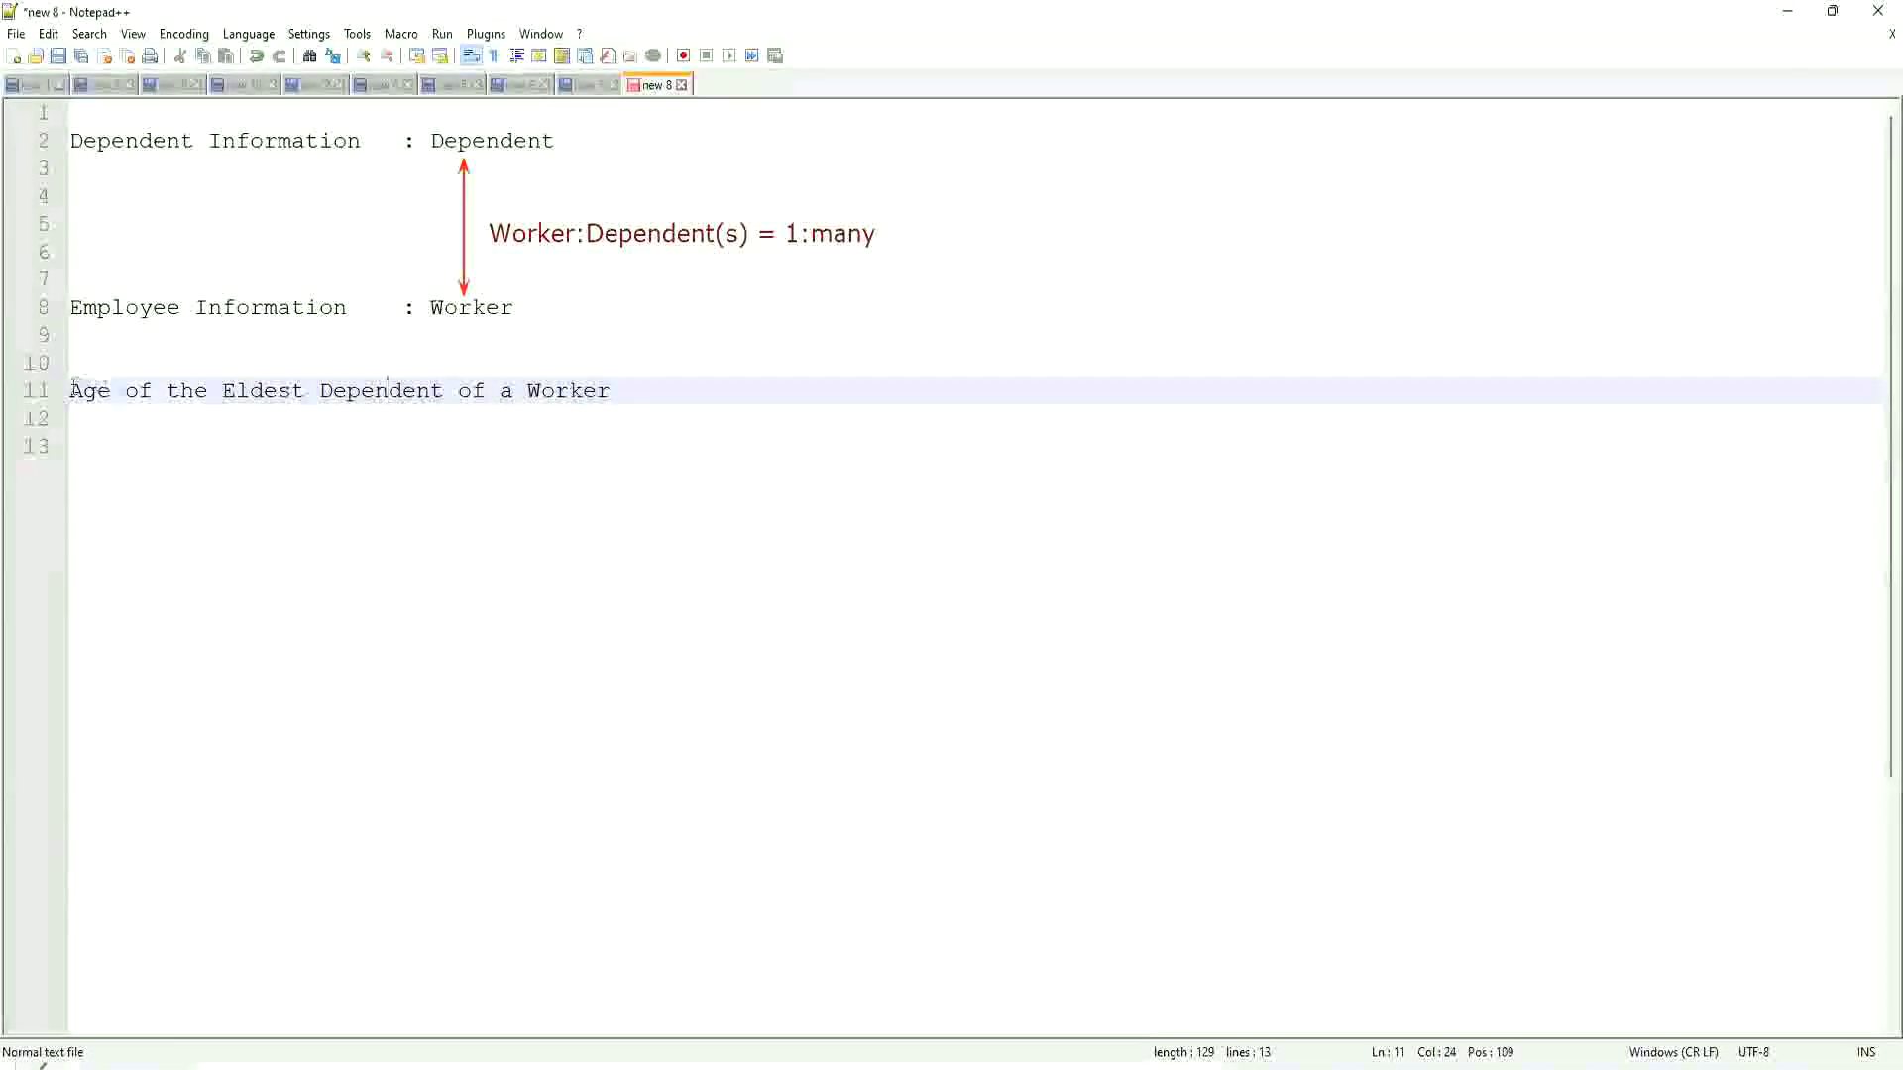
- Re-emphasize 'Age of the Eldest Dependent' and 'Eldest Dependent of a Worker', ending at the heading's end
drag(70, 391, 445, 391)
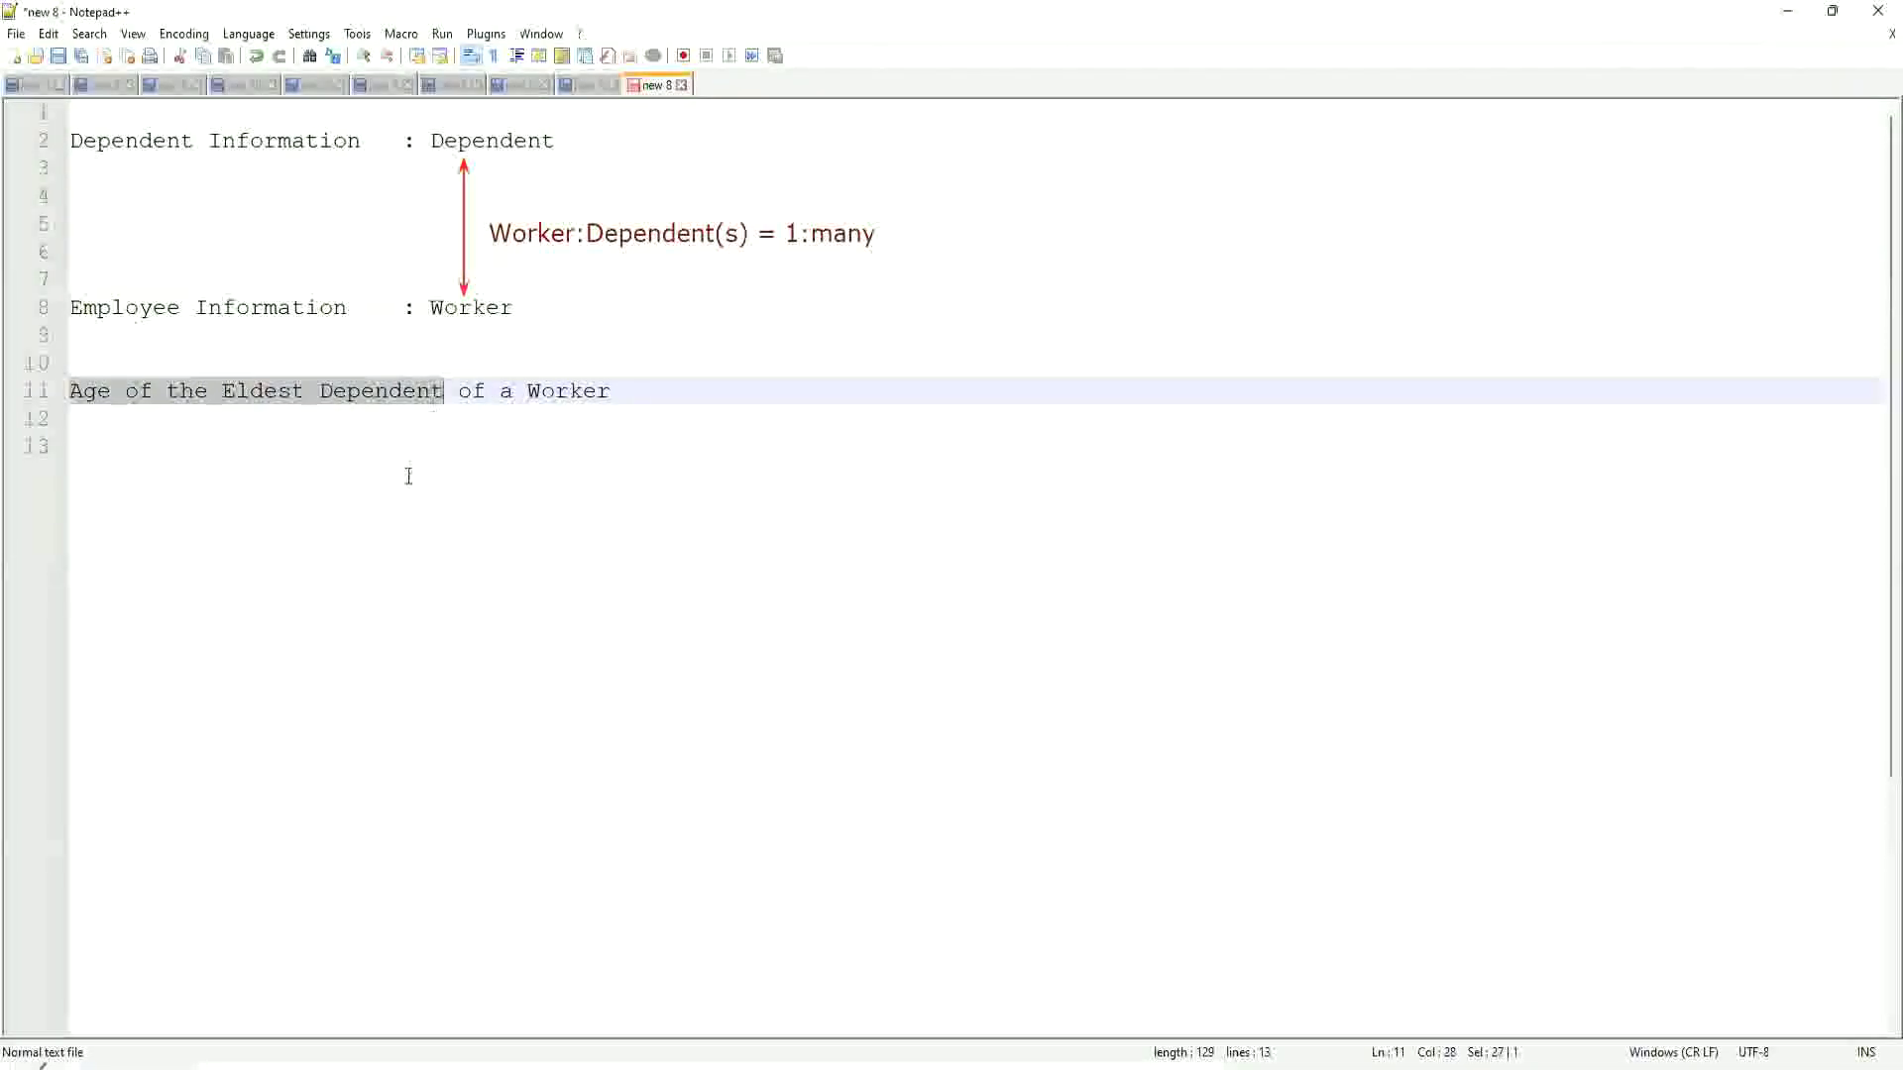
click(339, 439)
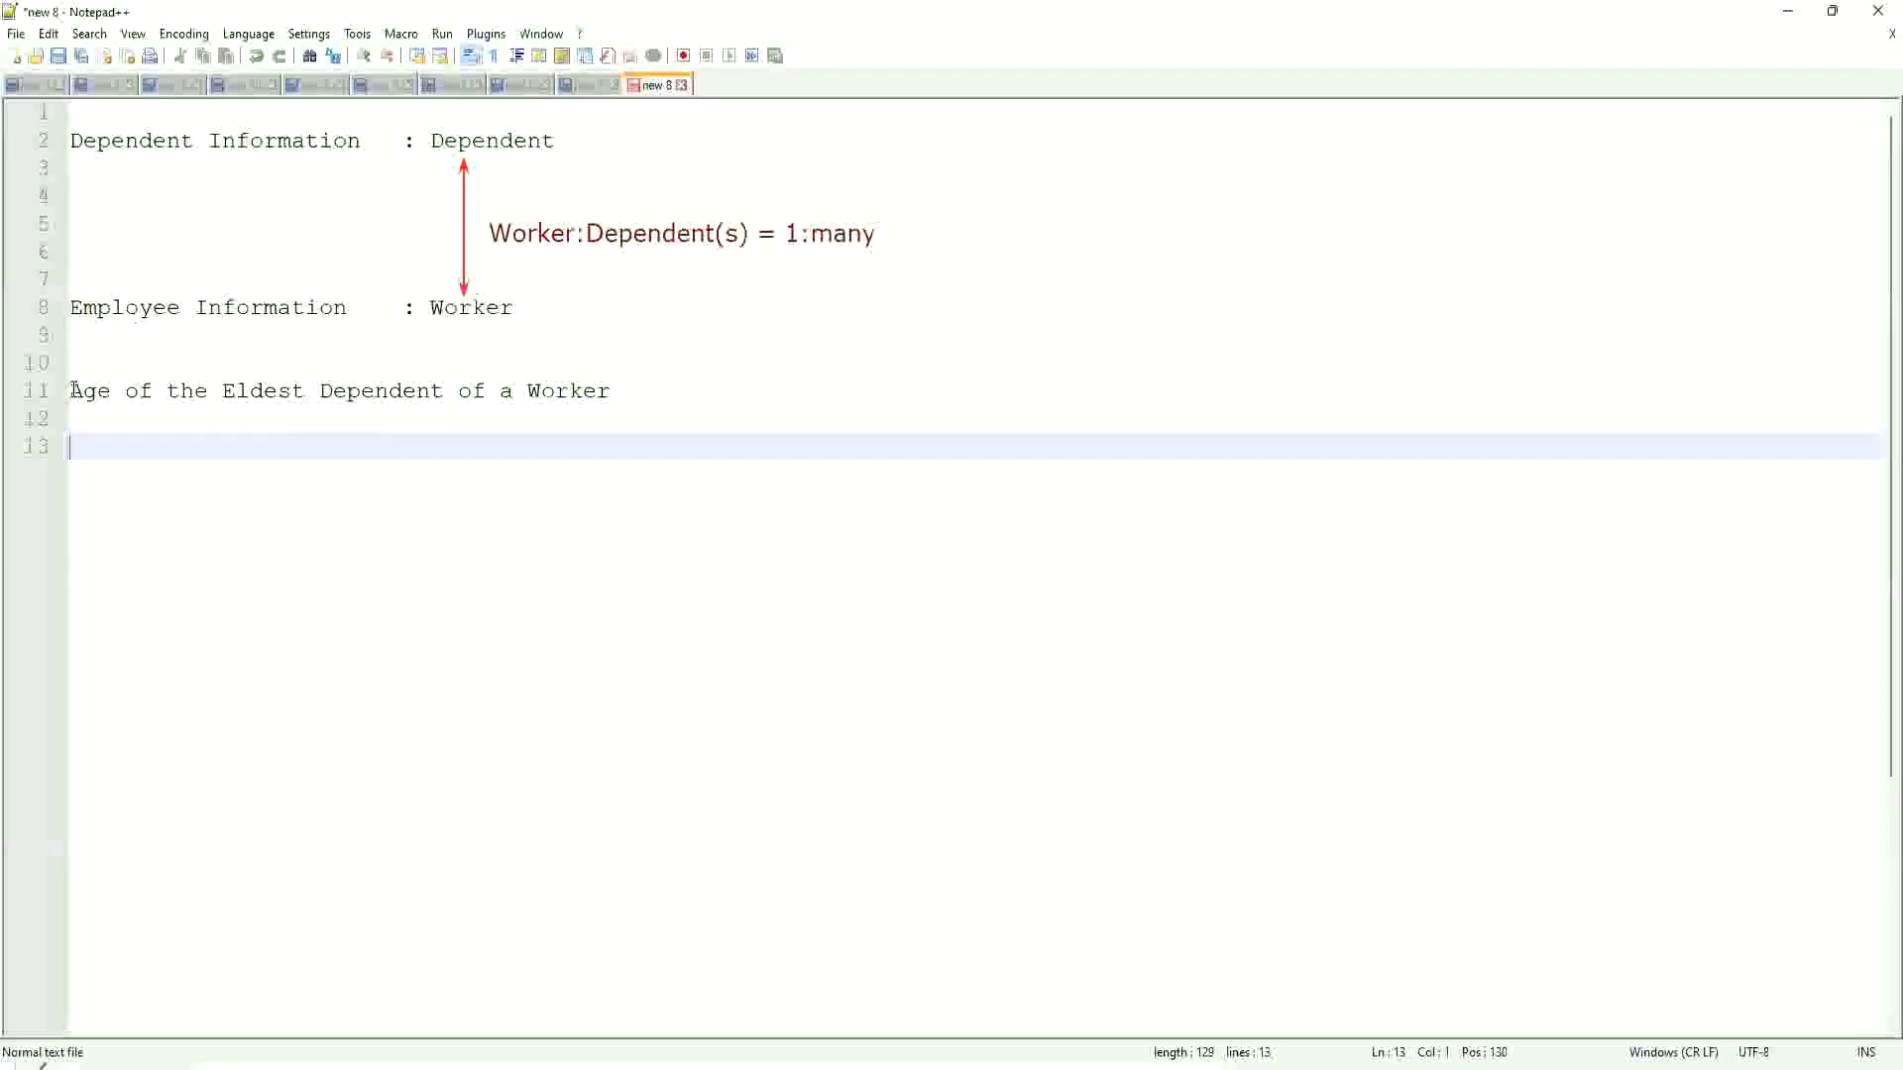
drag(70, 391, 457, 389)
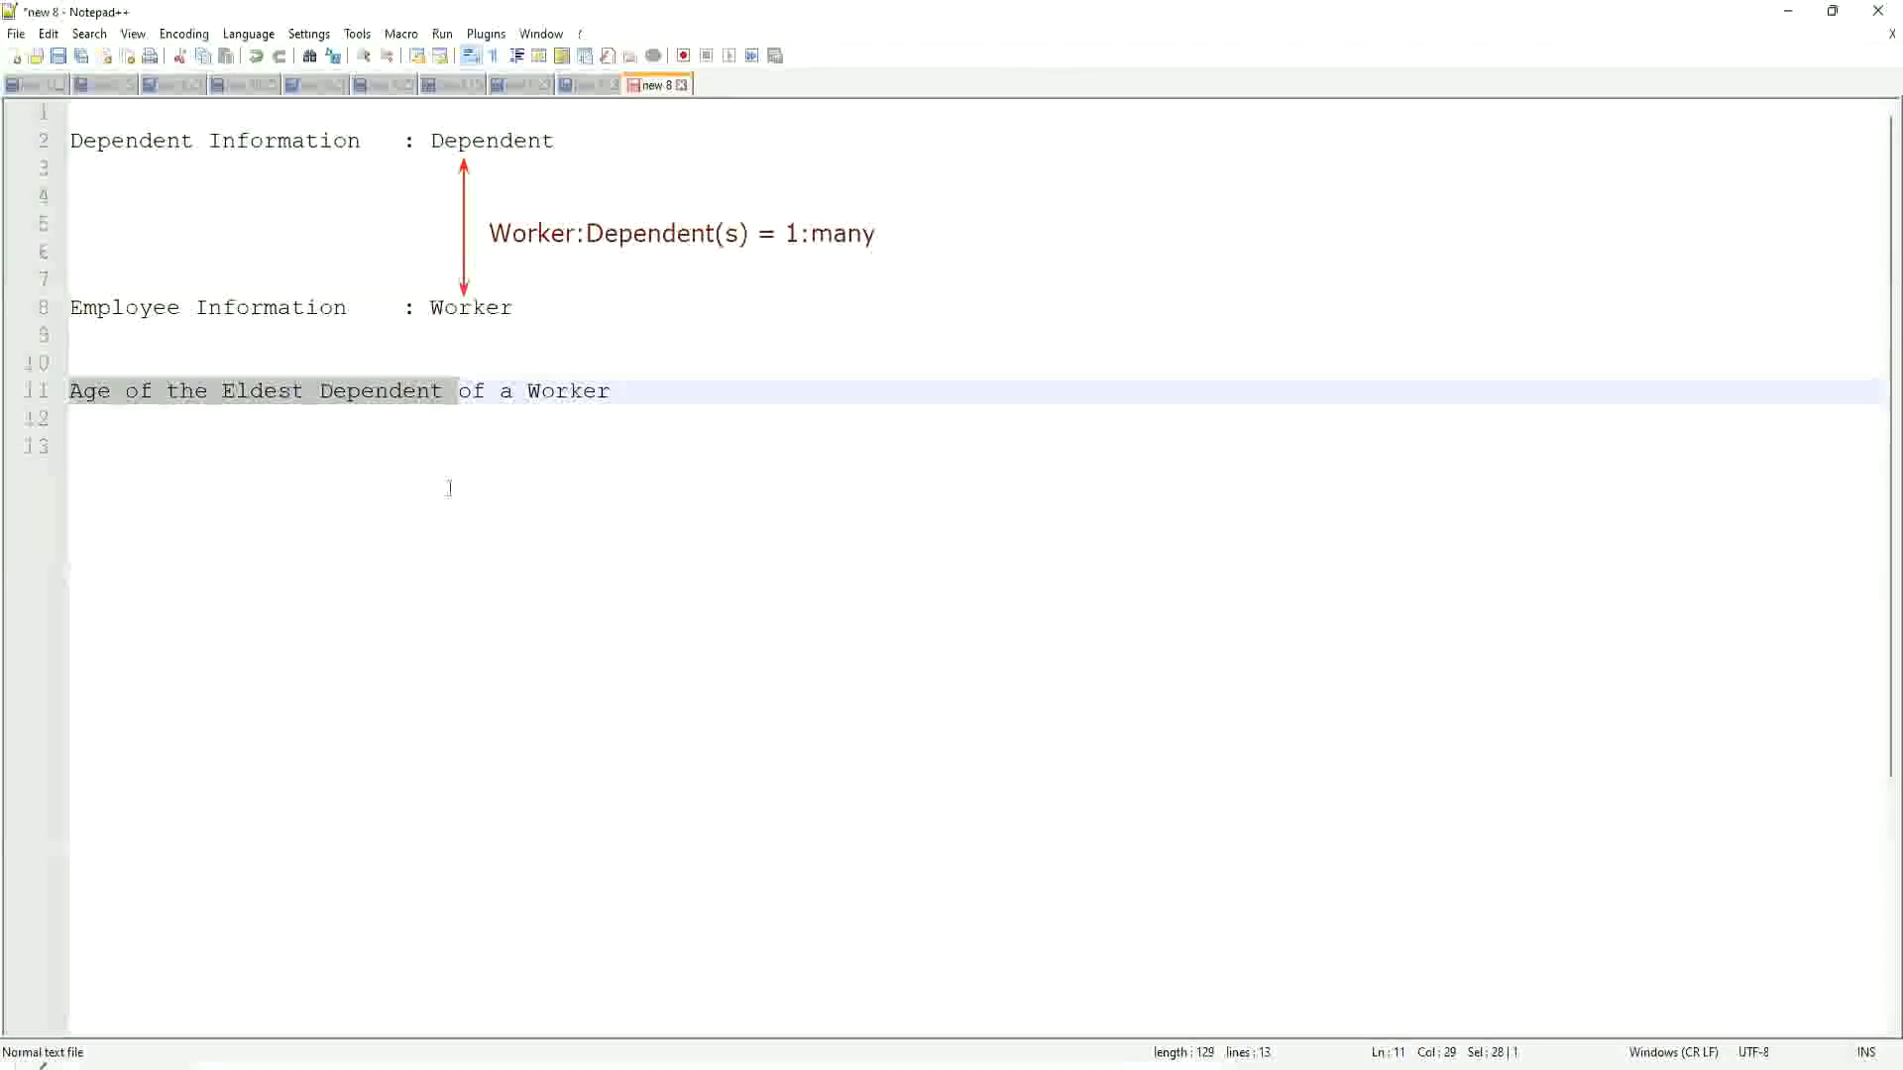
click(637, 395)
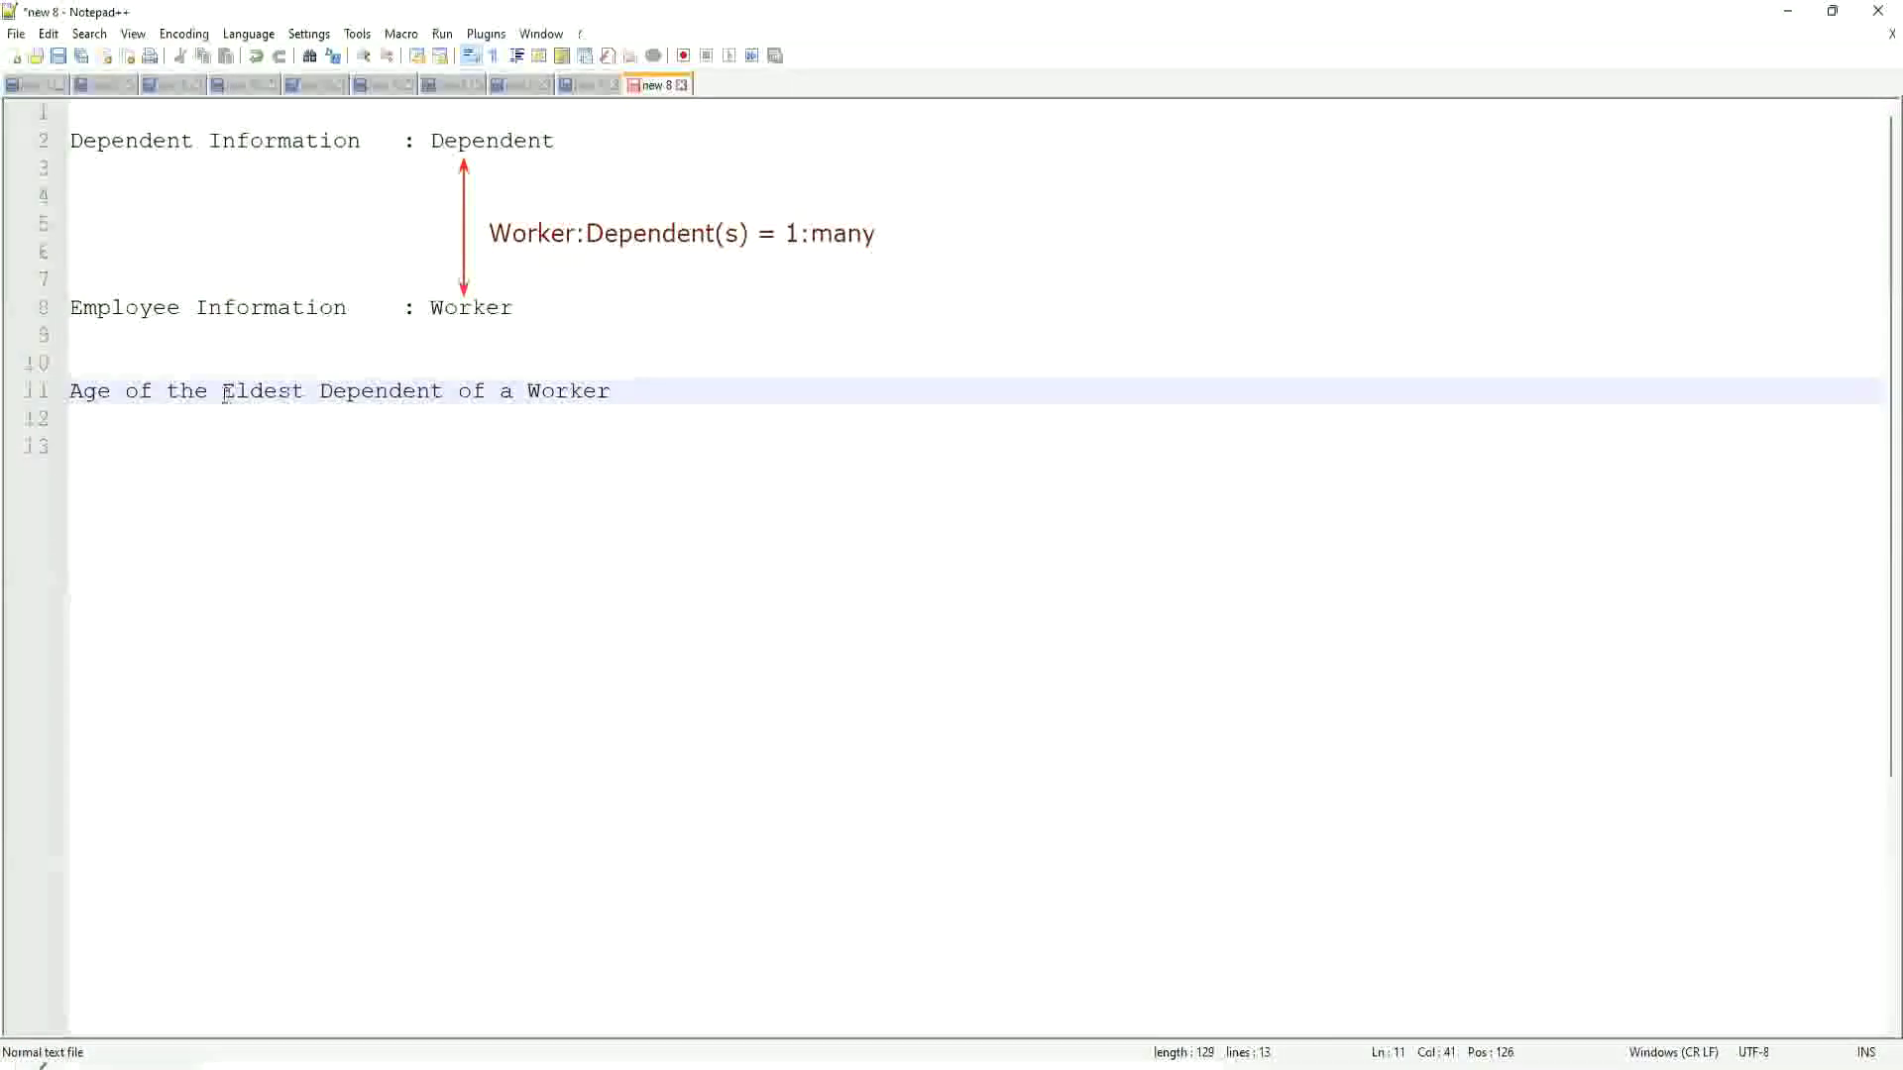
drag(222, 389, 632, 390)
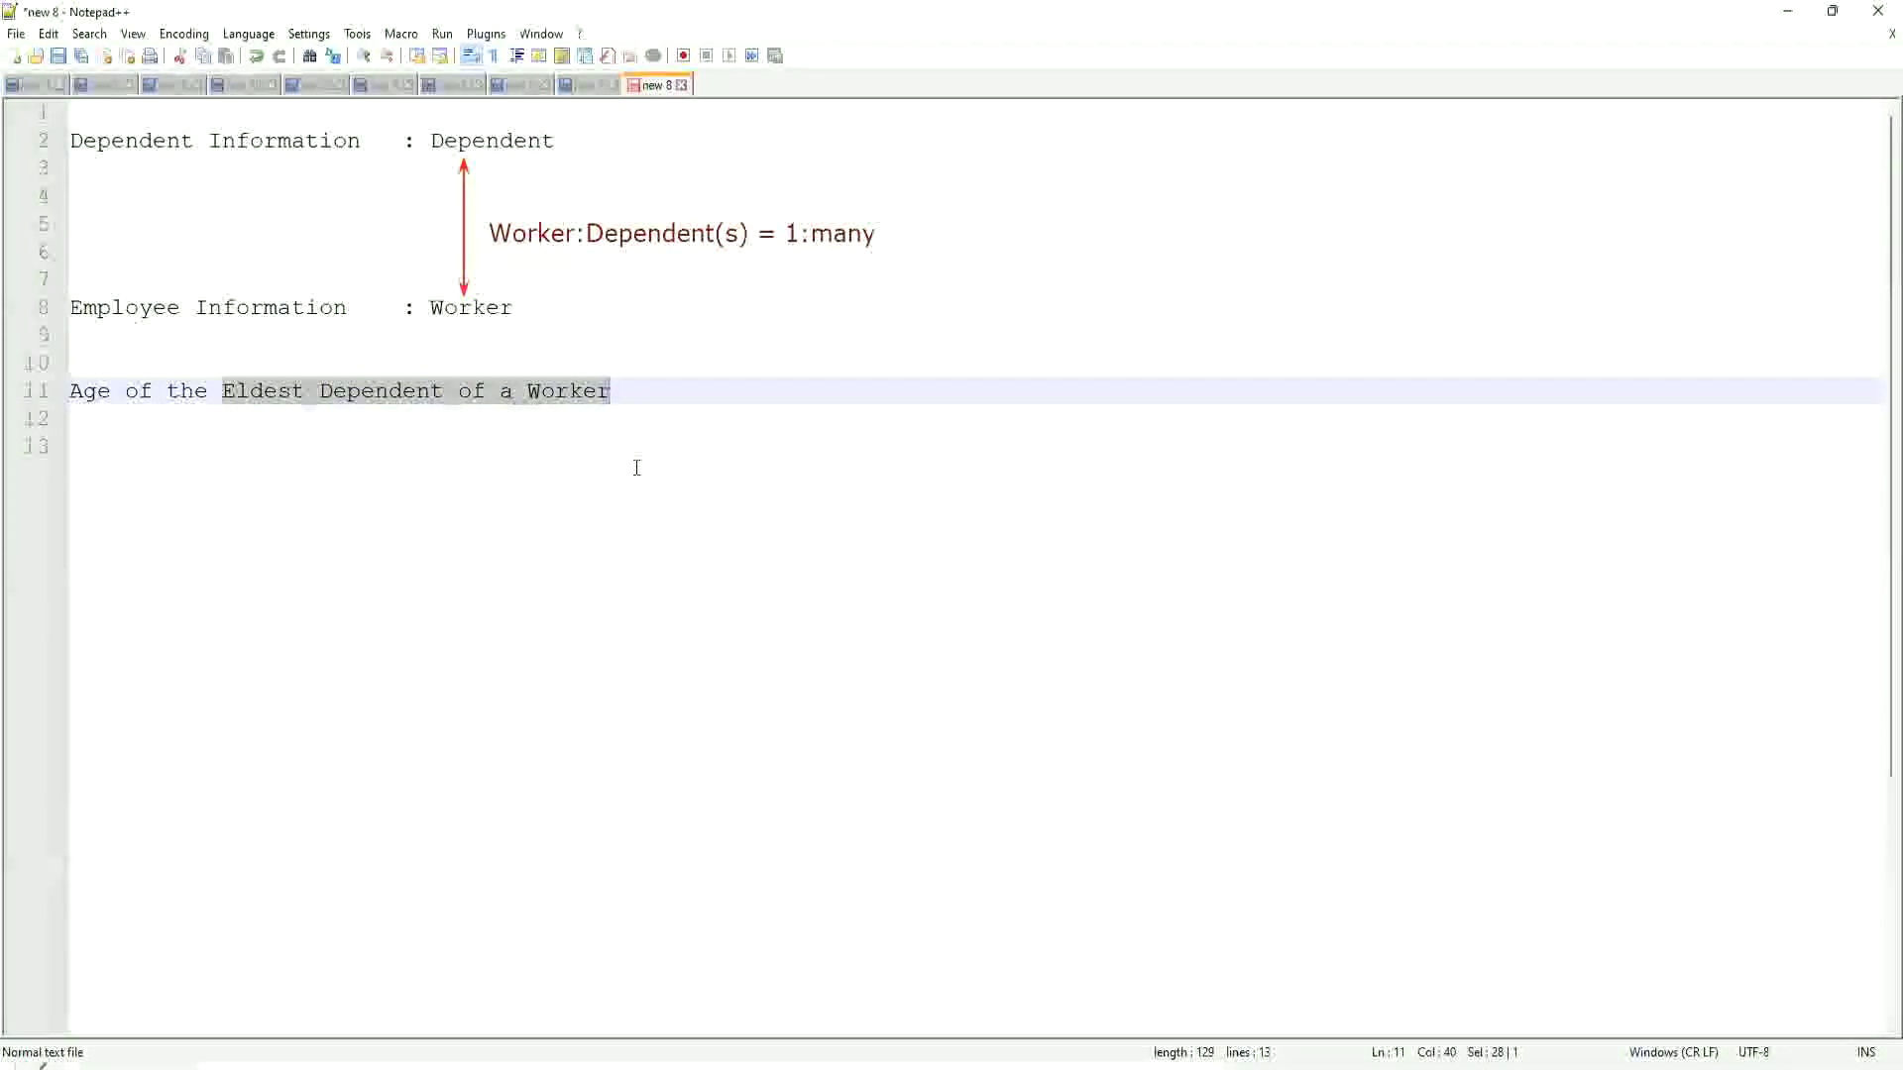
click(647, 389)
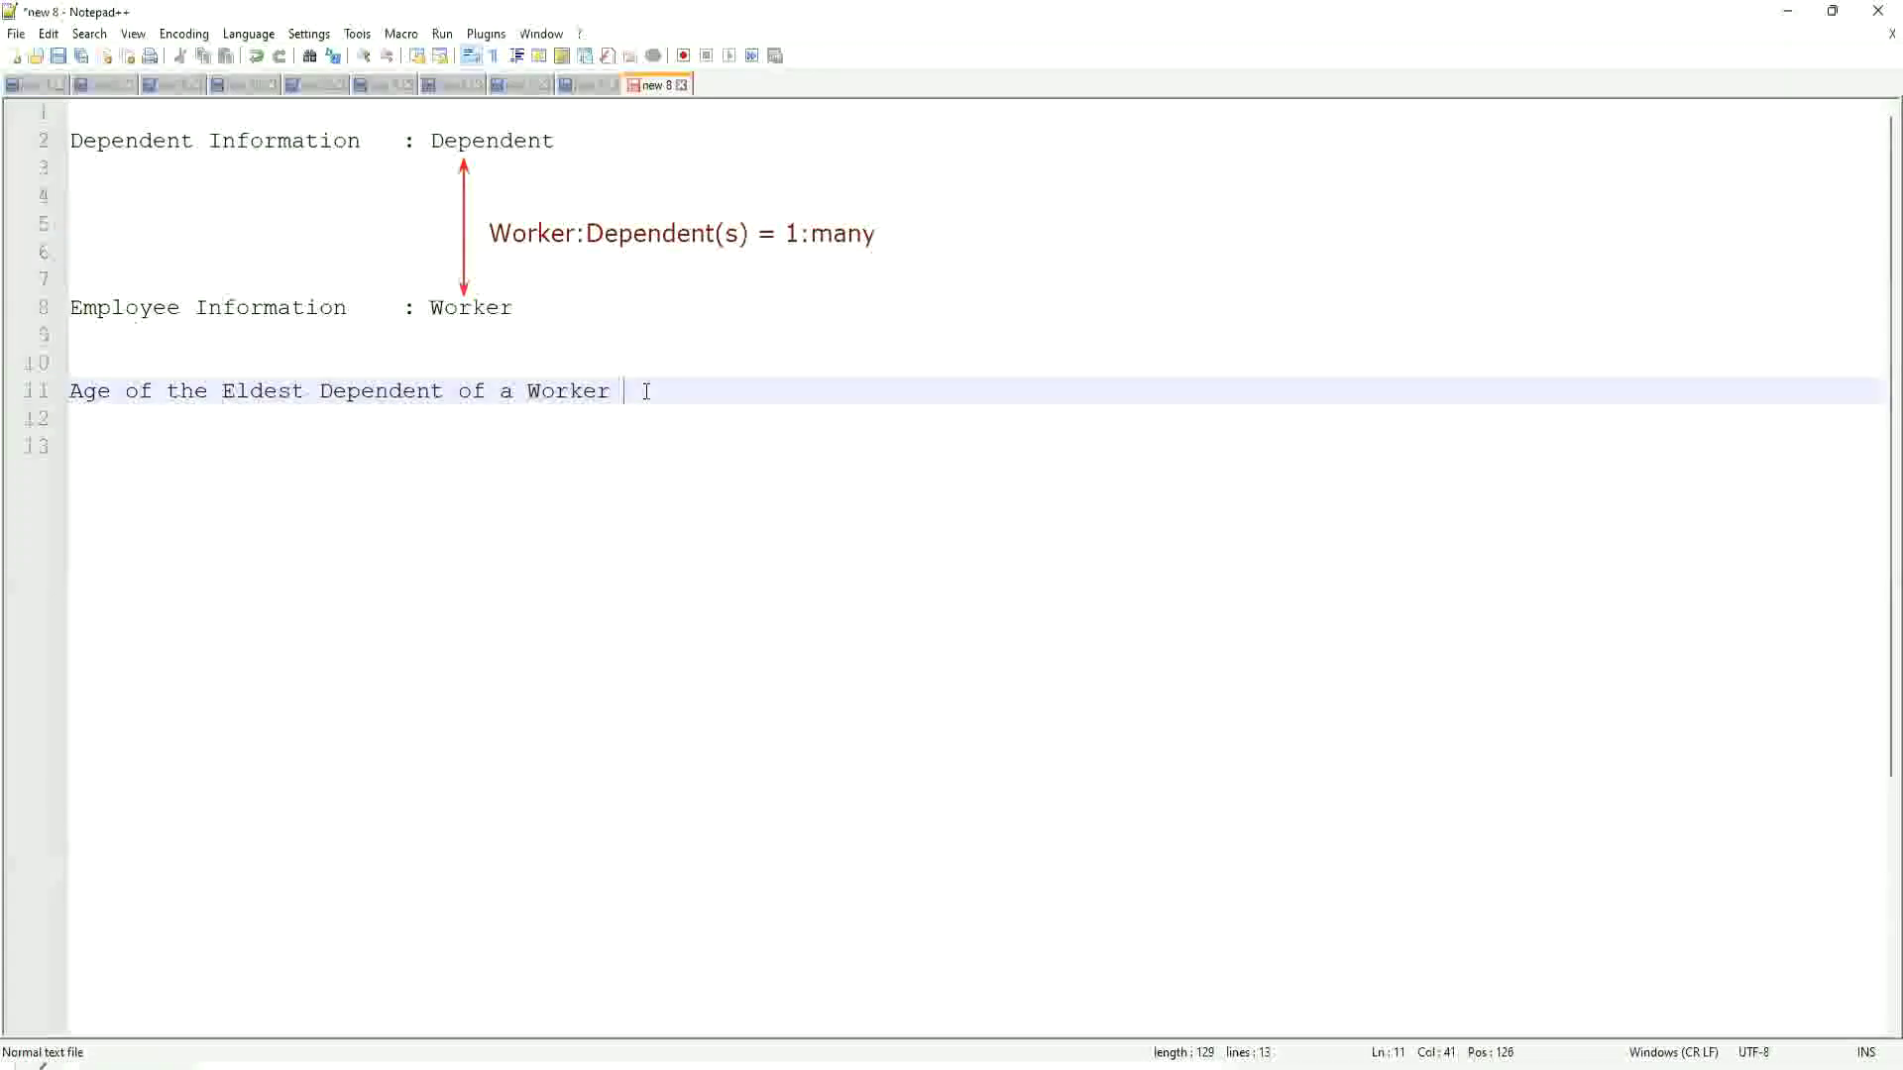
- Write the question 'How to find the Eldest Dependent ??' on line 13 and start a new paragraph
key(Return)
key(Return)
key(Return)
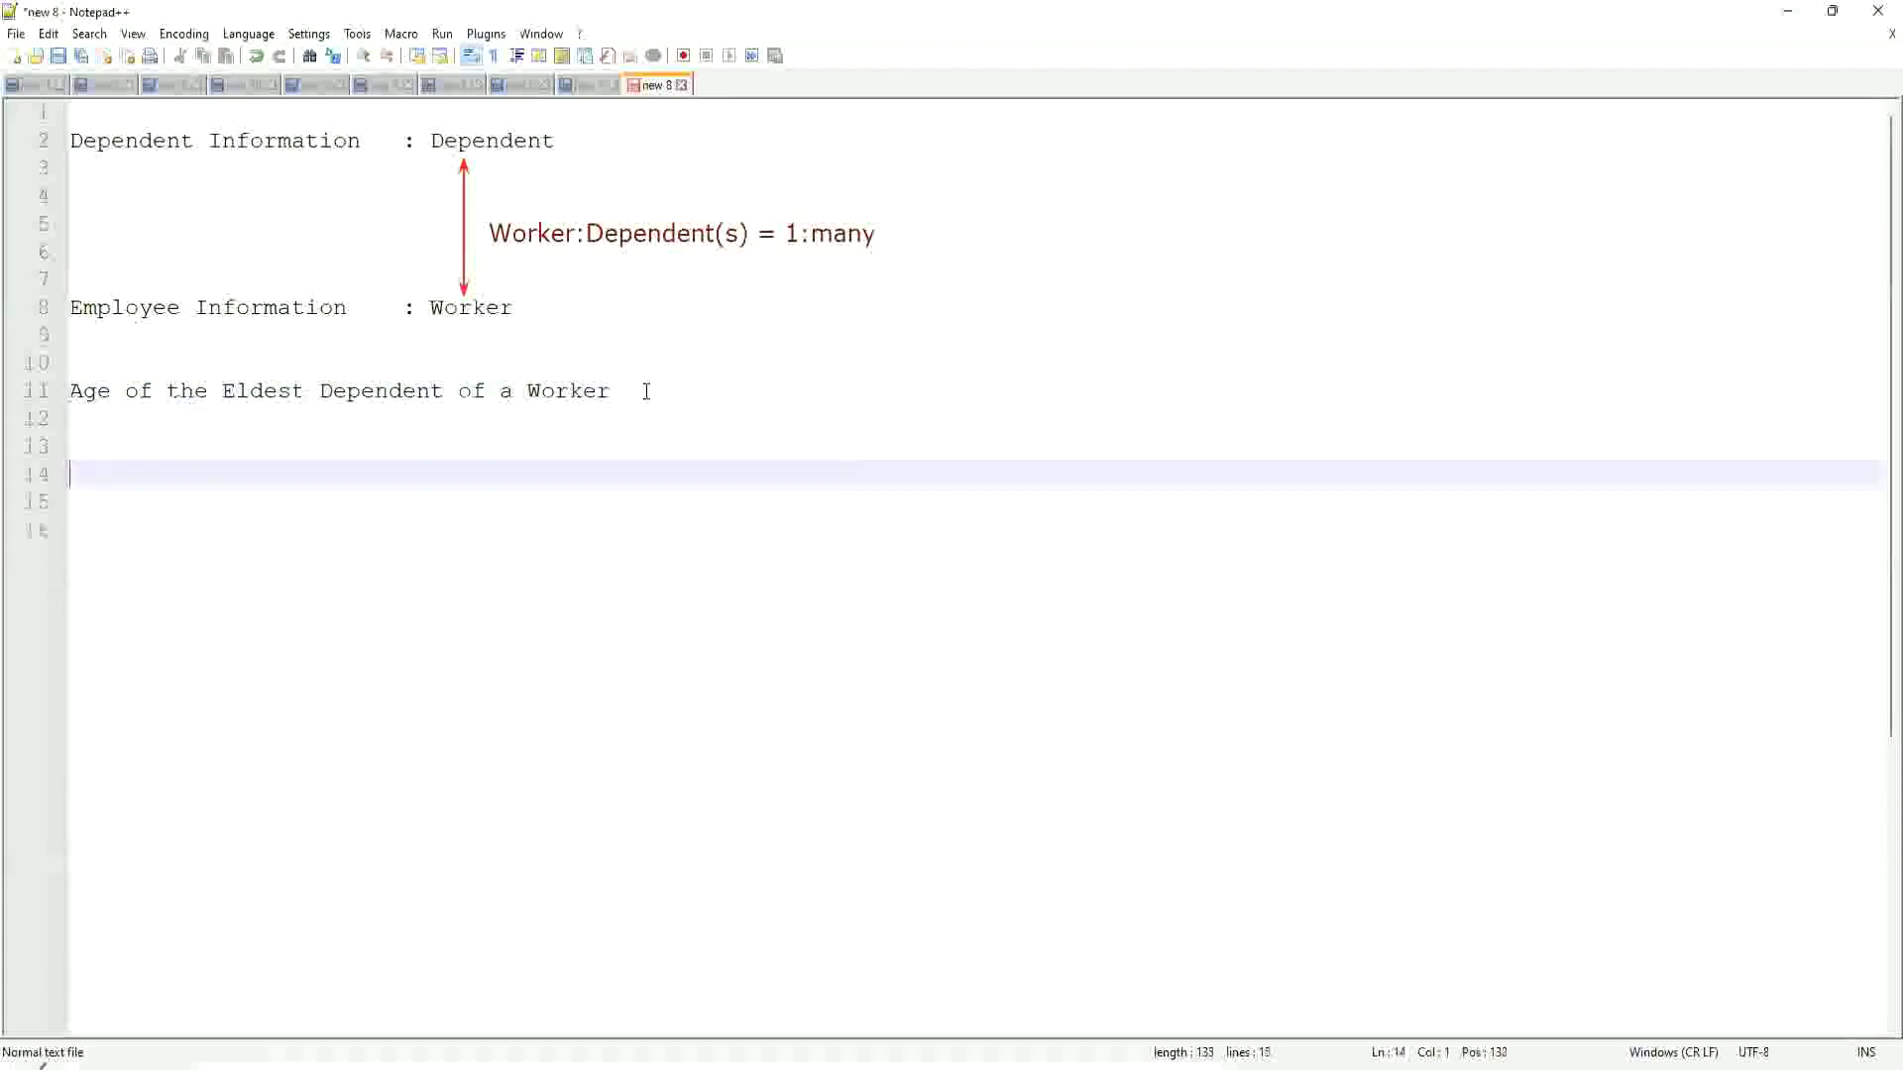
key(Up)
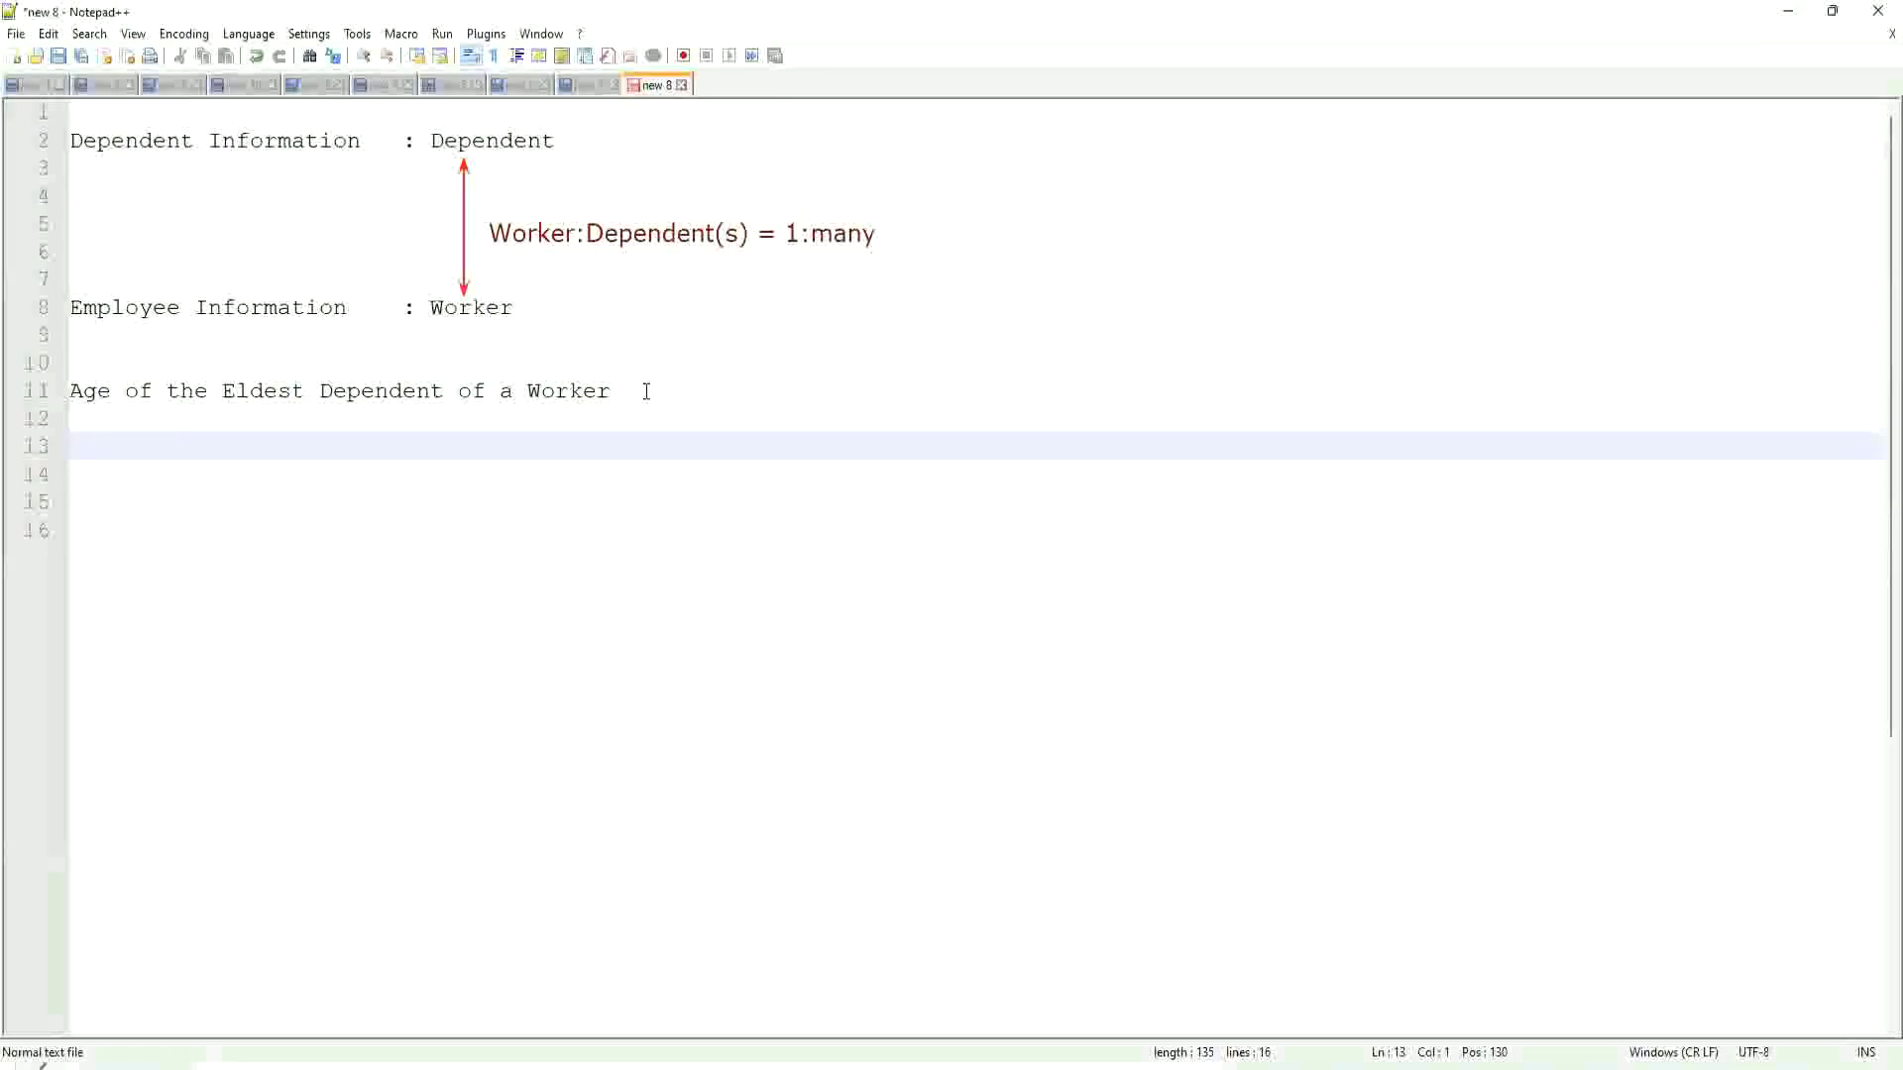
text(How to)
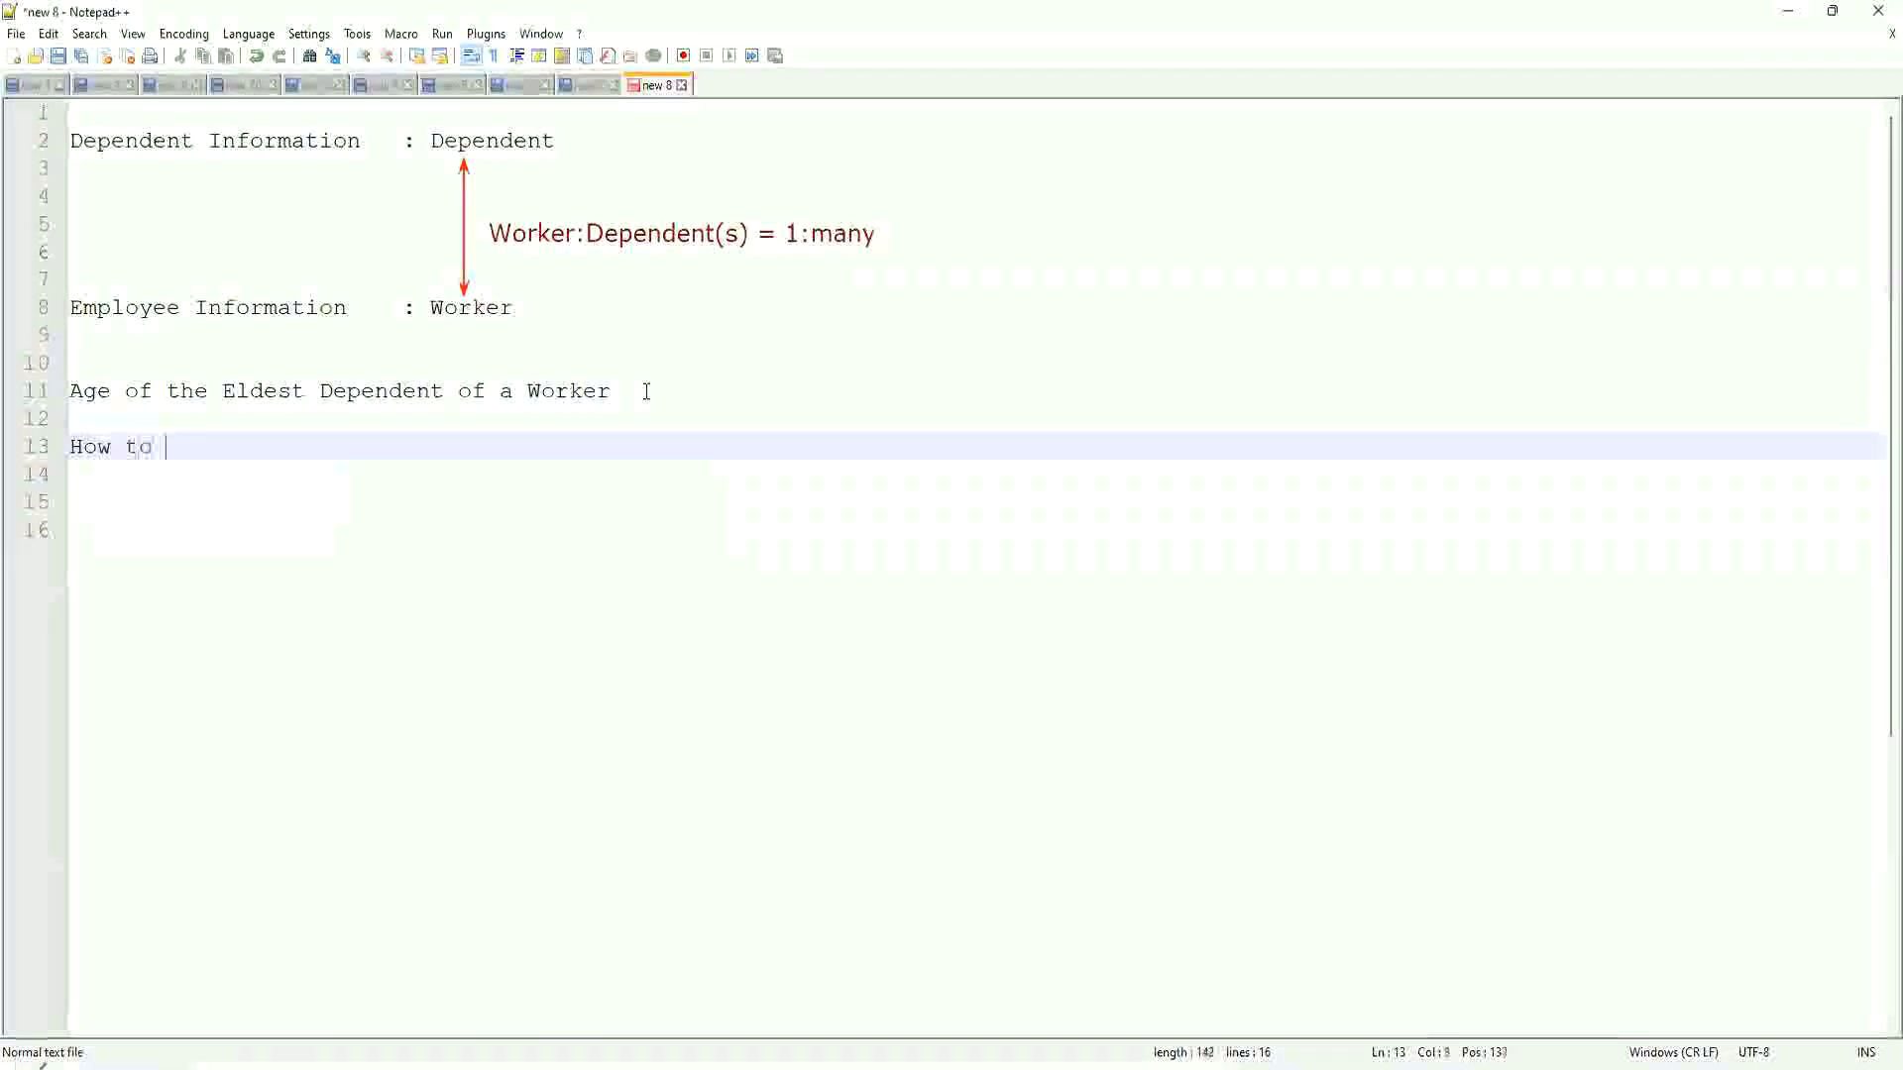
key(BackSpace)
key(BackSpace)
key(BackSpace)
key(BackSpace)
key(BackSpace)
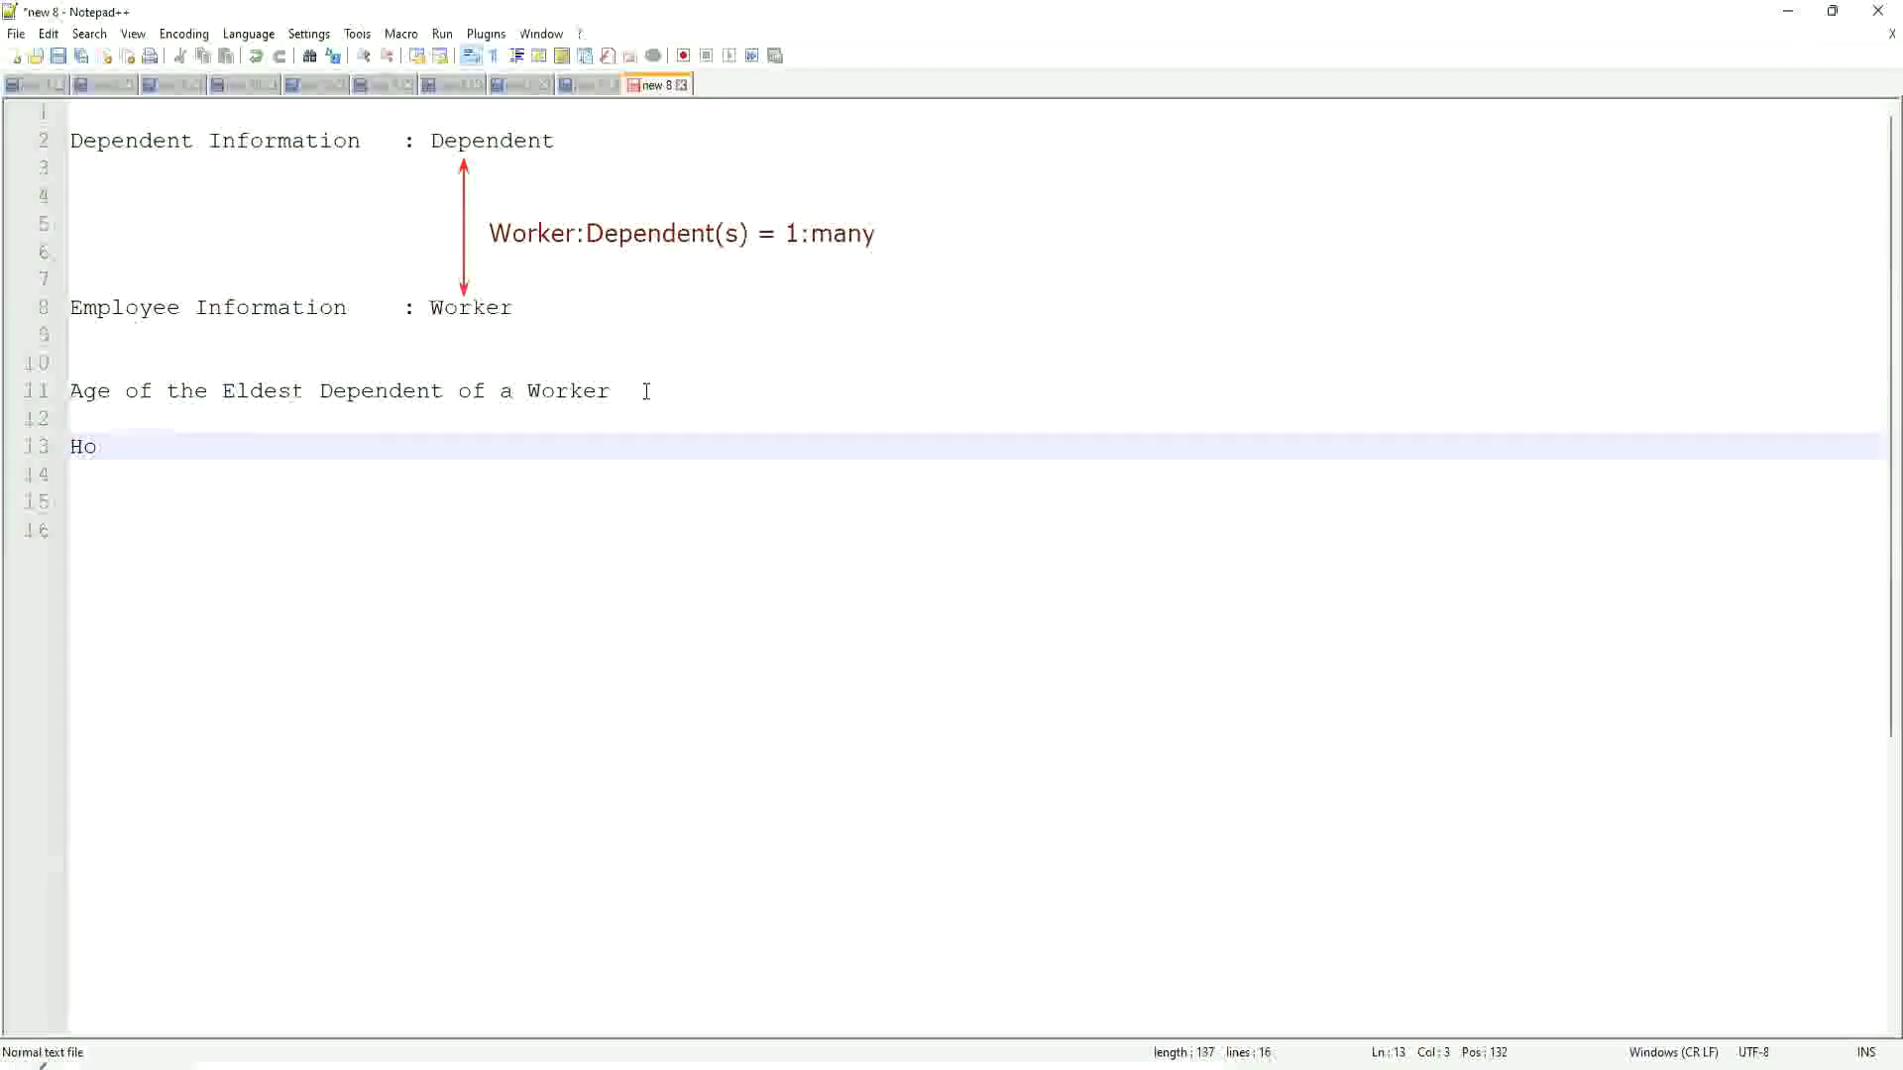
text(w to find the Eldest Dependent )
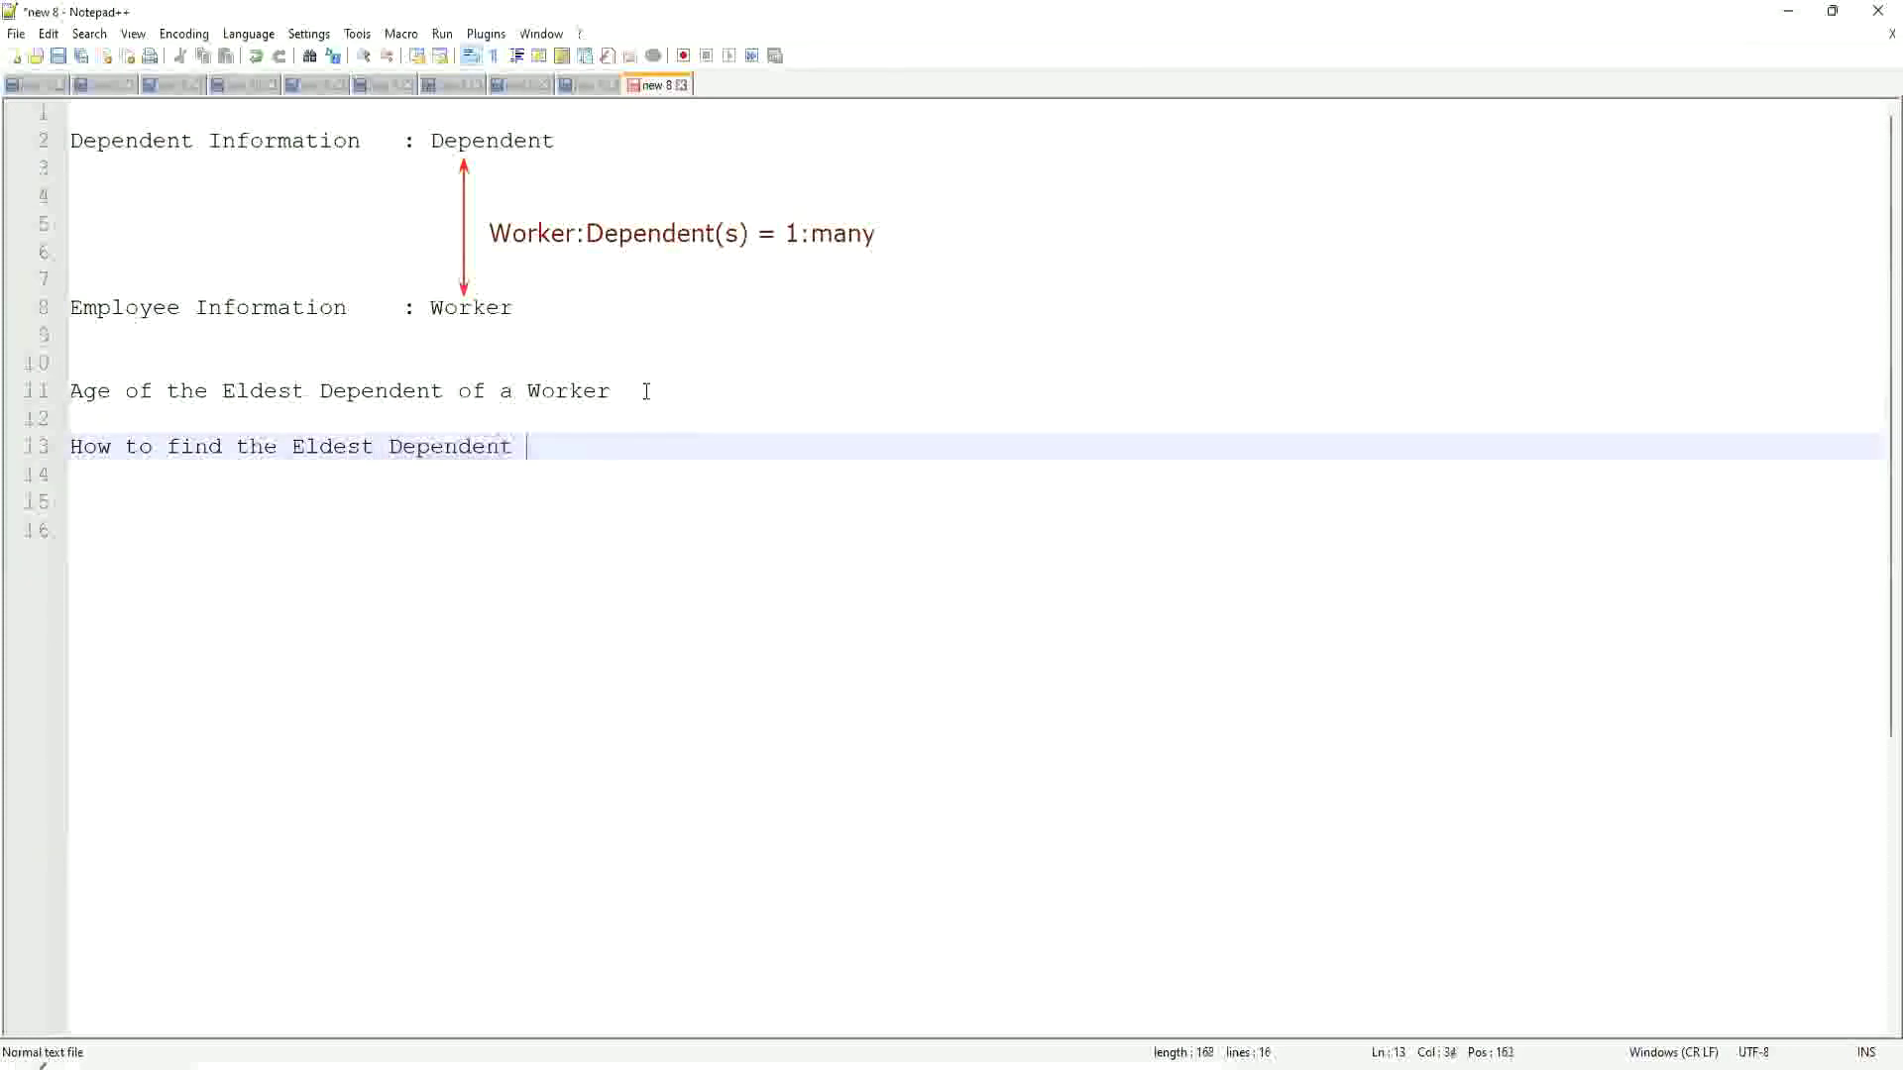
text(??)
key(Return)
key(Return)
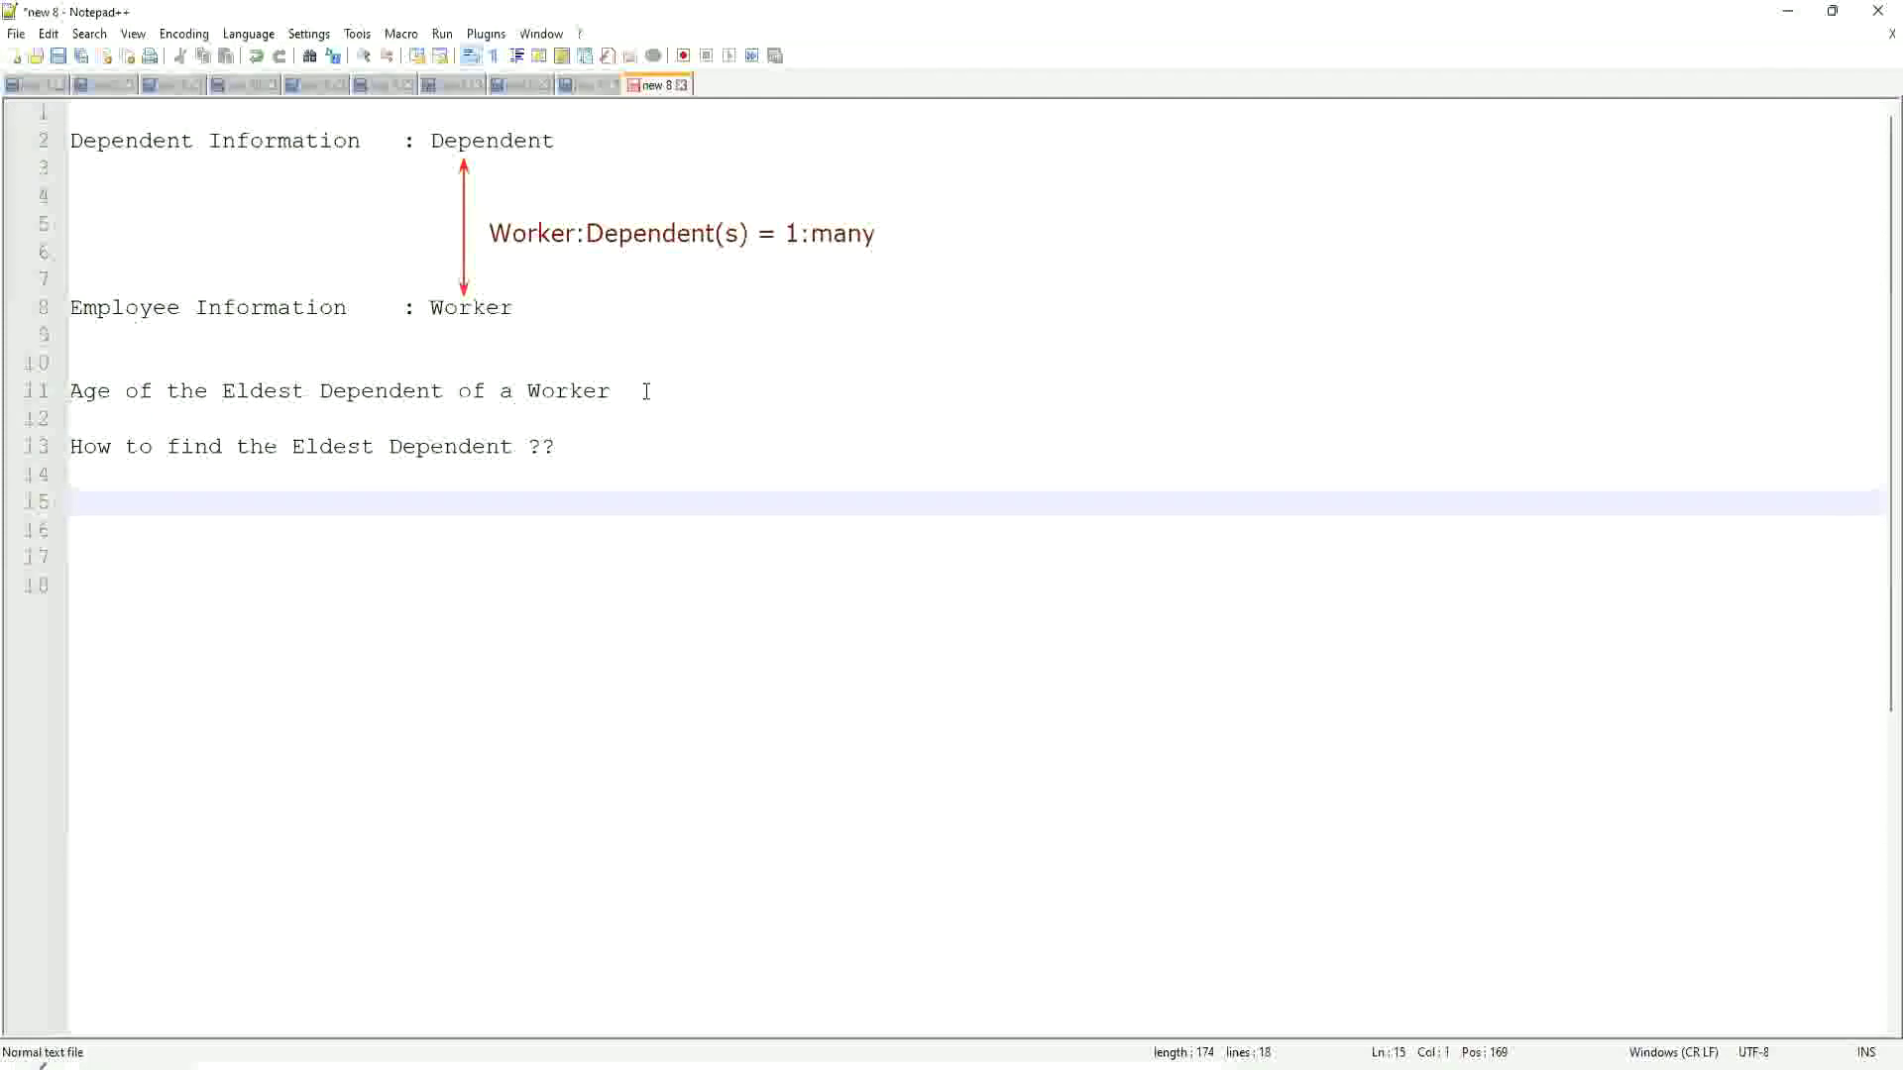
text(Basis of the Age of the Dependent)
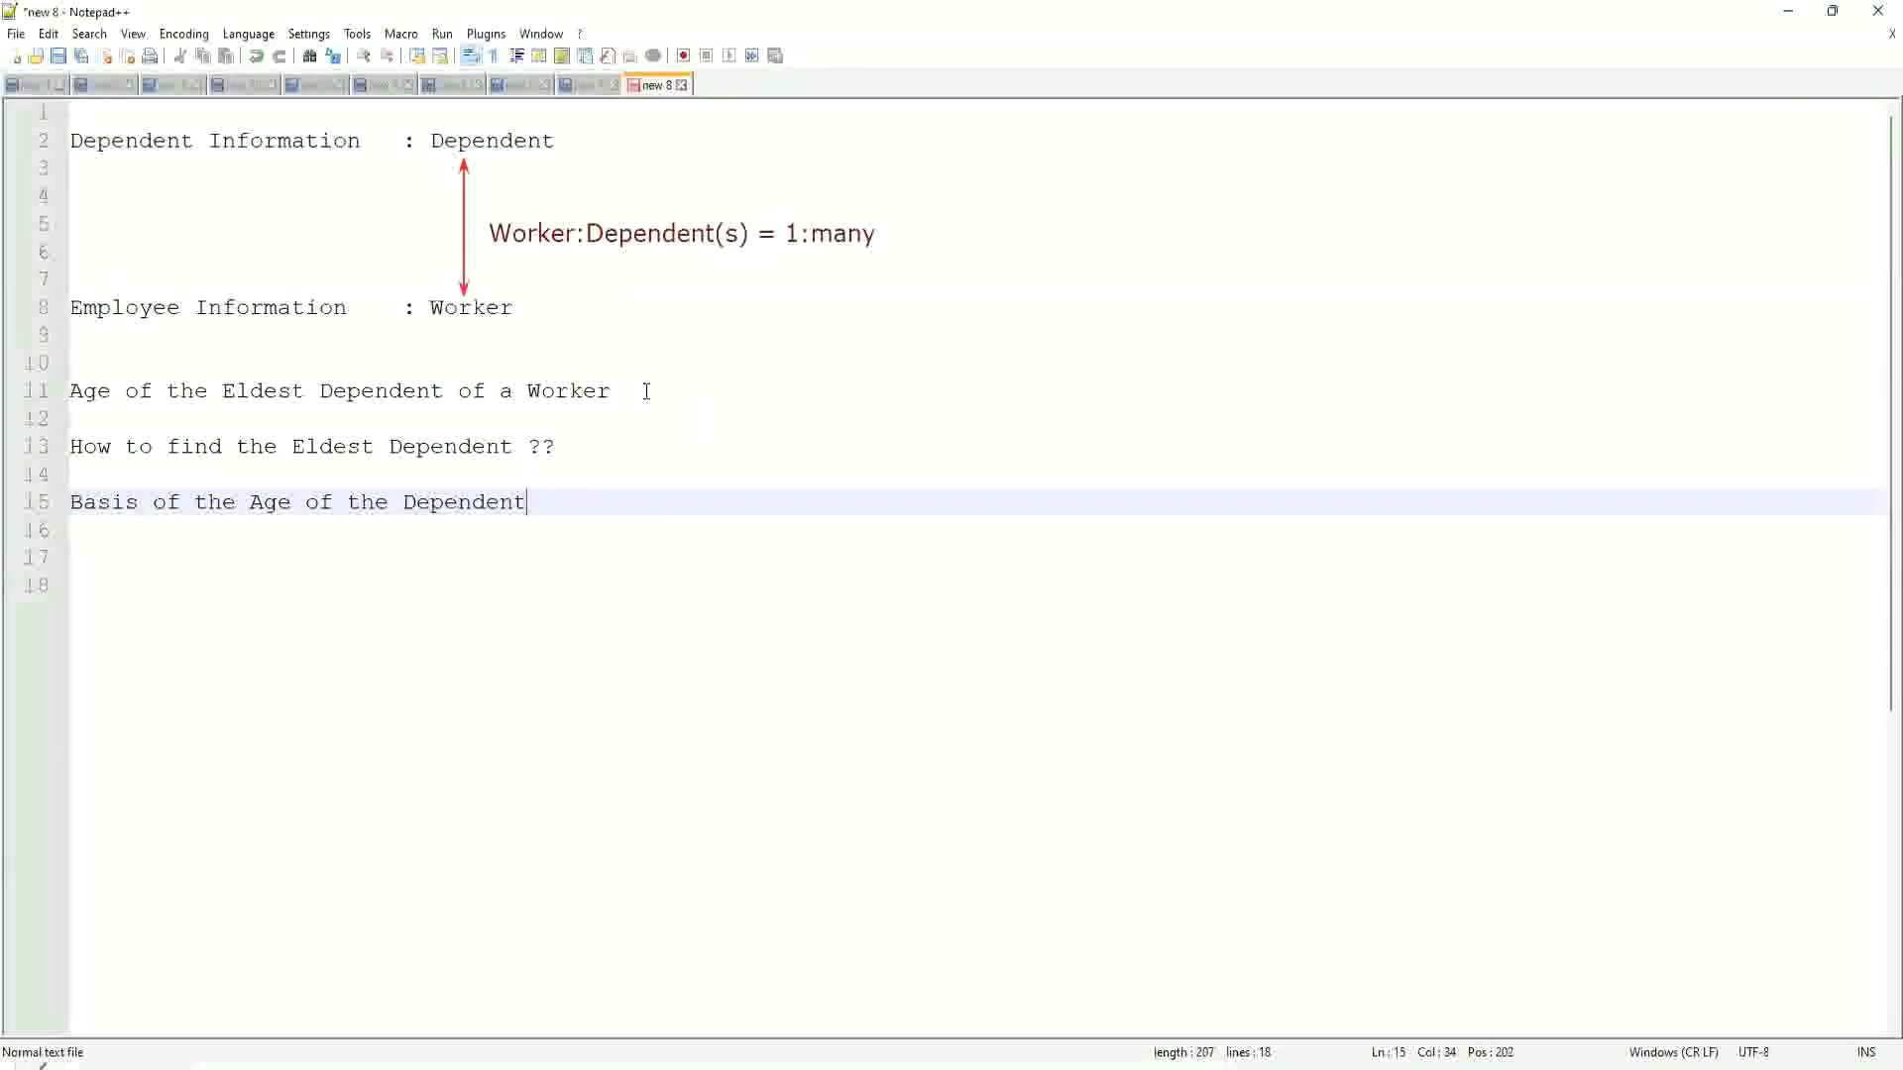
- List the sample ages 15, 10, 42 under 'Basis of the Age of the Dependent'
key(Return)
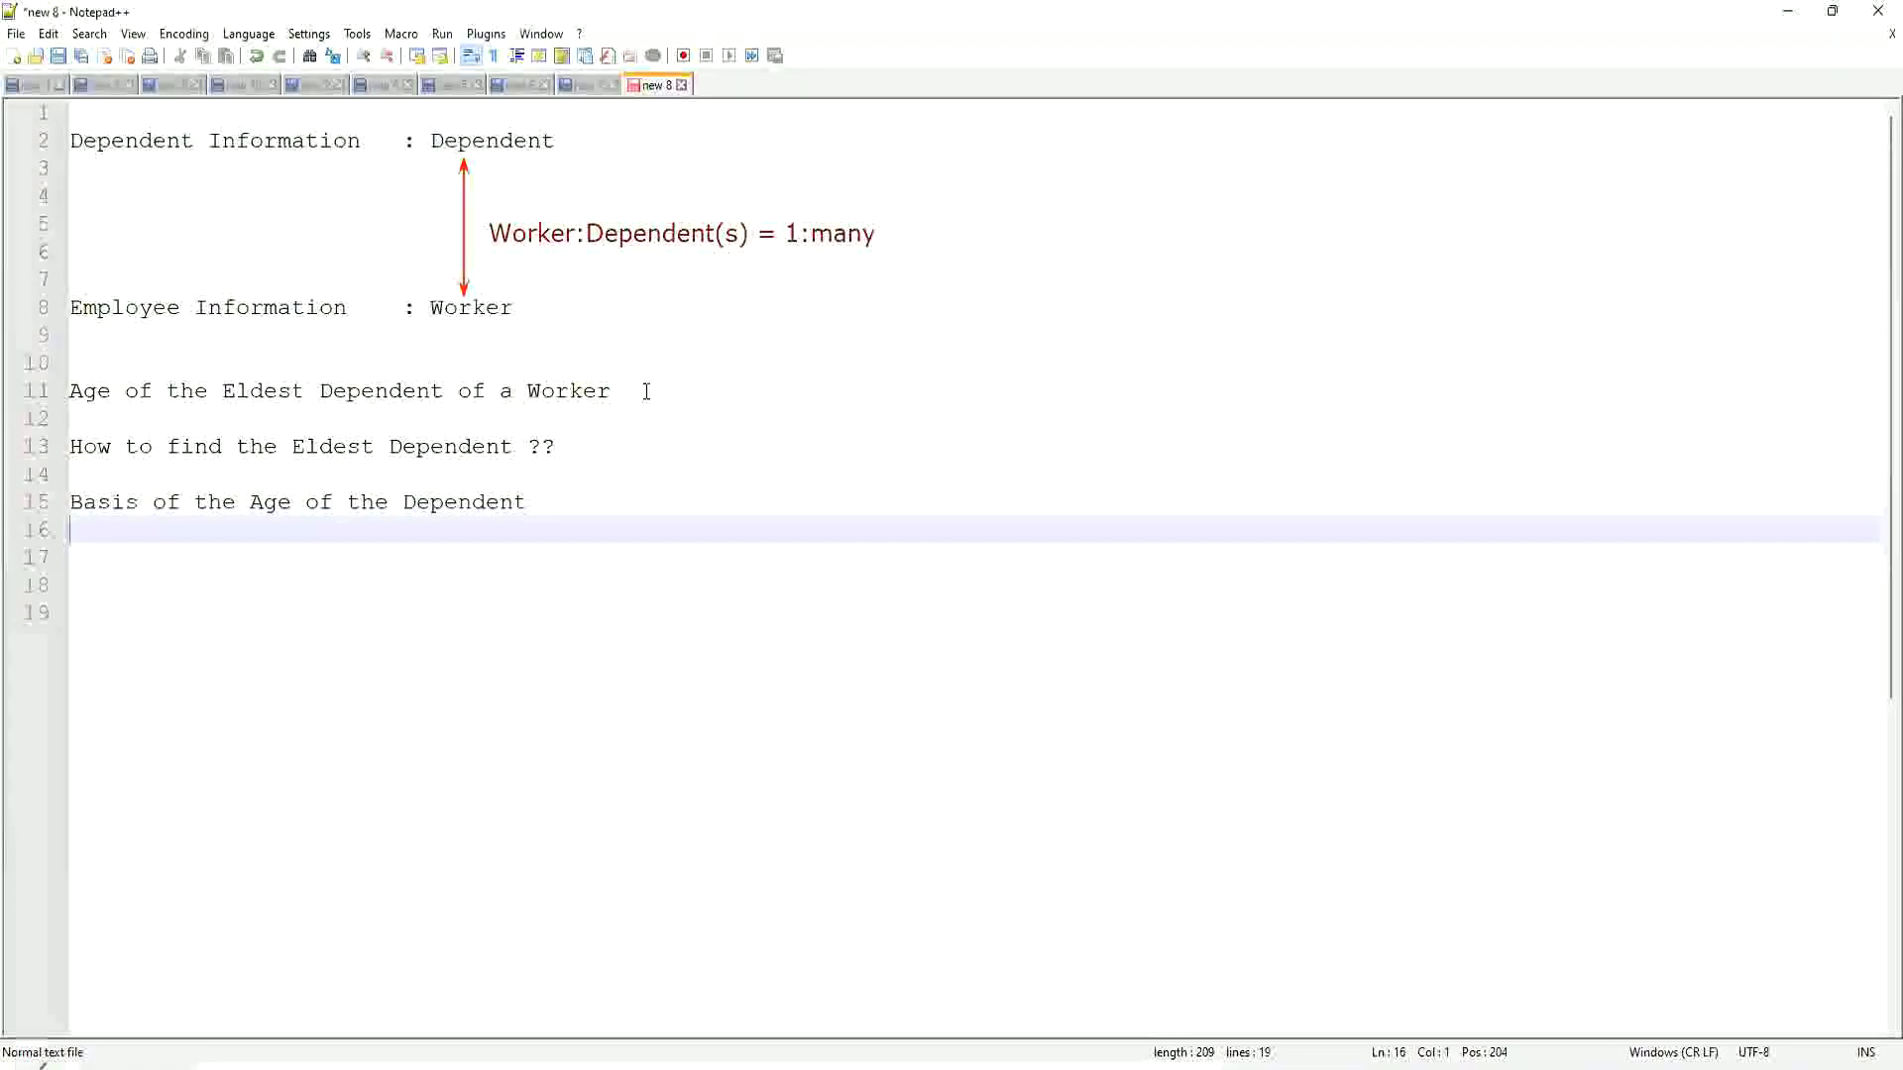
text(10, 15, )
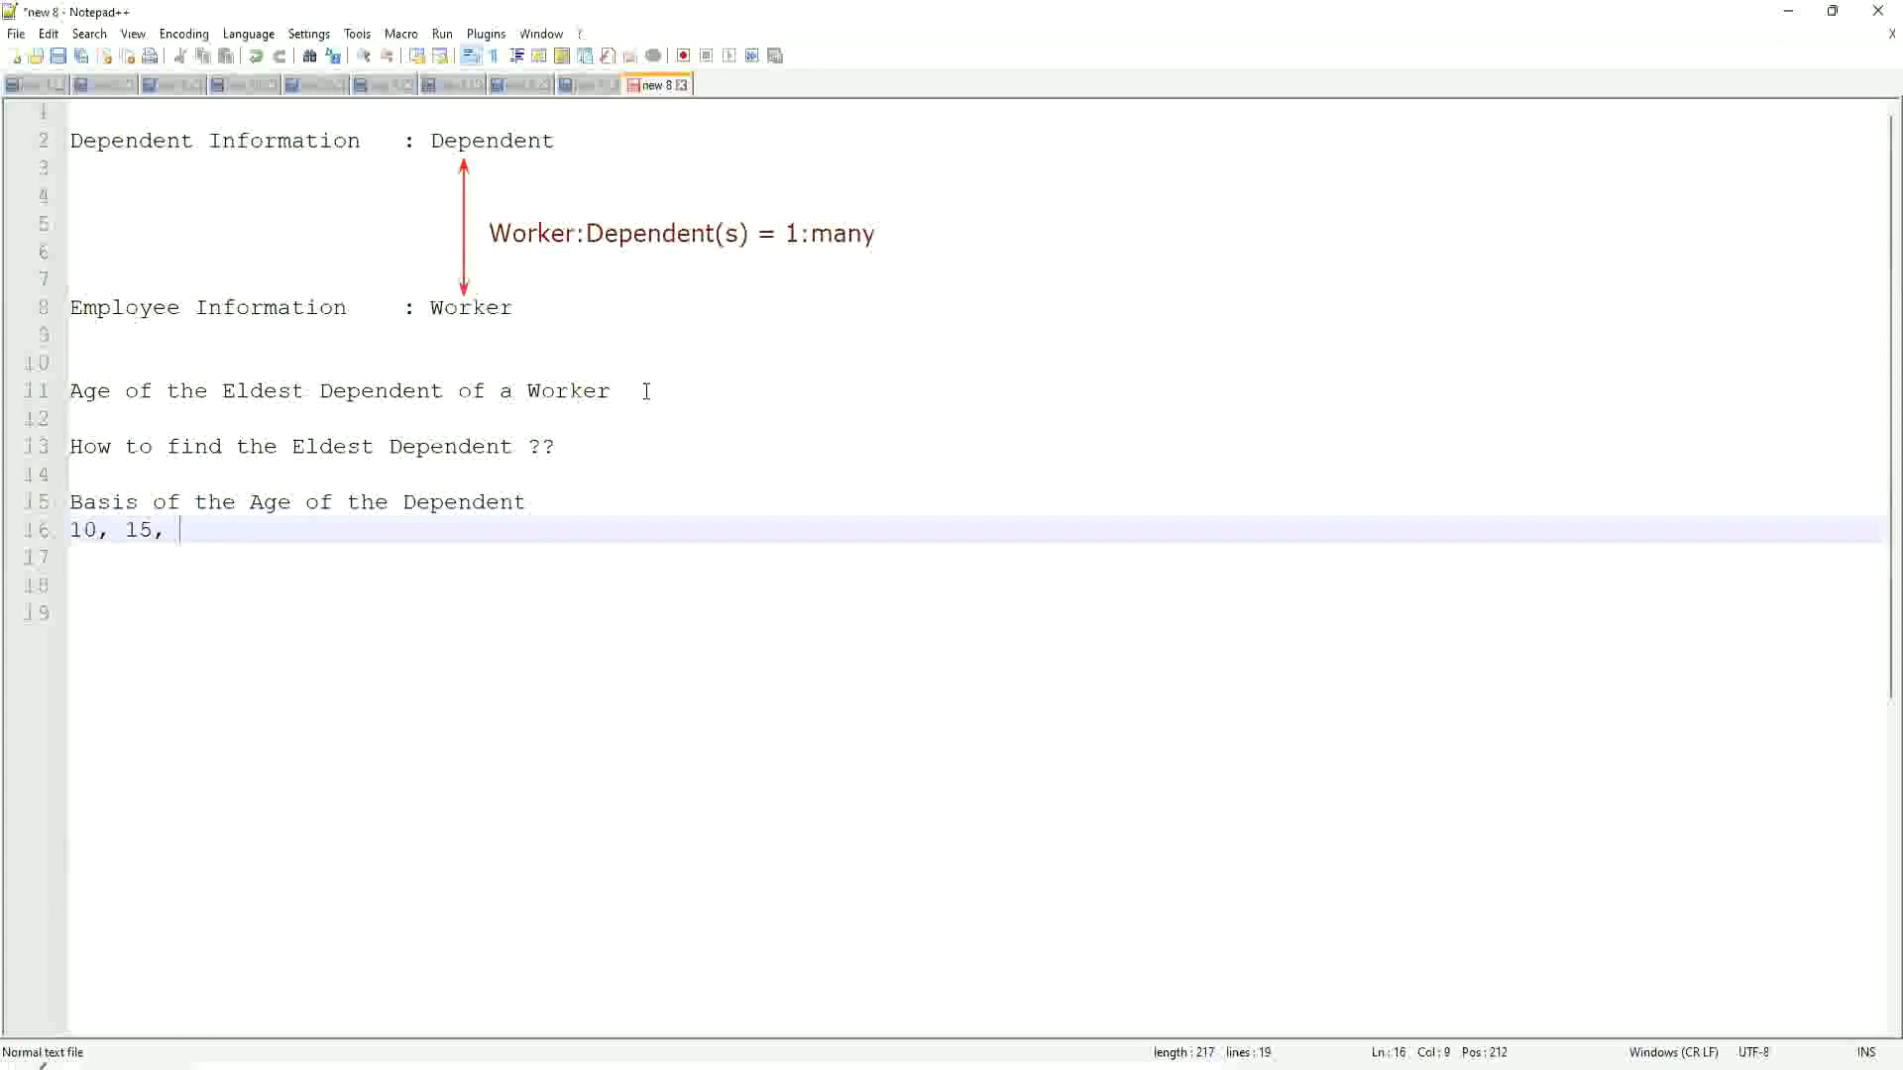
text(42)
key(Left)
key(Left)
key(Left)
key(shift+Left)
text(5)
key(Right)
key(Right)
key(Right)
key(shift+Right)
text(0)
key(End)
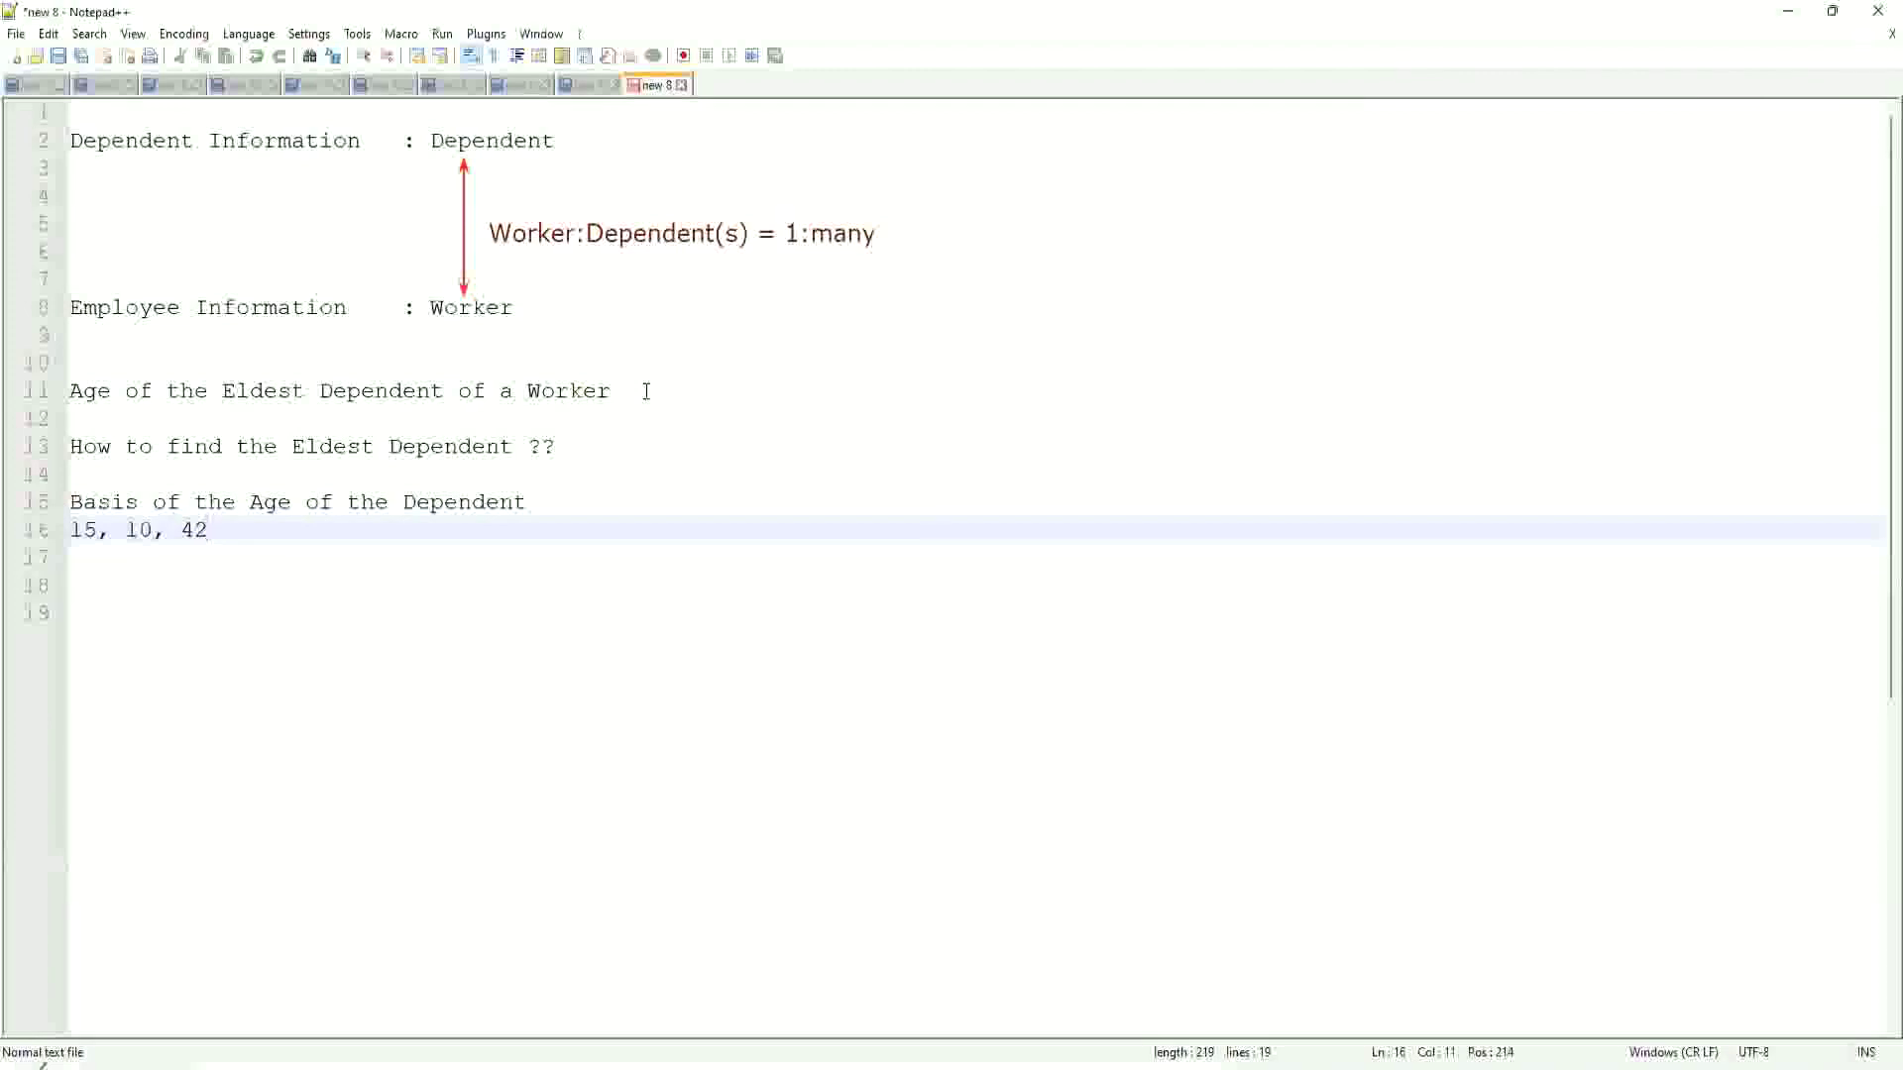
key(Return)
key(Return)
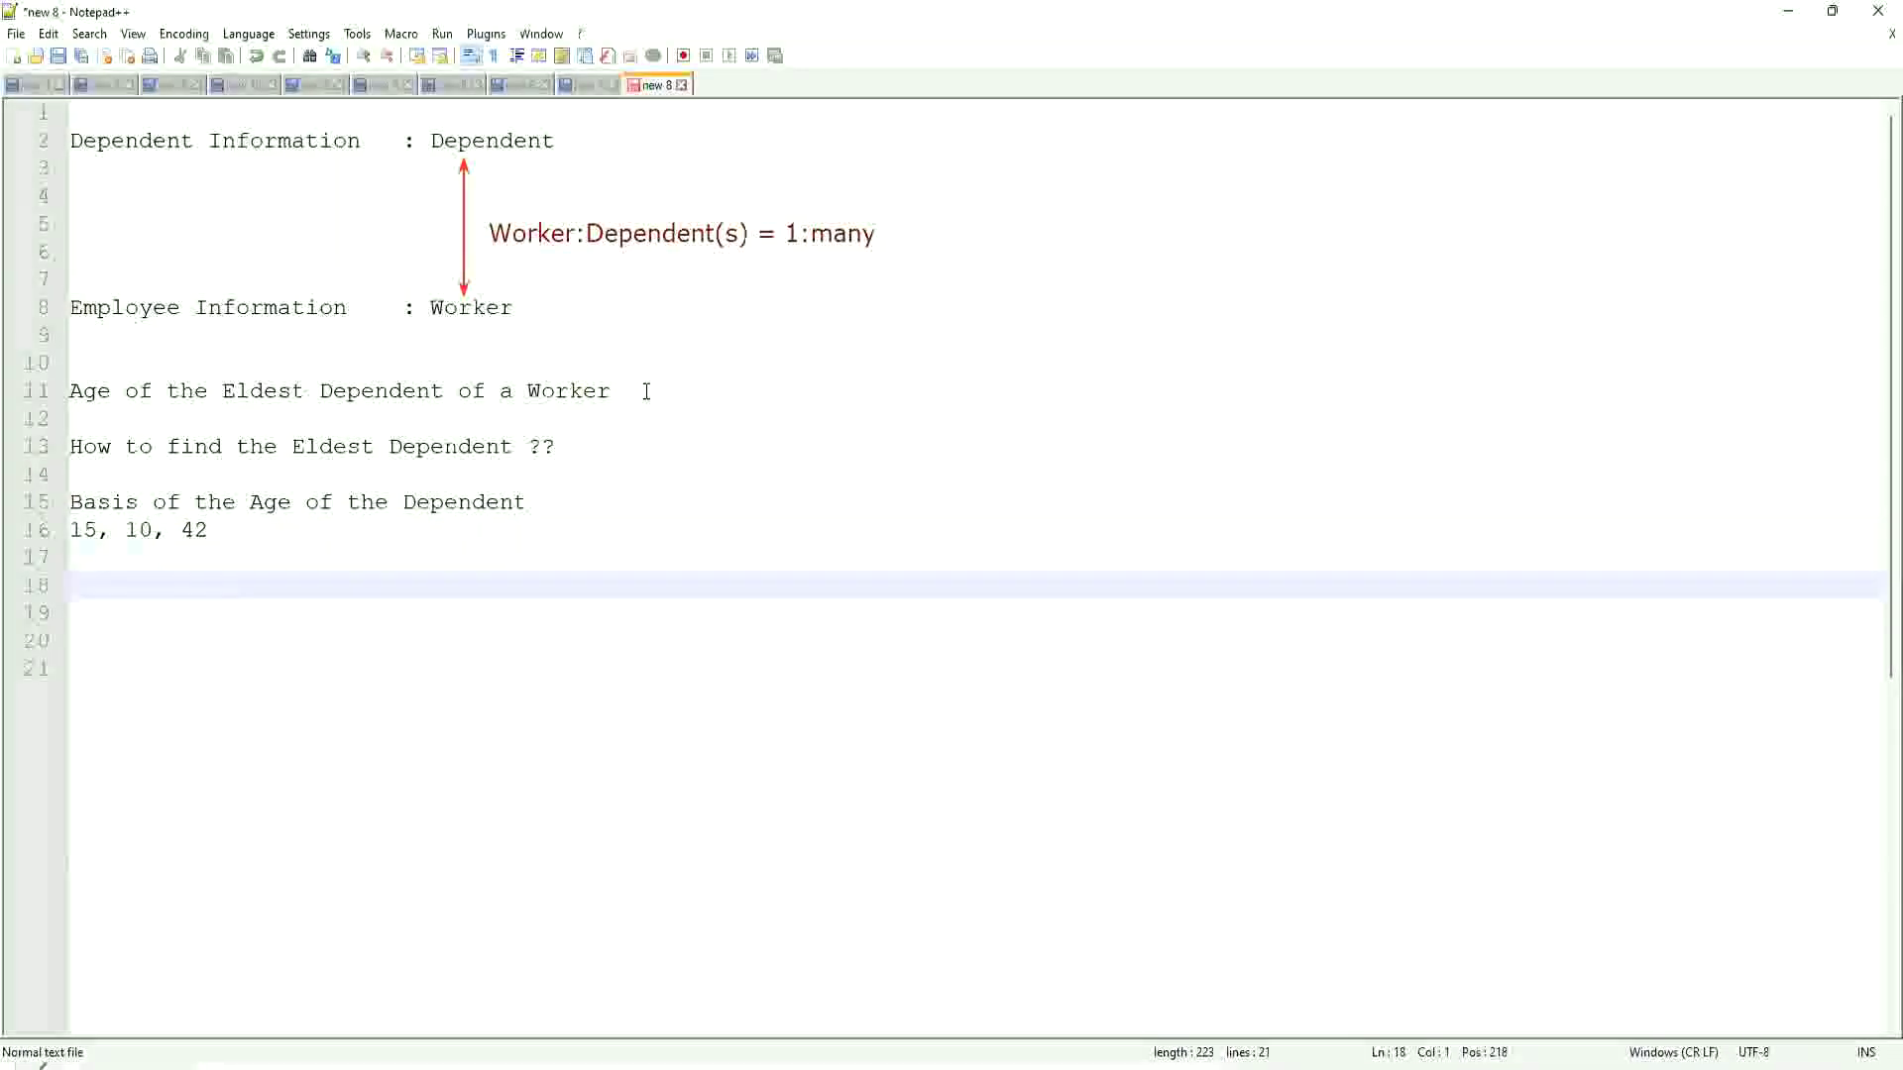
text(Sort - Des)
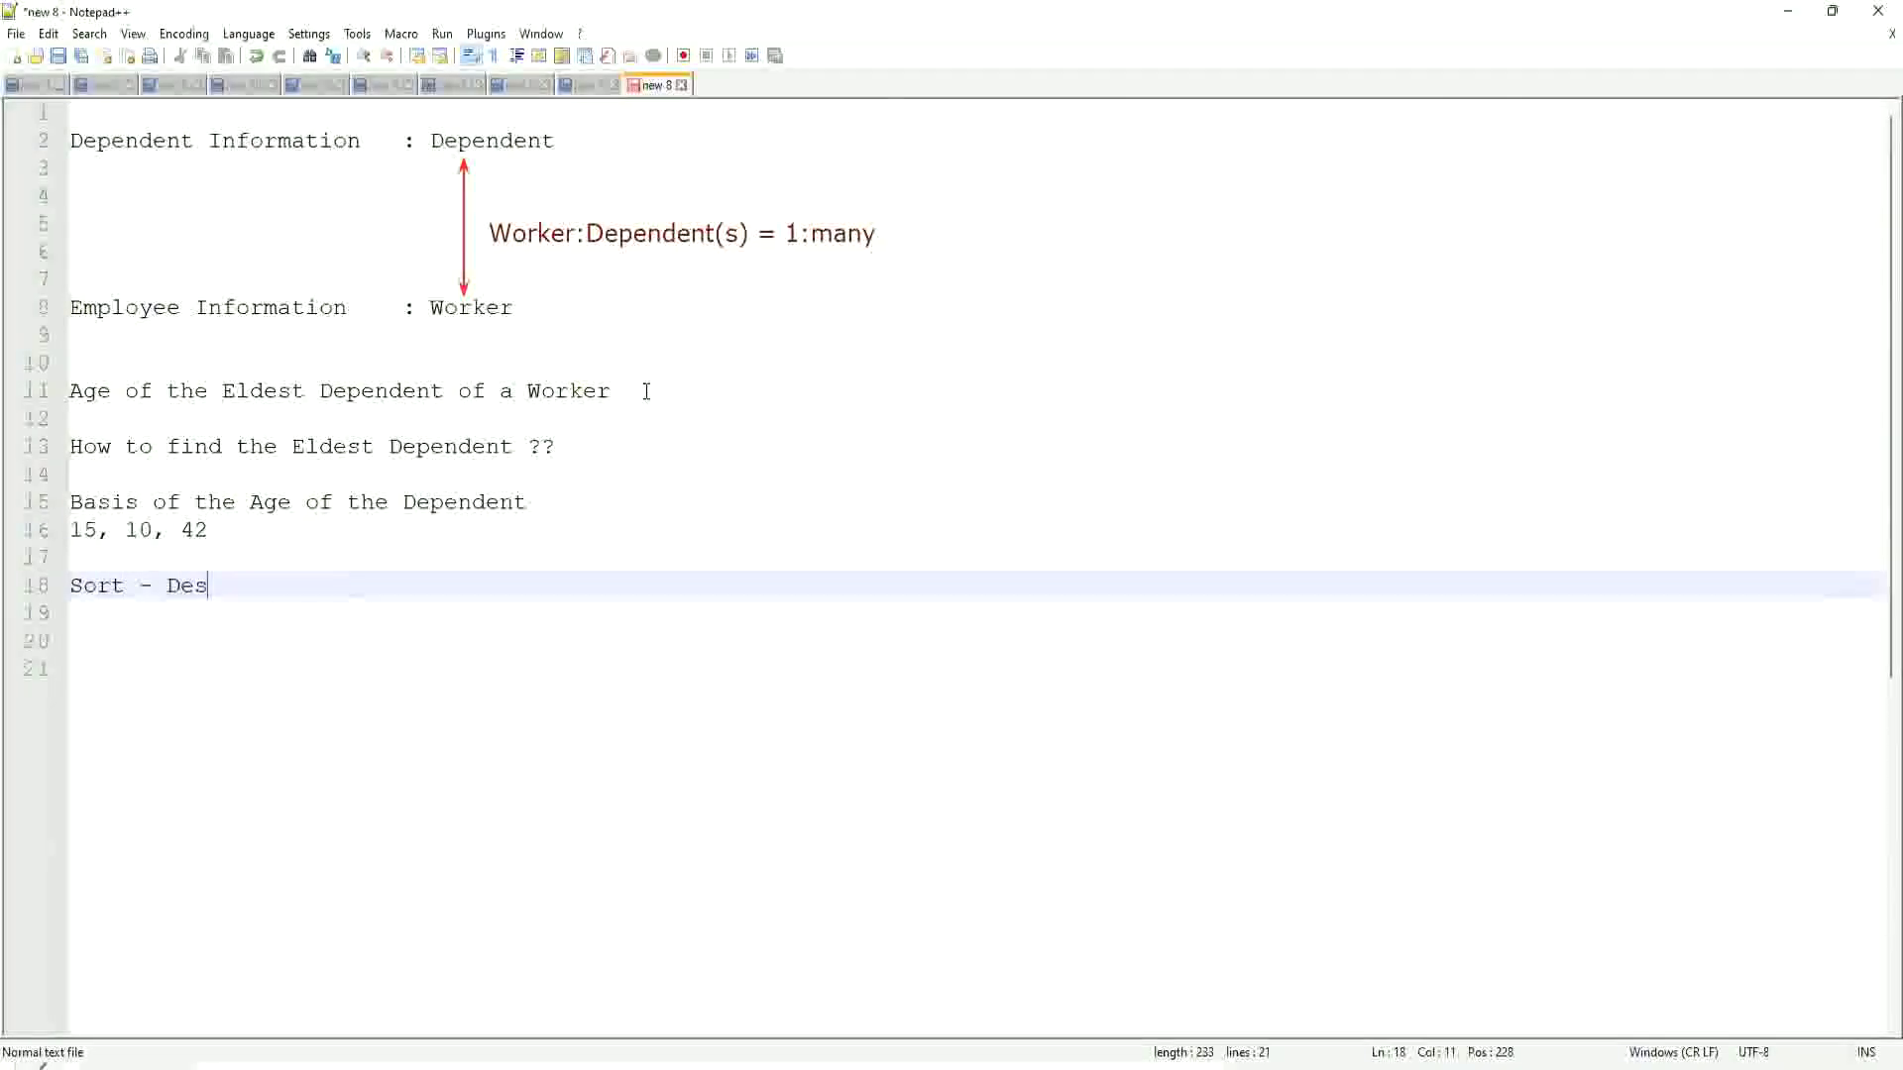
text(ending)
- Fix the spelling in 'Sort - Descending : 42, 15, 10' and highlight the 42
key(Left)
key(Left)
key(Left)
key(Left)
key(Left)
key(Left)
text(c)
key(End)
text(: 42, 15, 10)
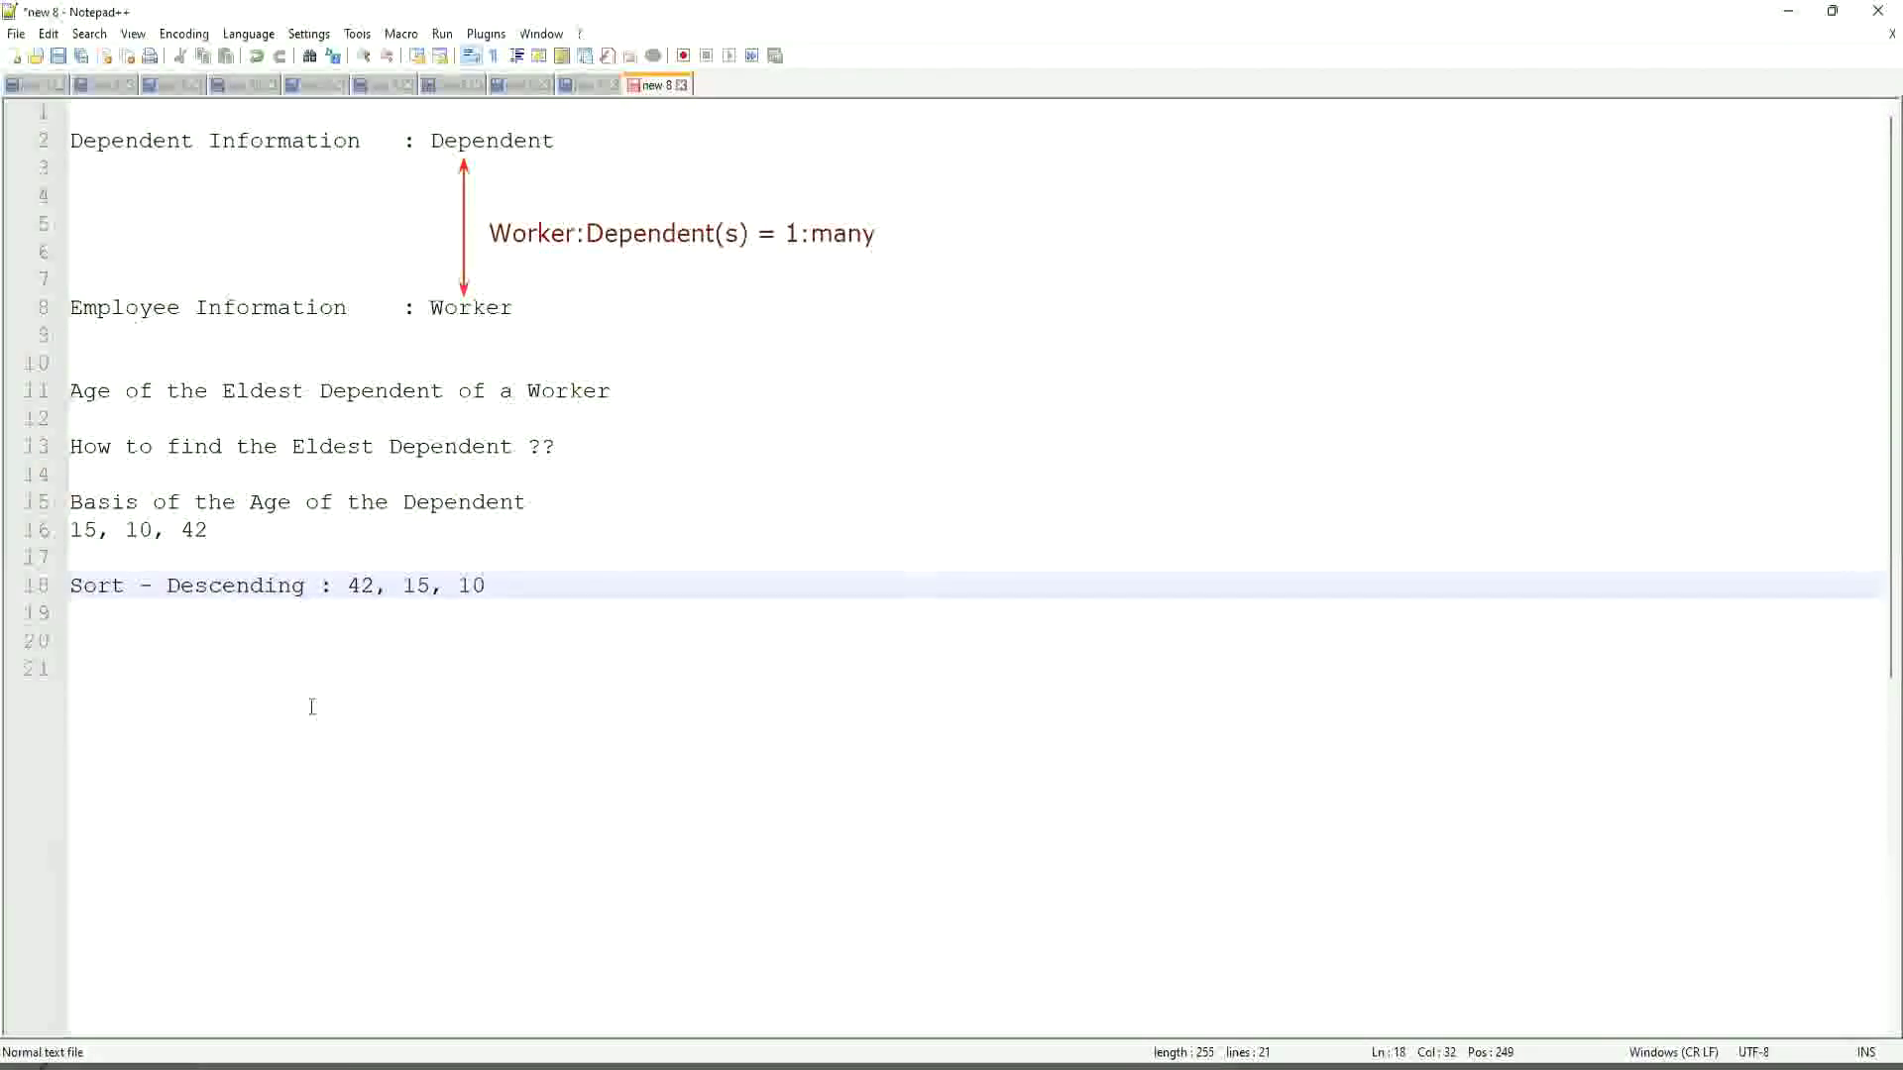
drag(348, 587, 383, 587)
click(348, 586)
drag(349, 586, 375, 586)
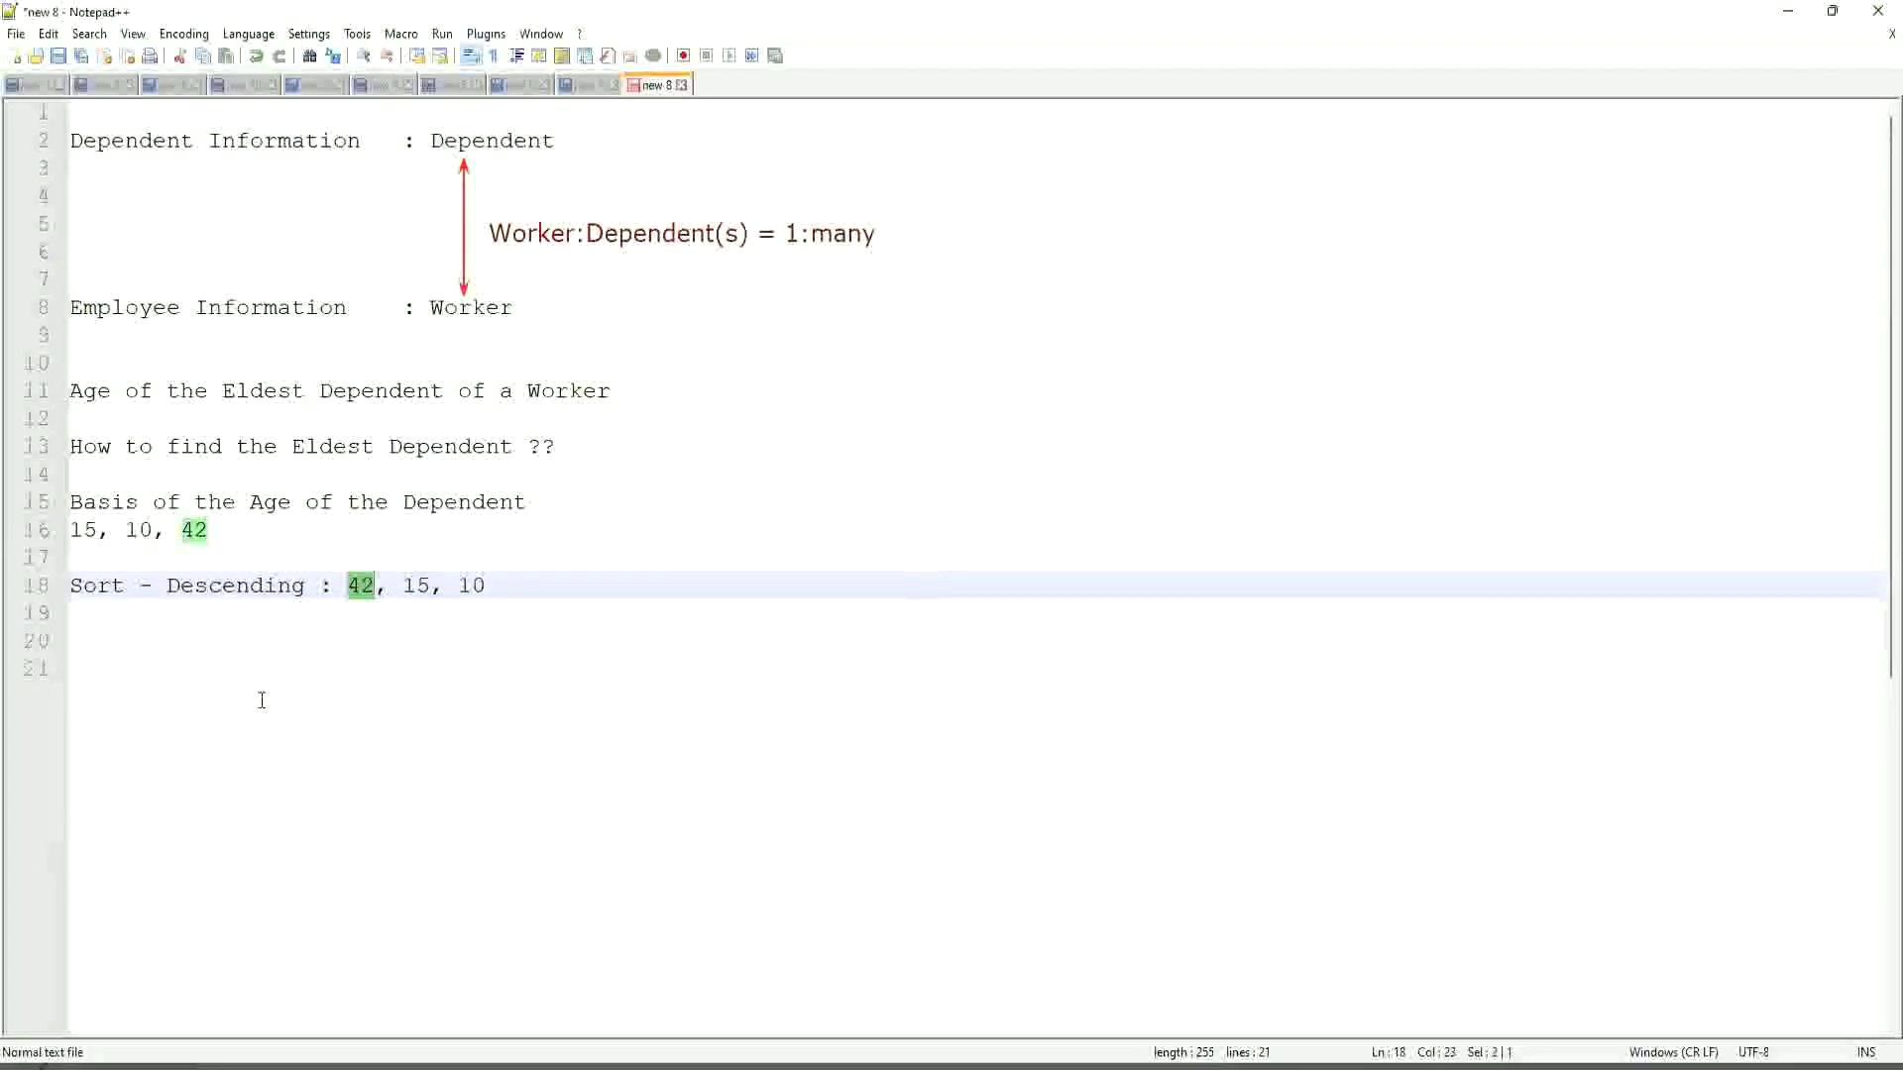
- Add the line 'Take the First One' below the sort line
click(583, 583)
key(Return)
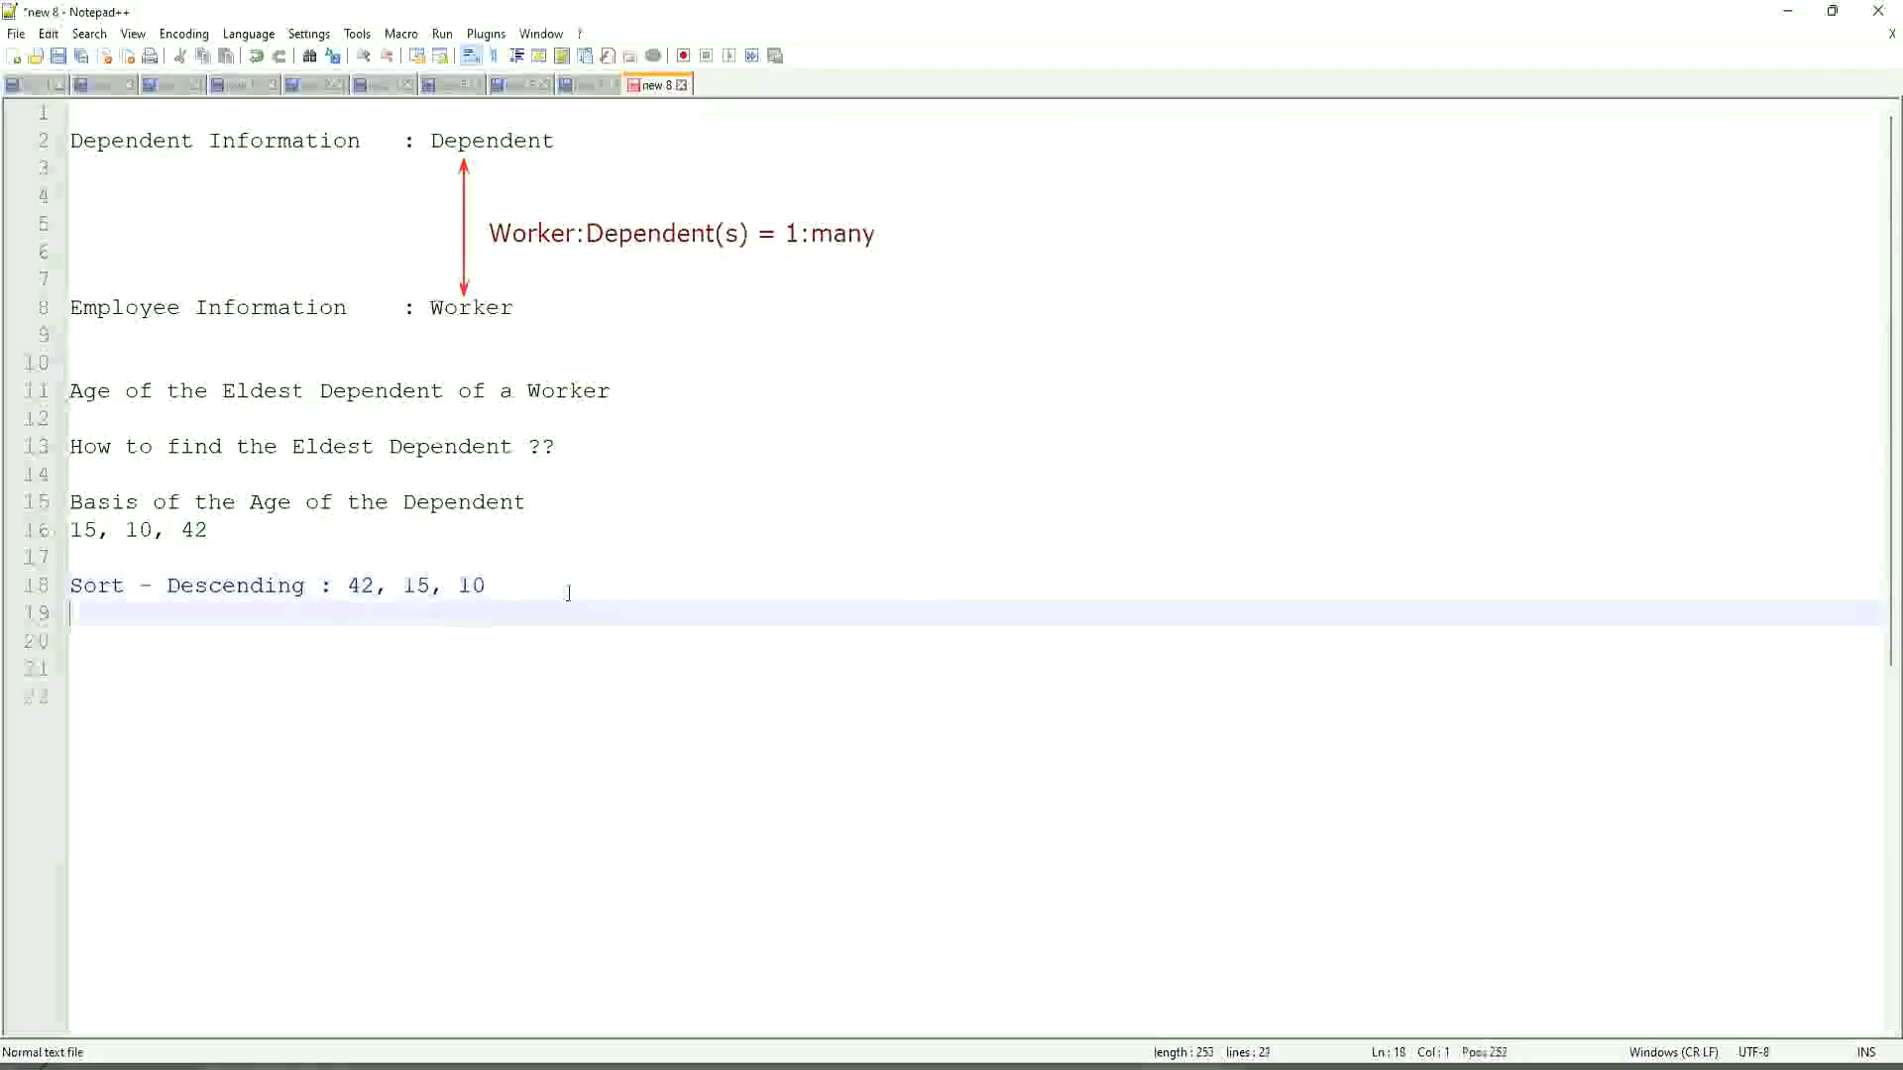
text(Take the First One)
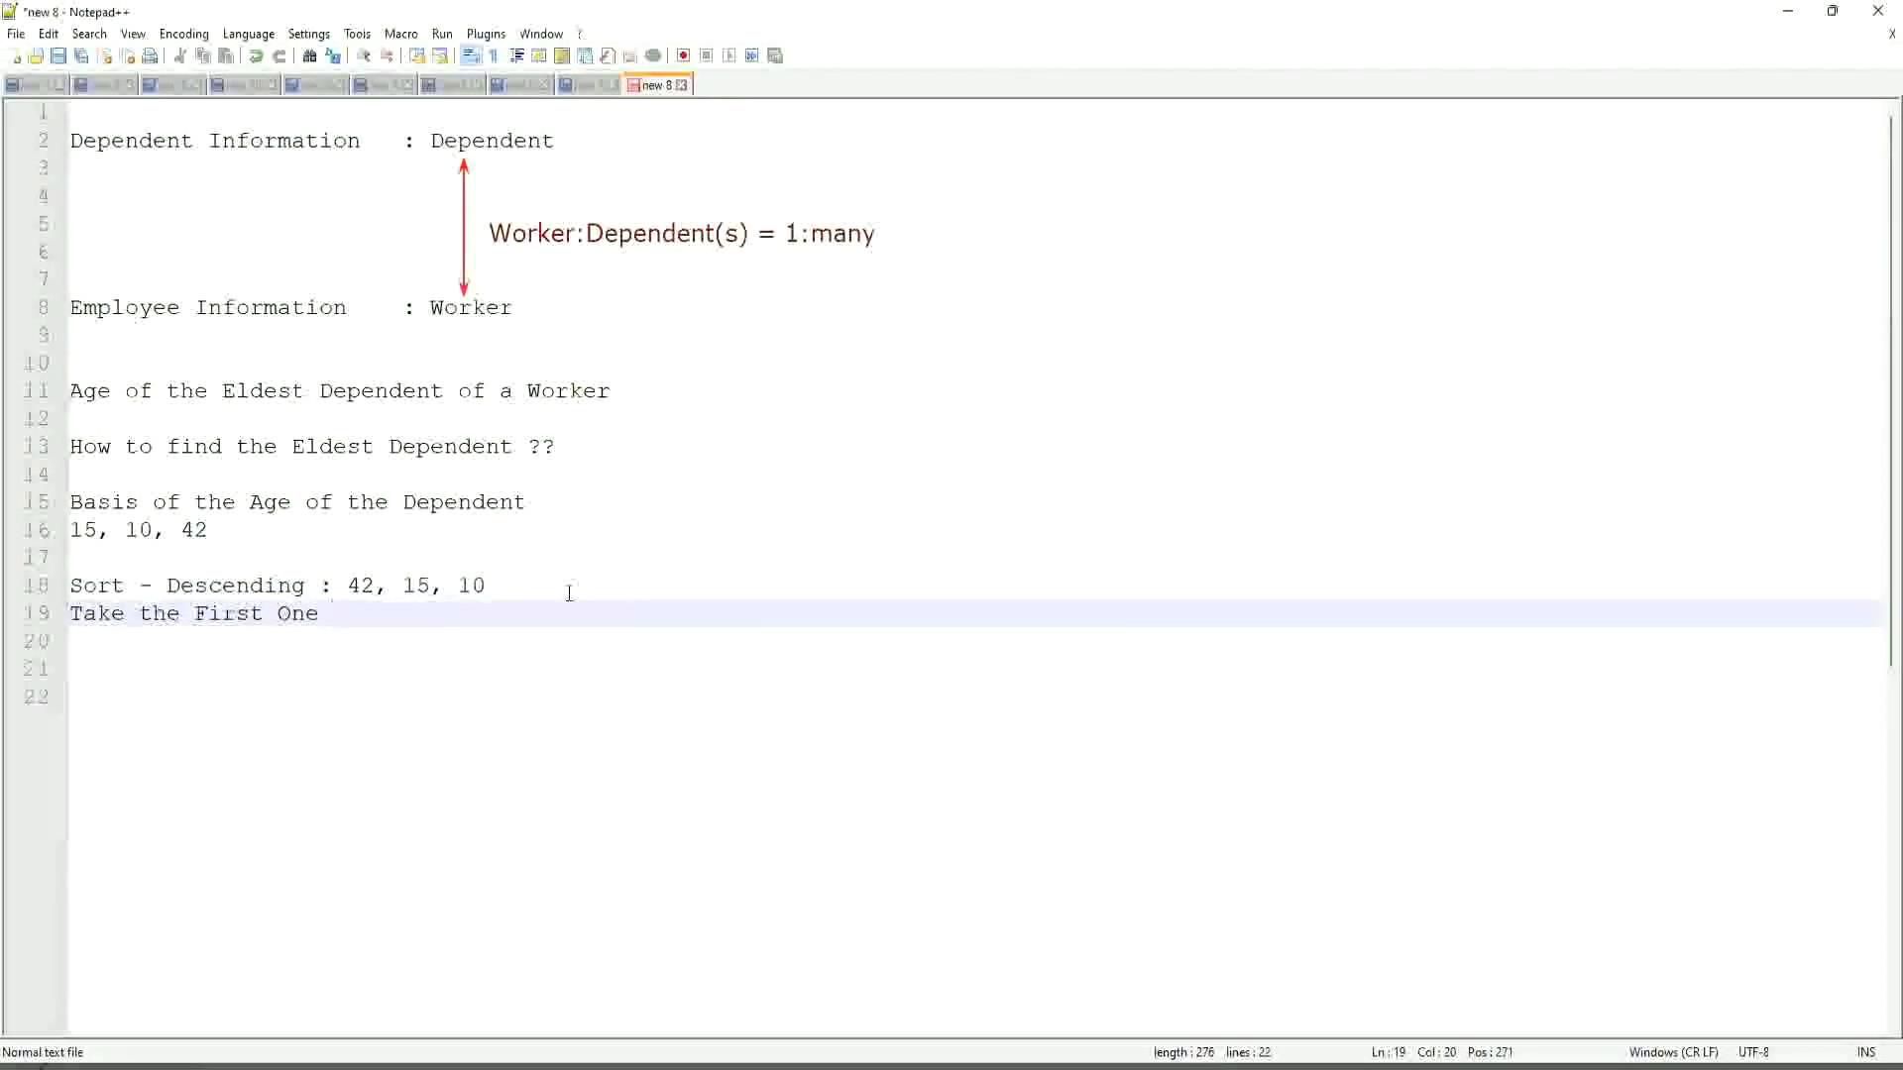
key(Down)
key(Return)
key(Return)
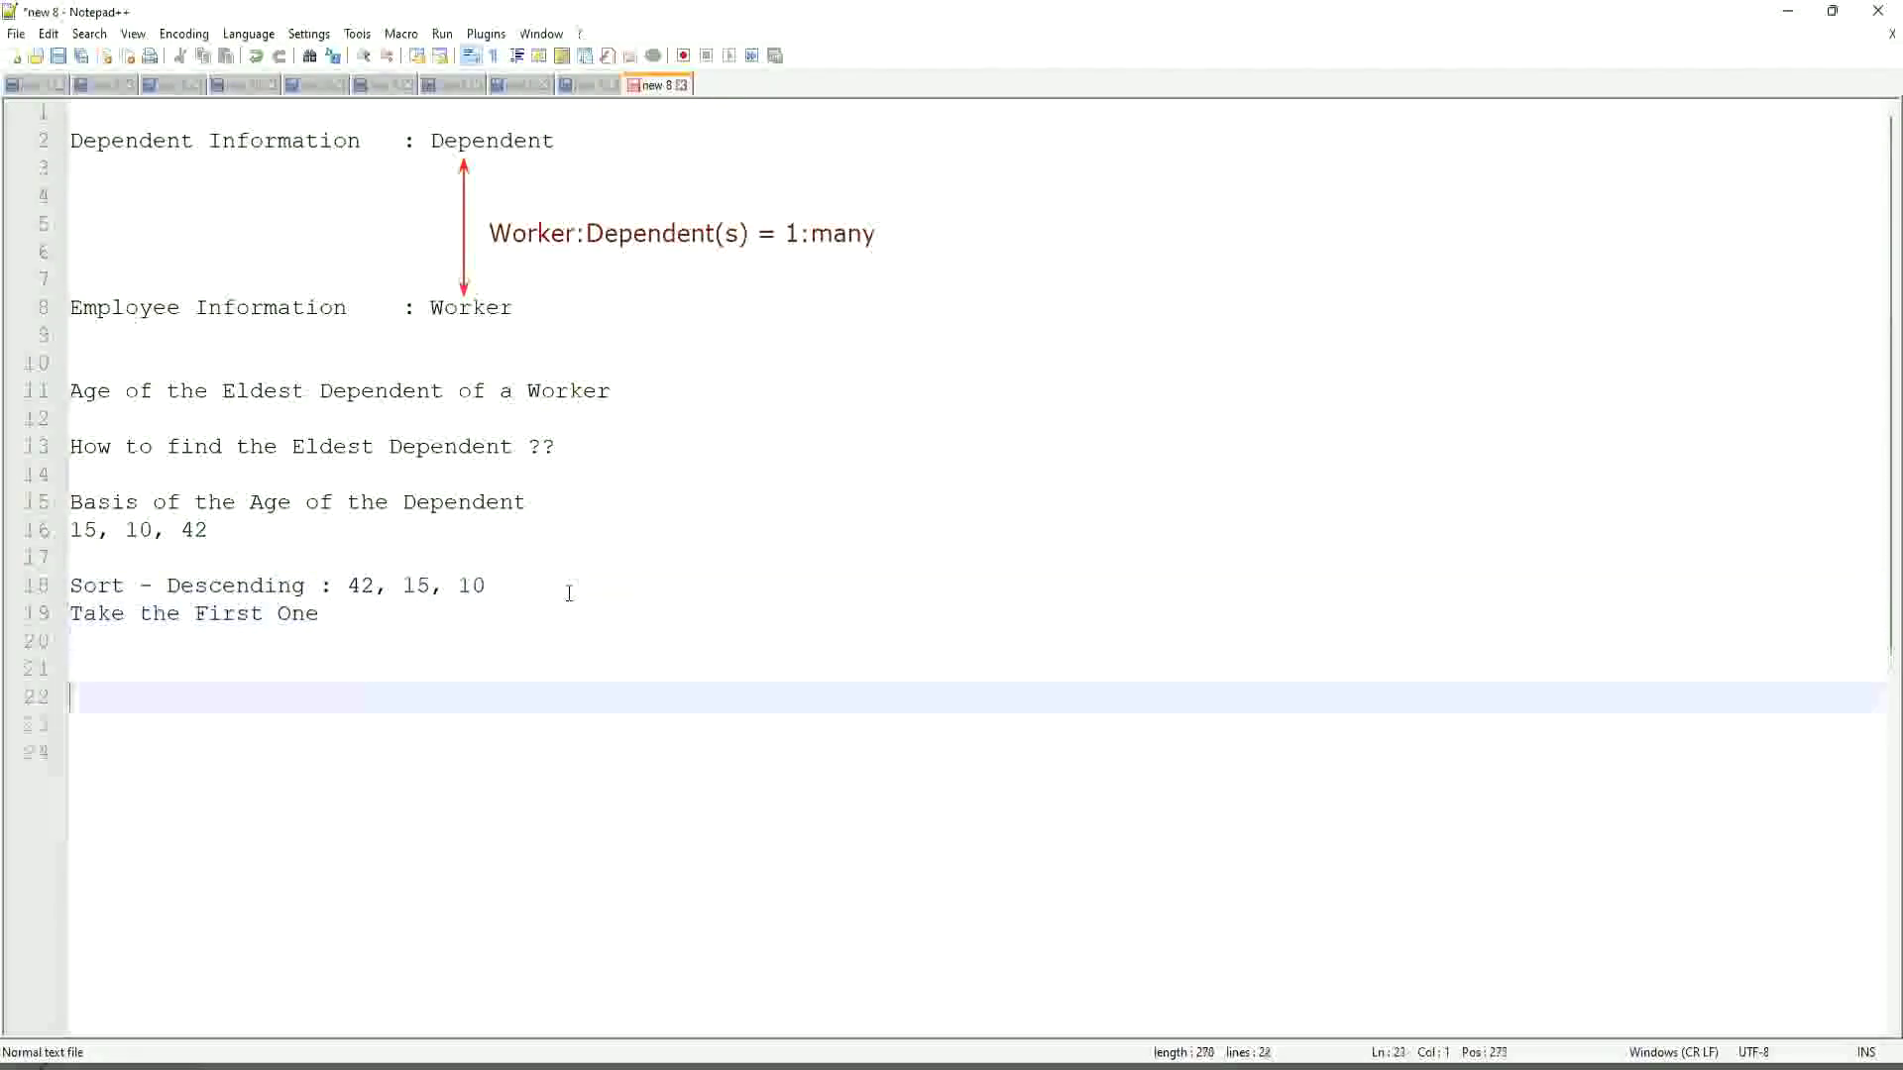
text(Eledest)
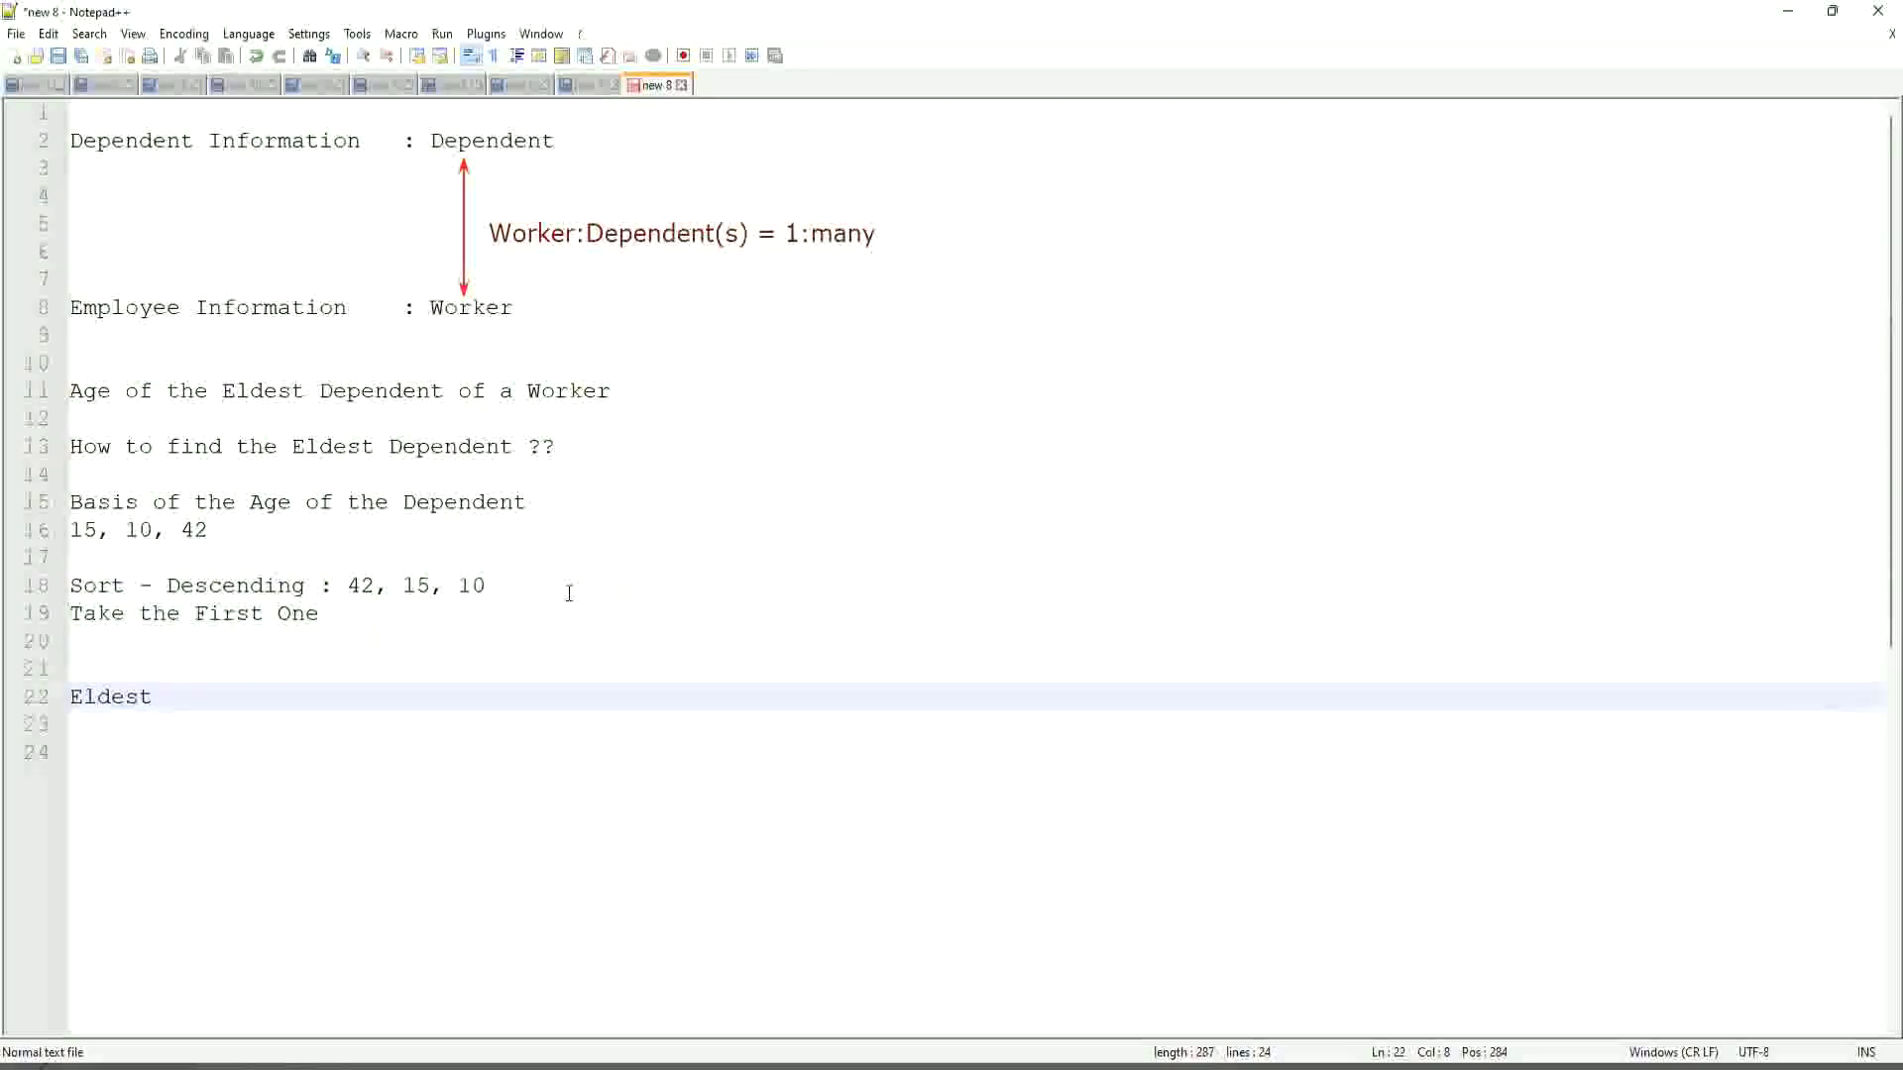
click(238, 529)
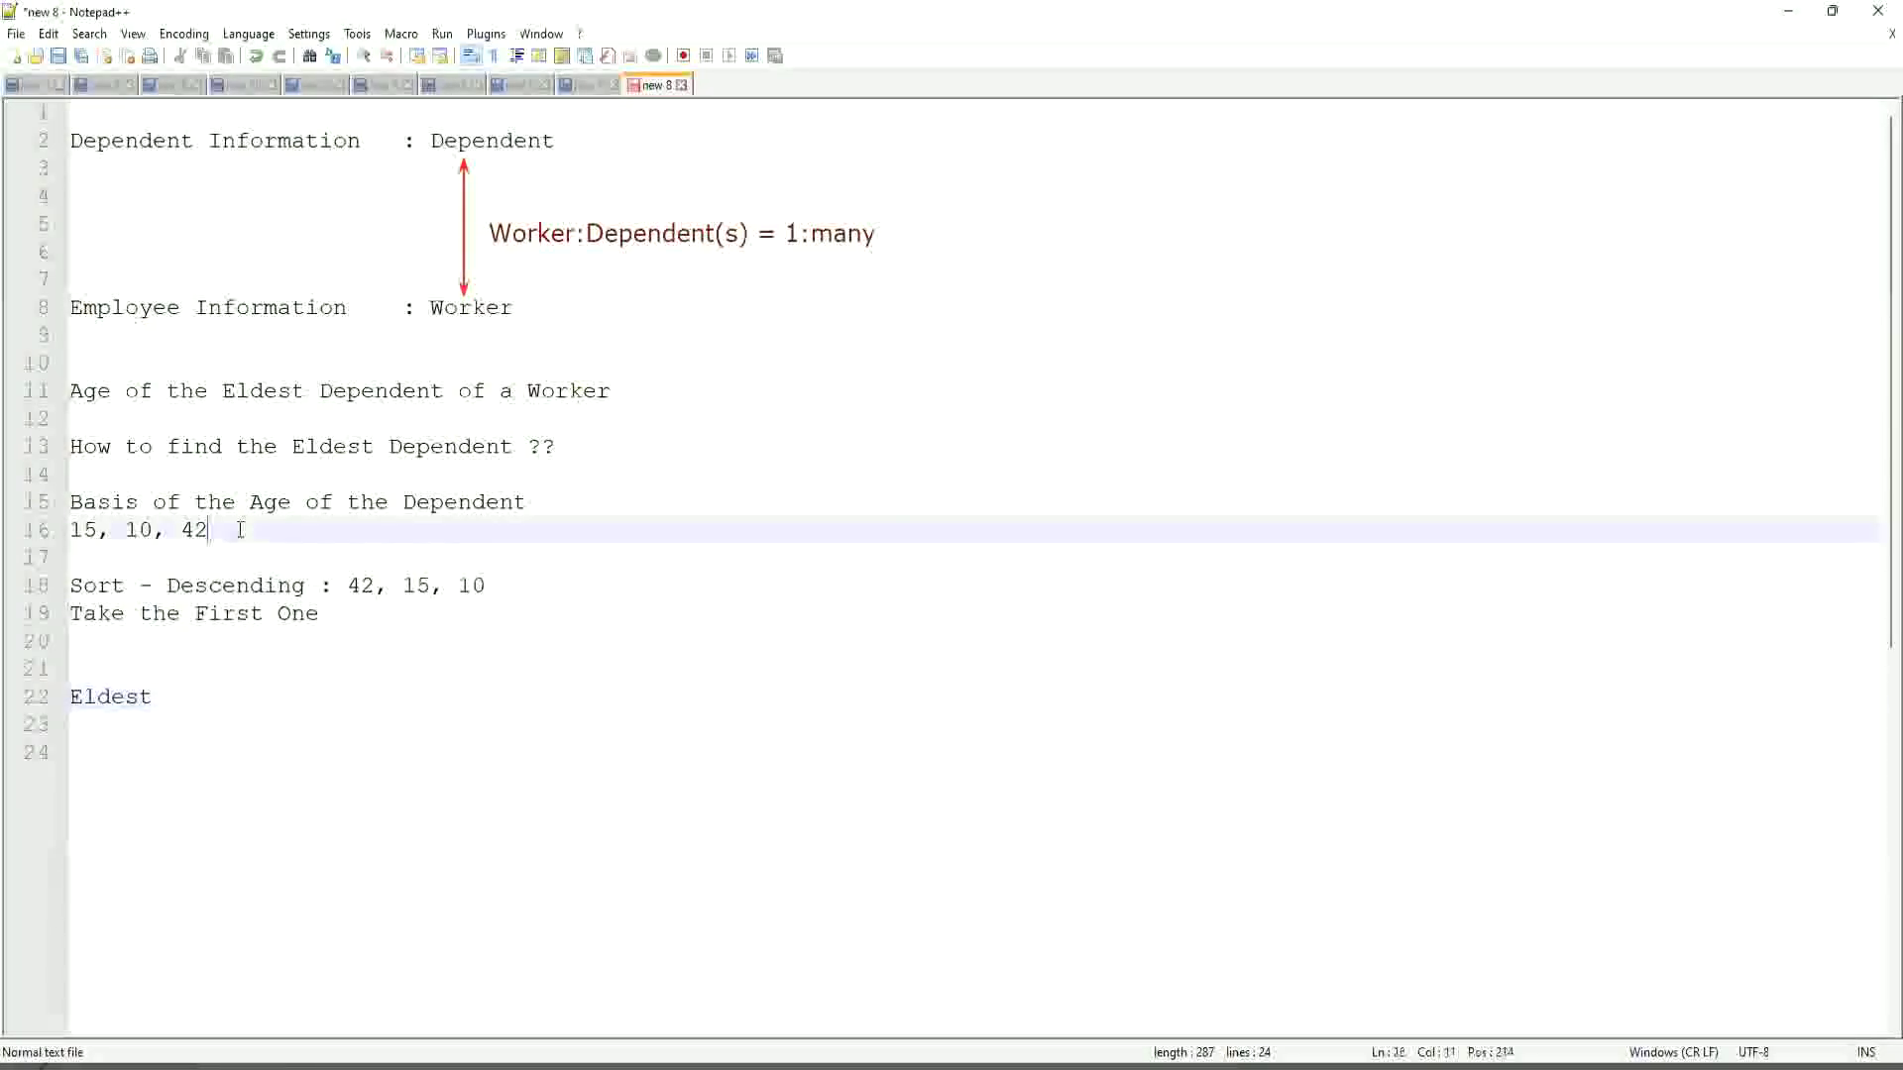
key(Return)
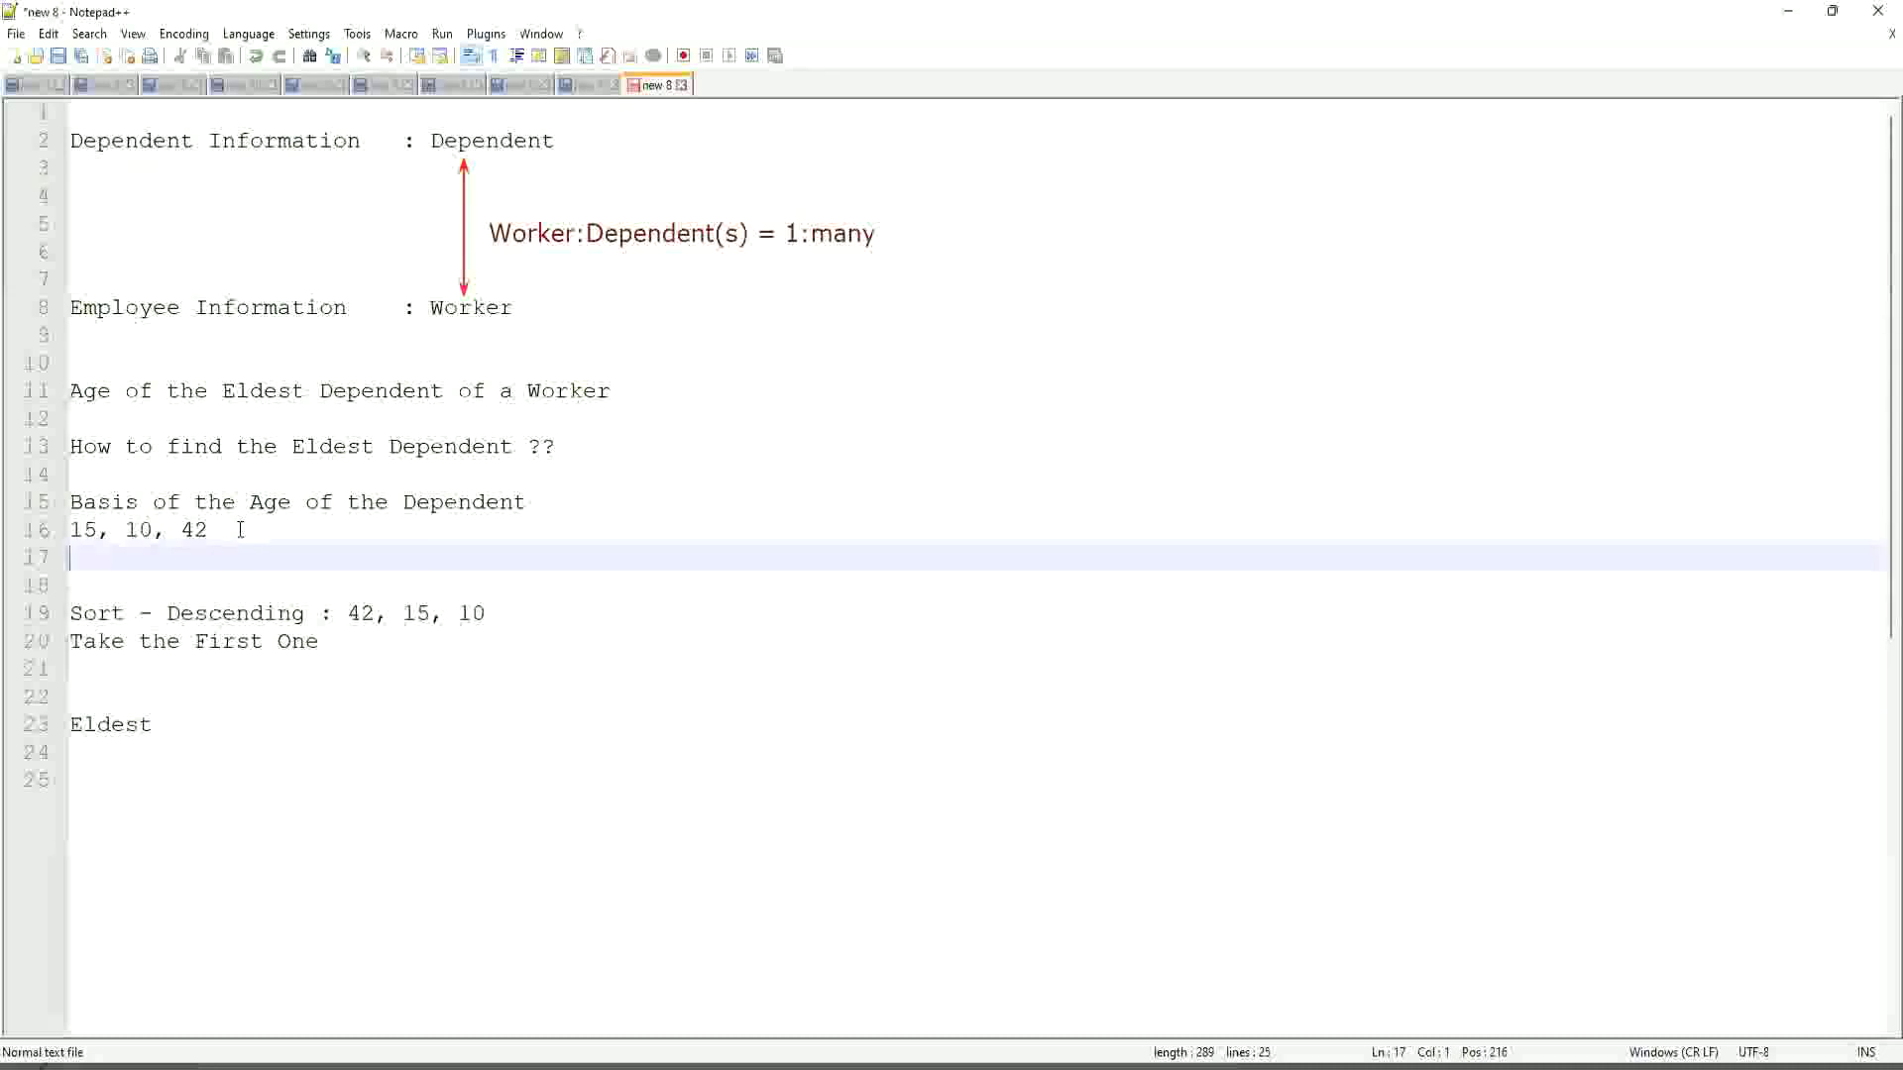
text(35)
drag(104, 557, 72, 581)
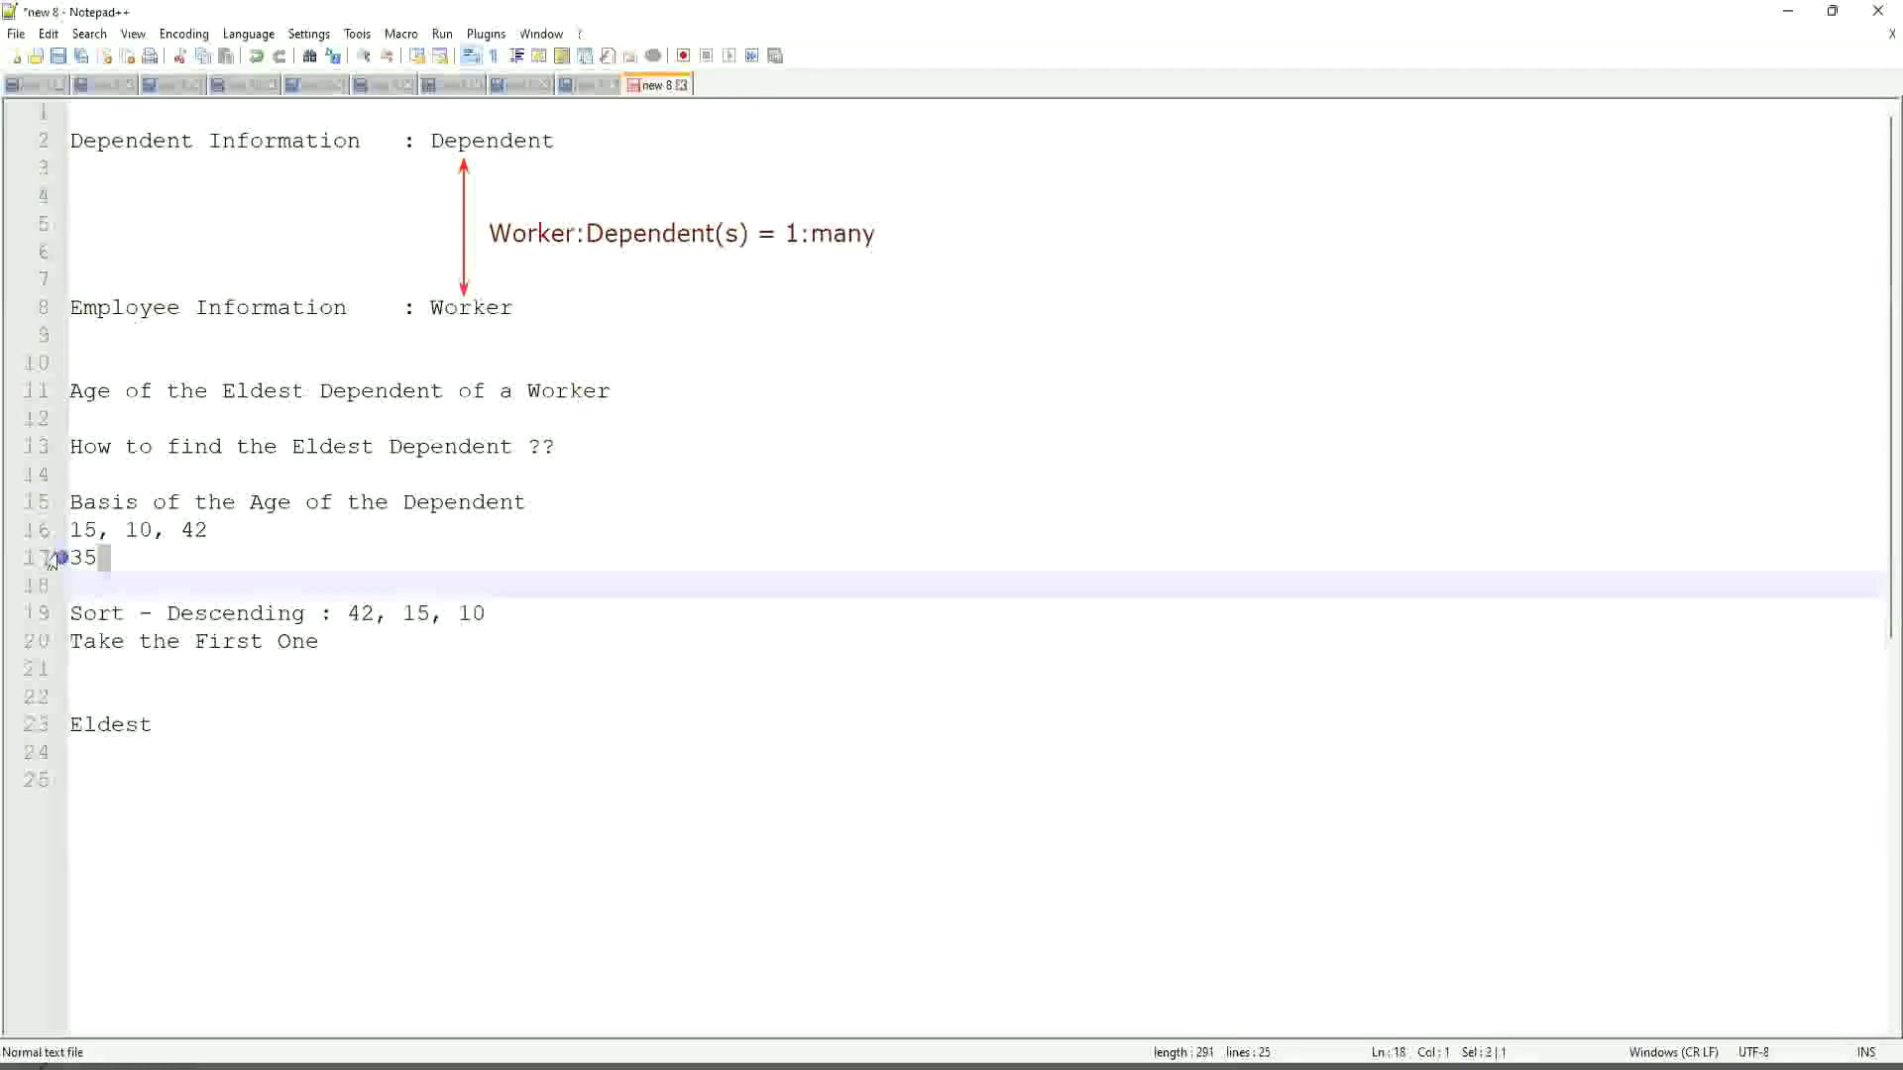
click(144, 557)
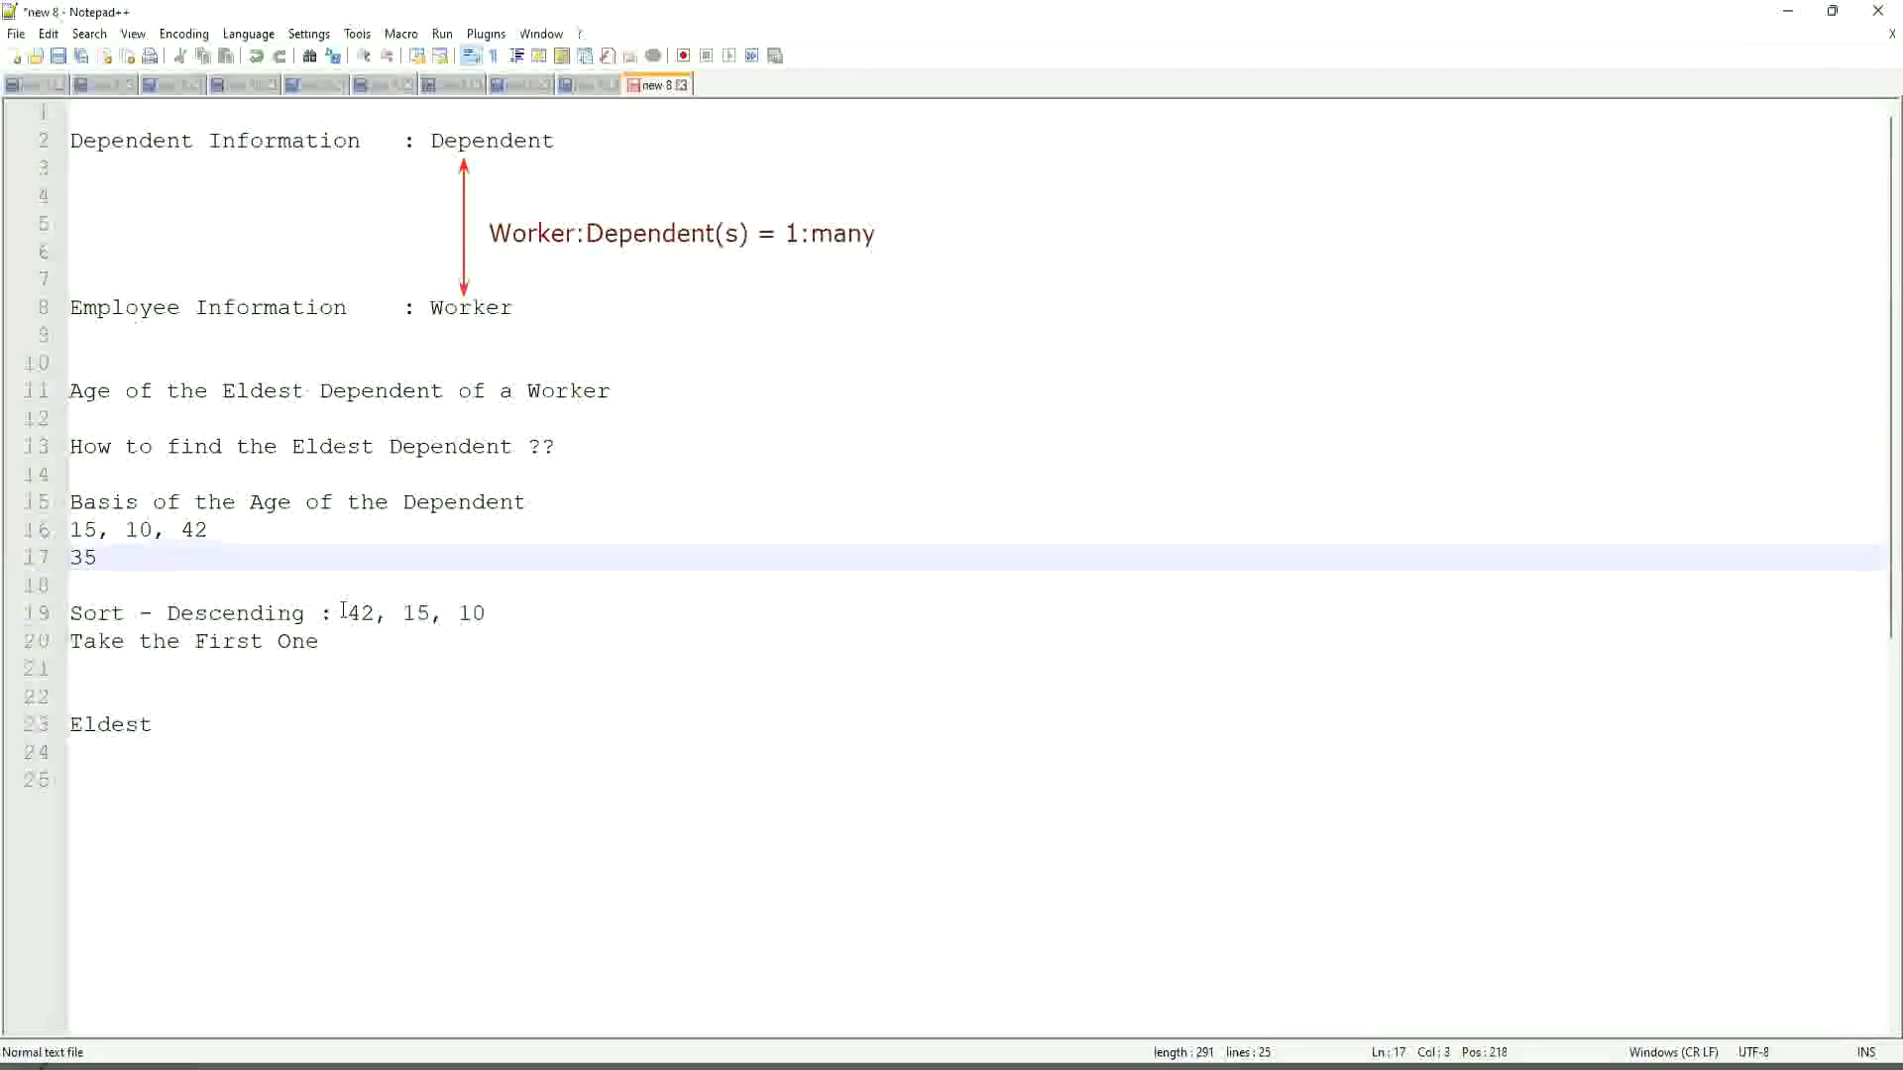
click(512, 612)
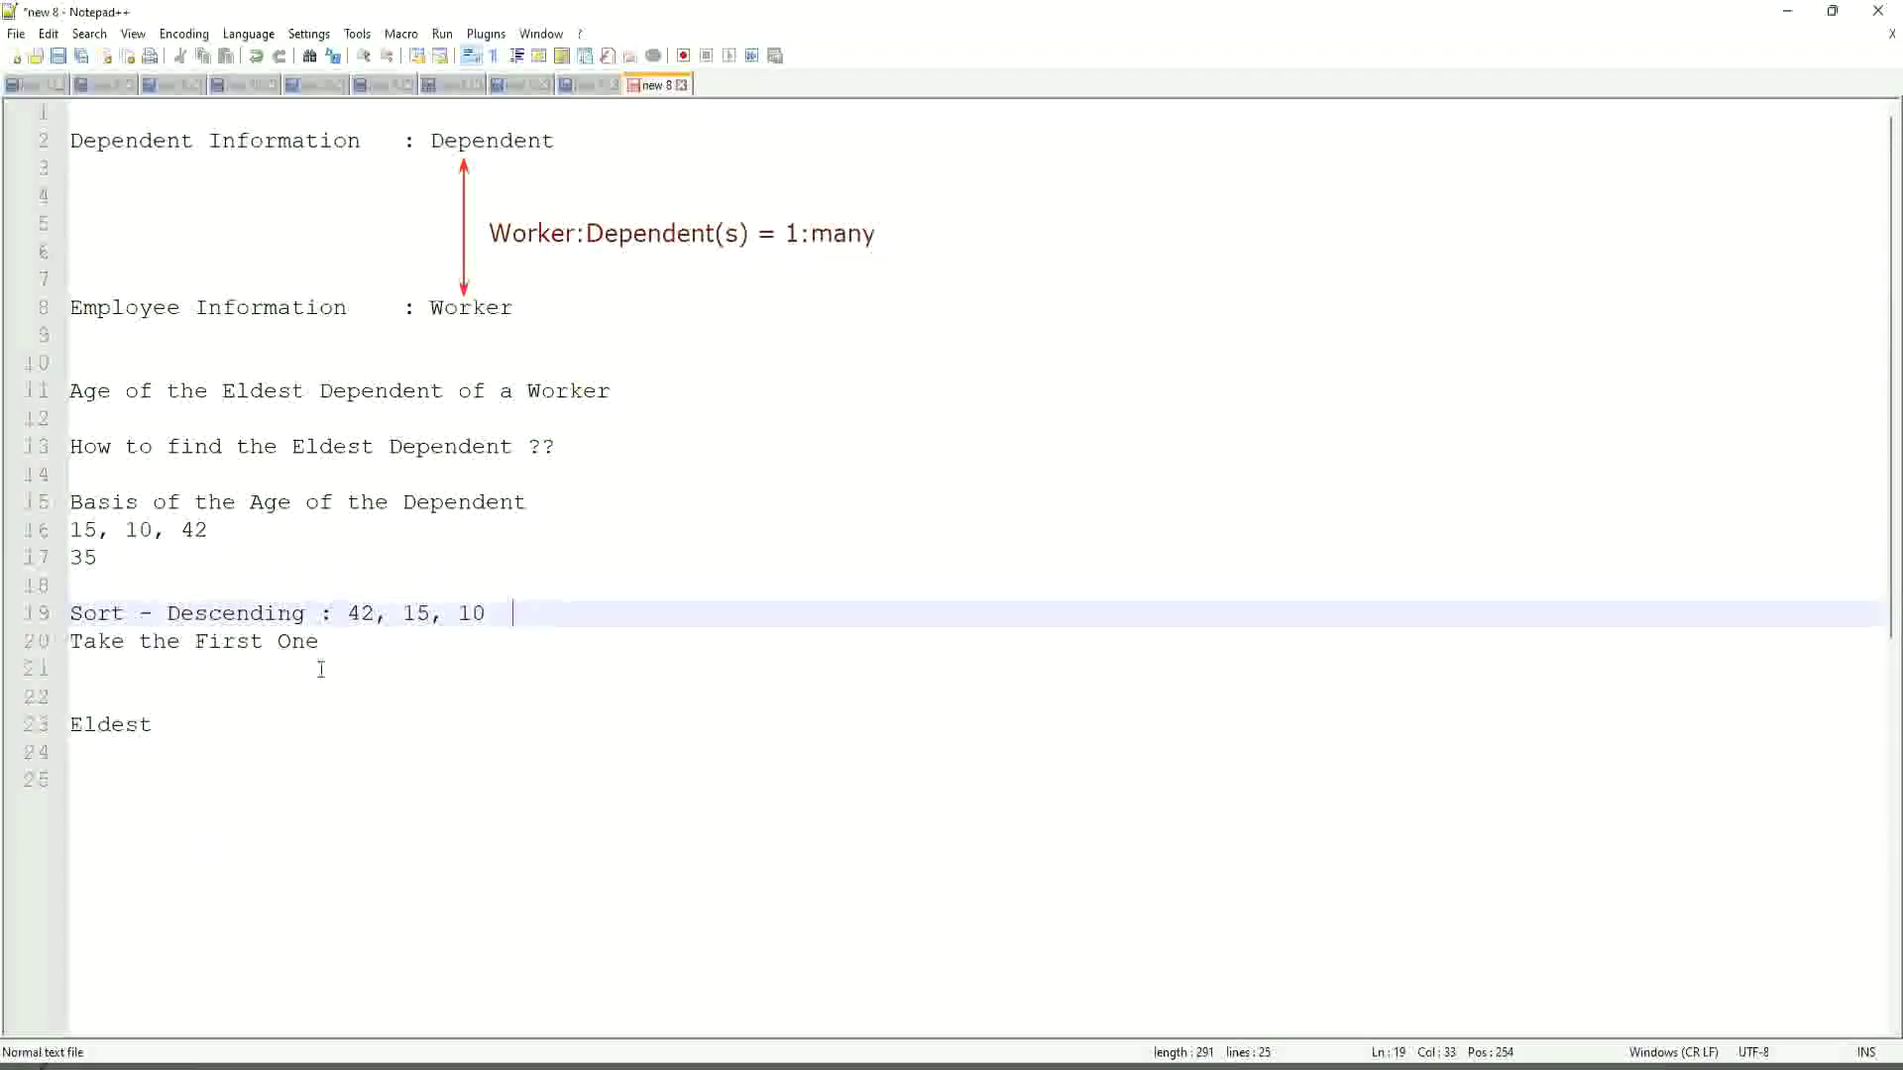
click(349, 640)
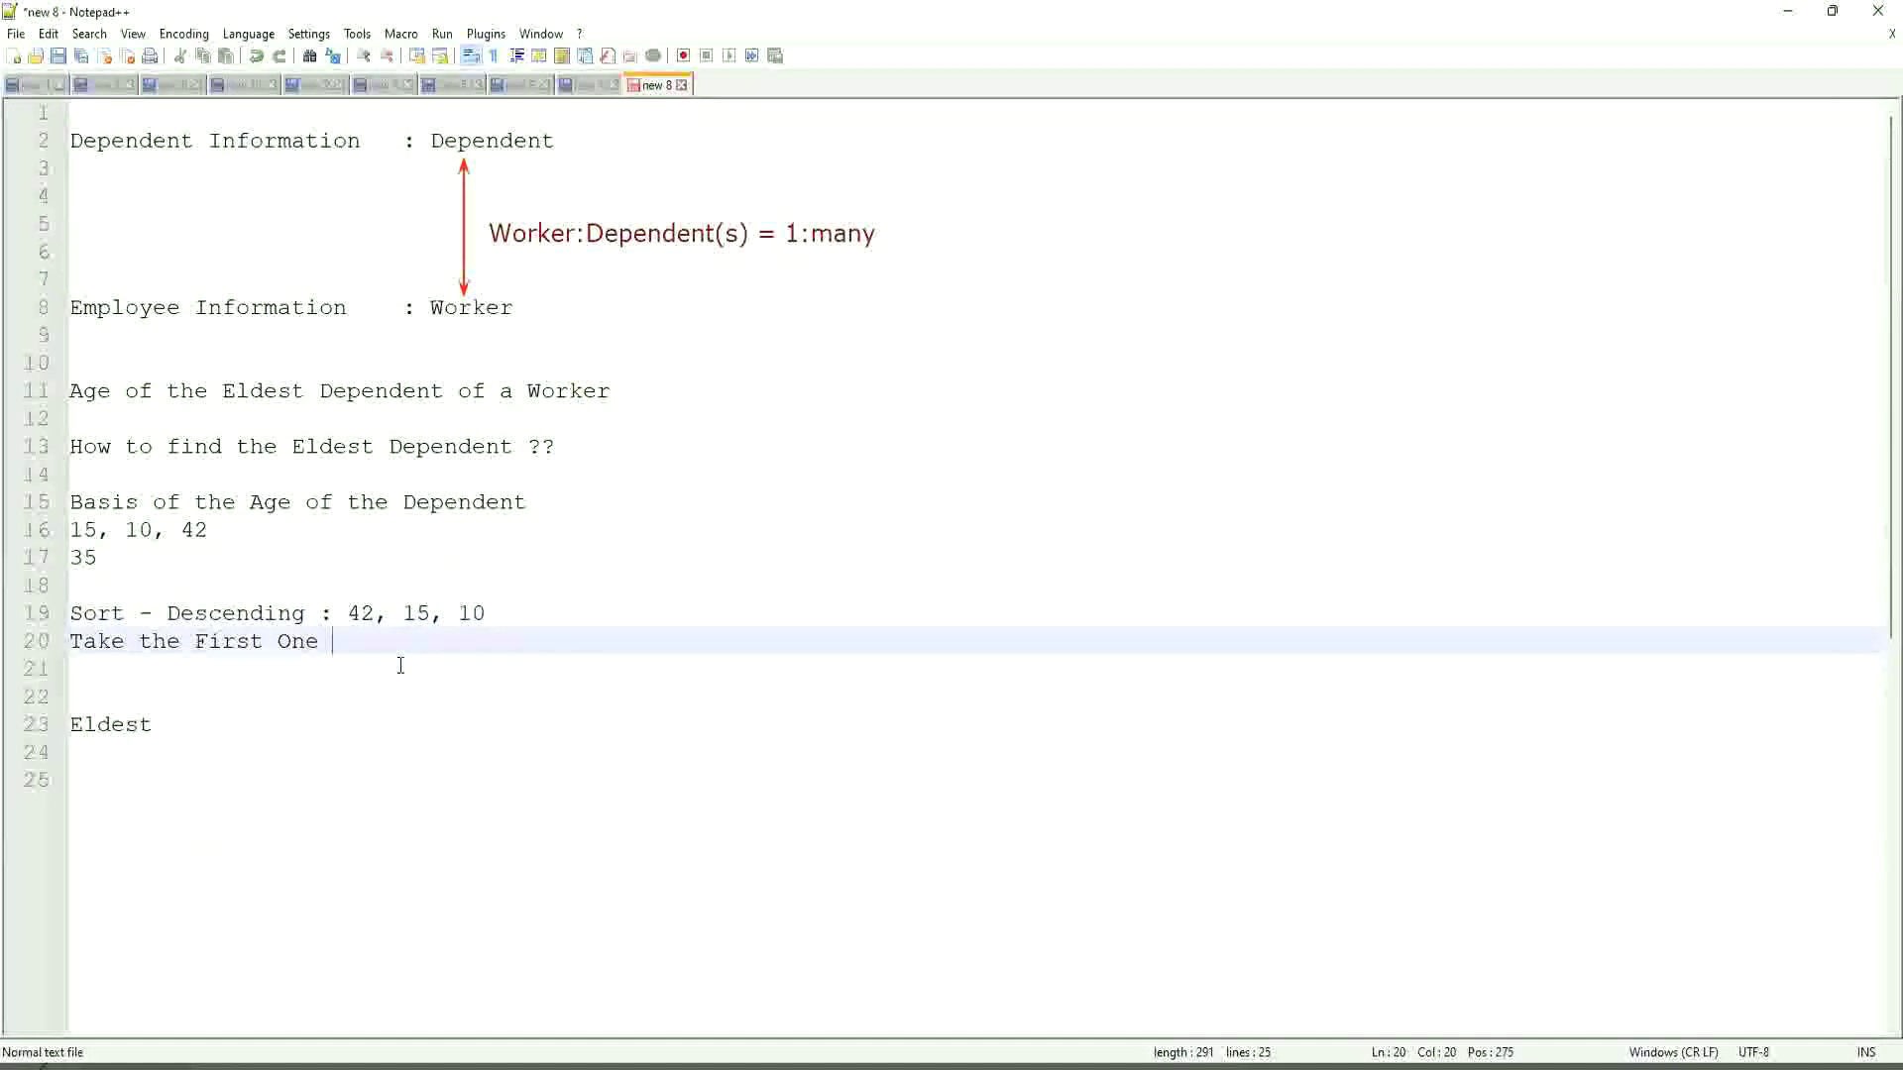
click(92, 724)
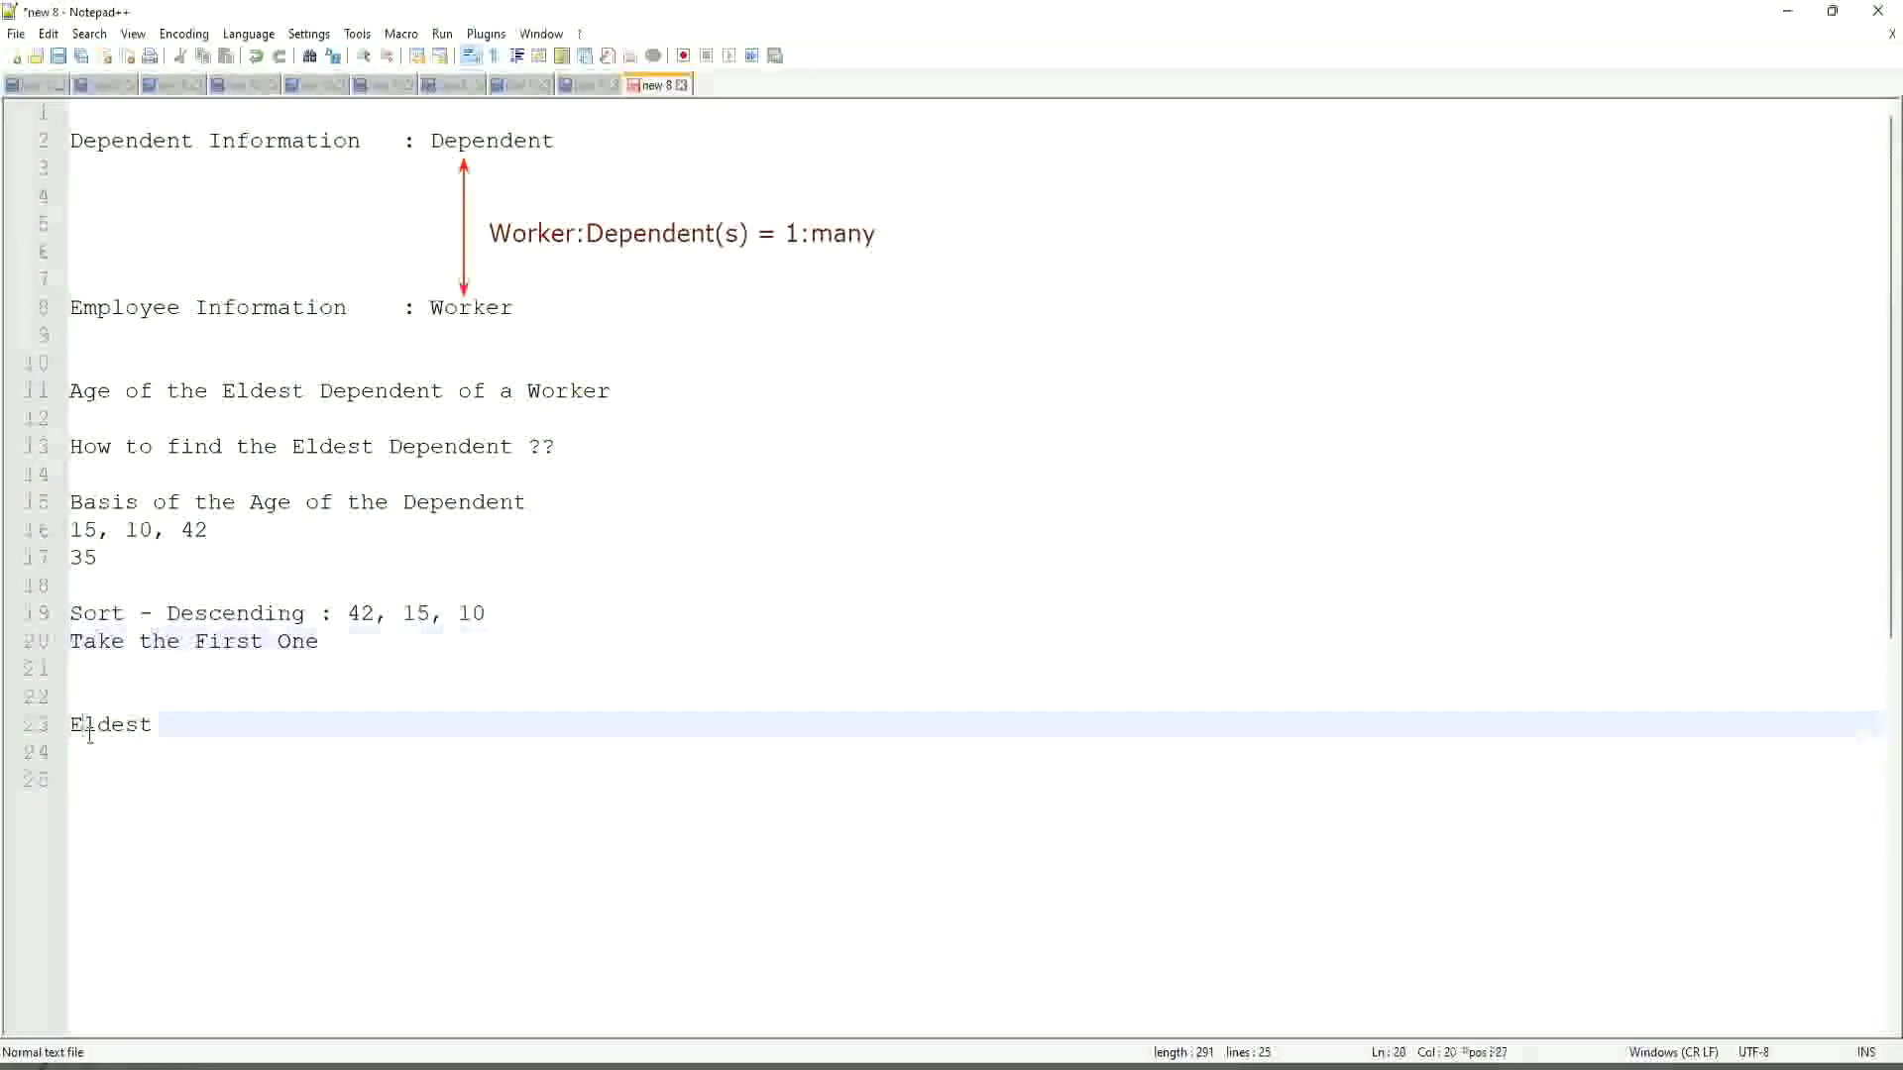
double_click(91, 728)
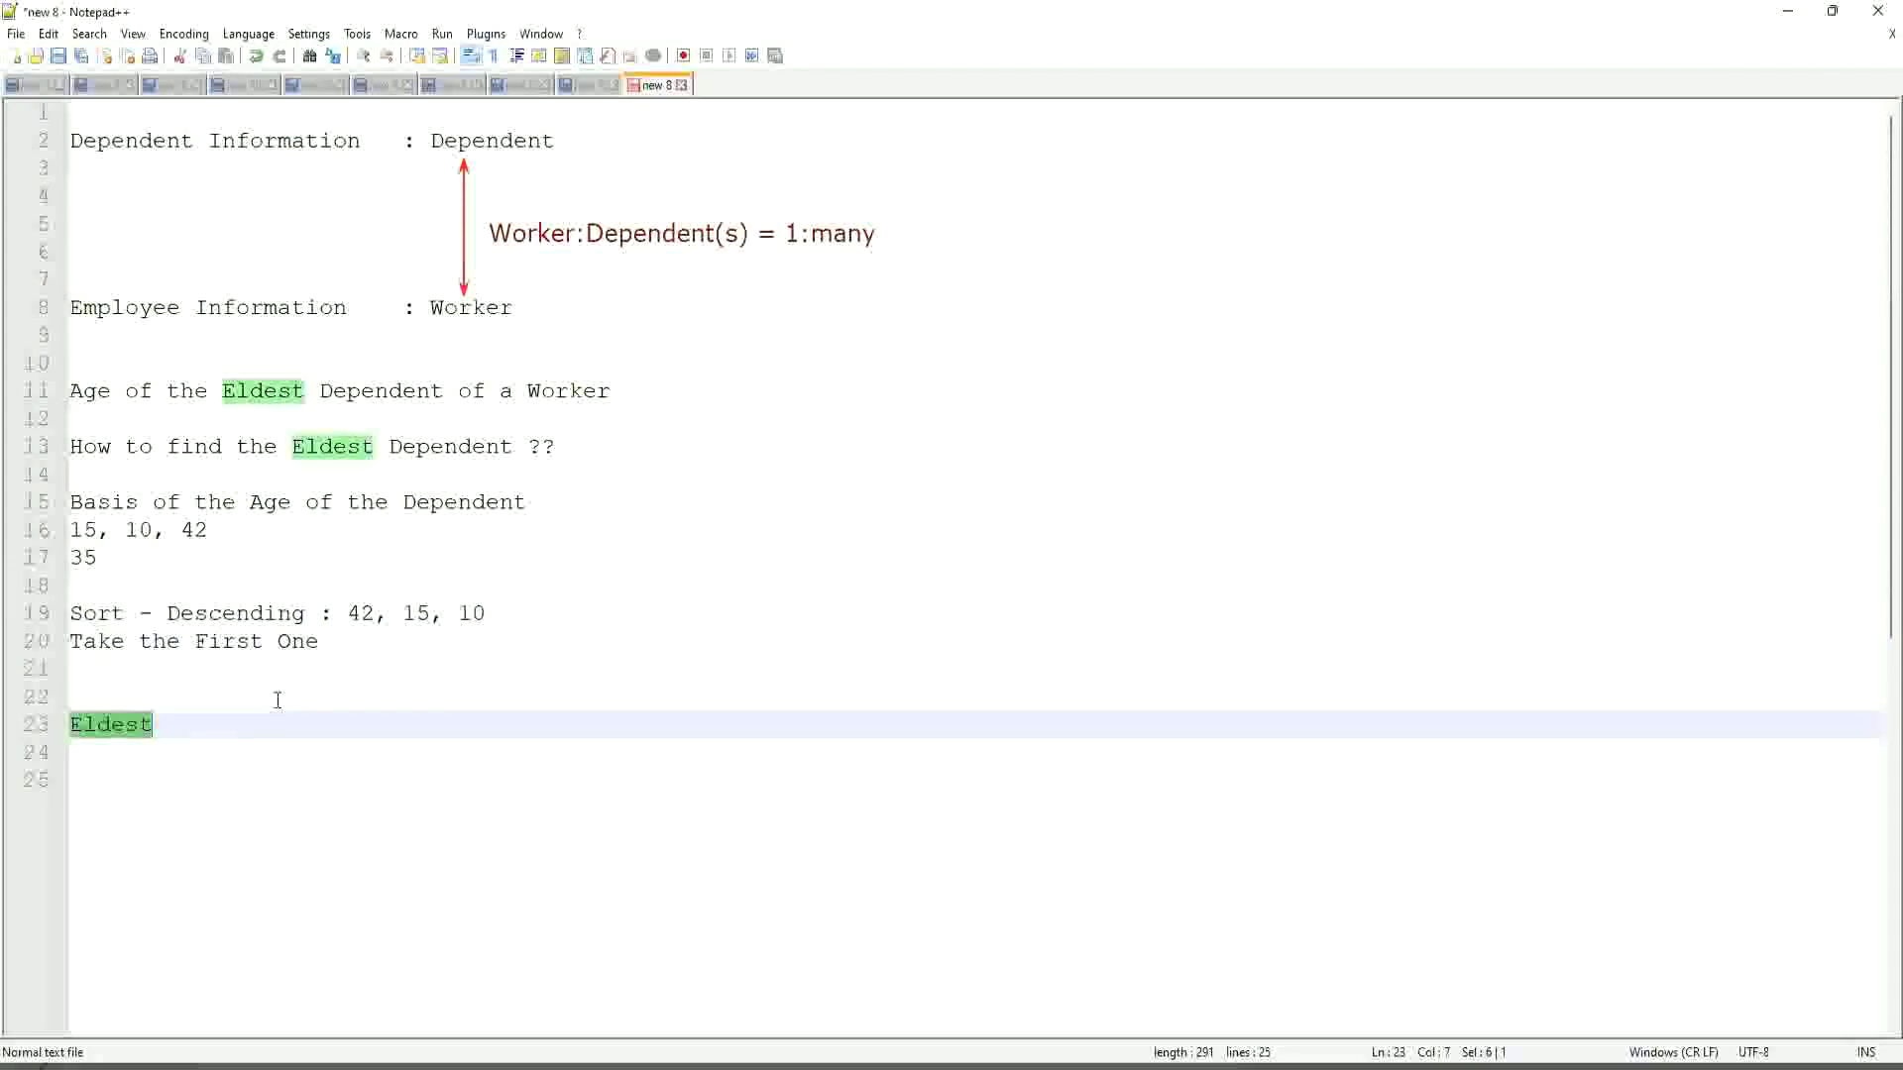
click(230, 531)
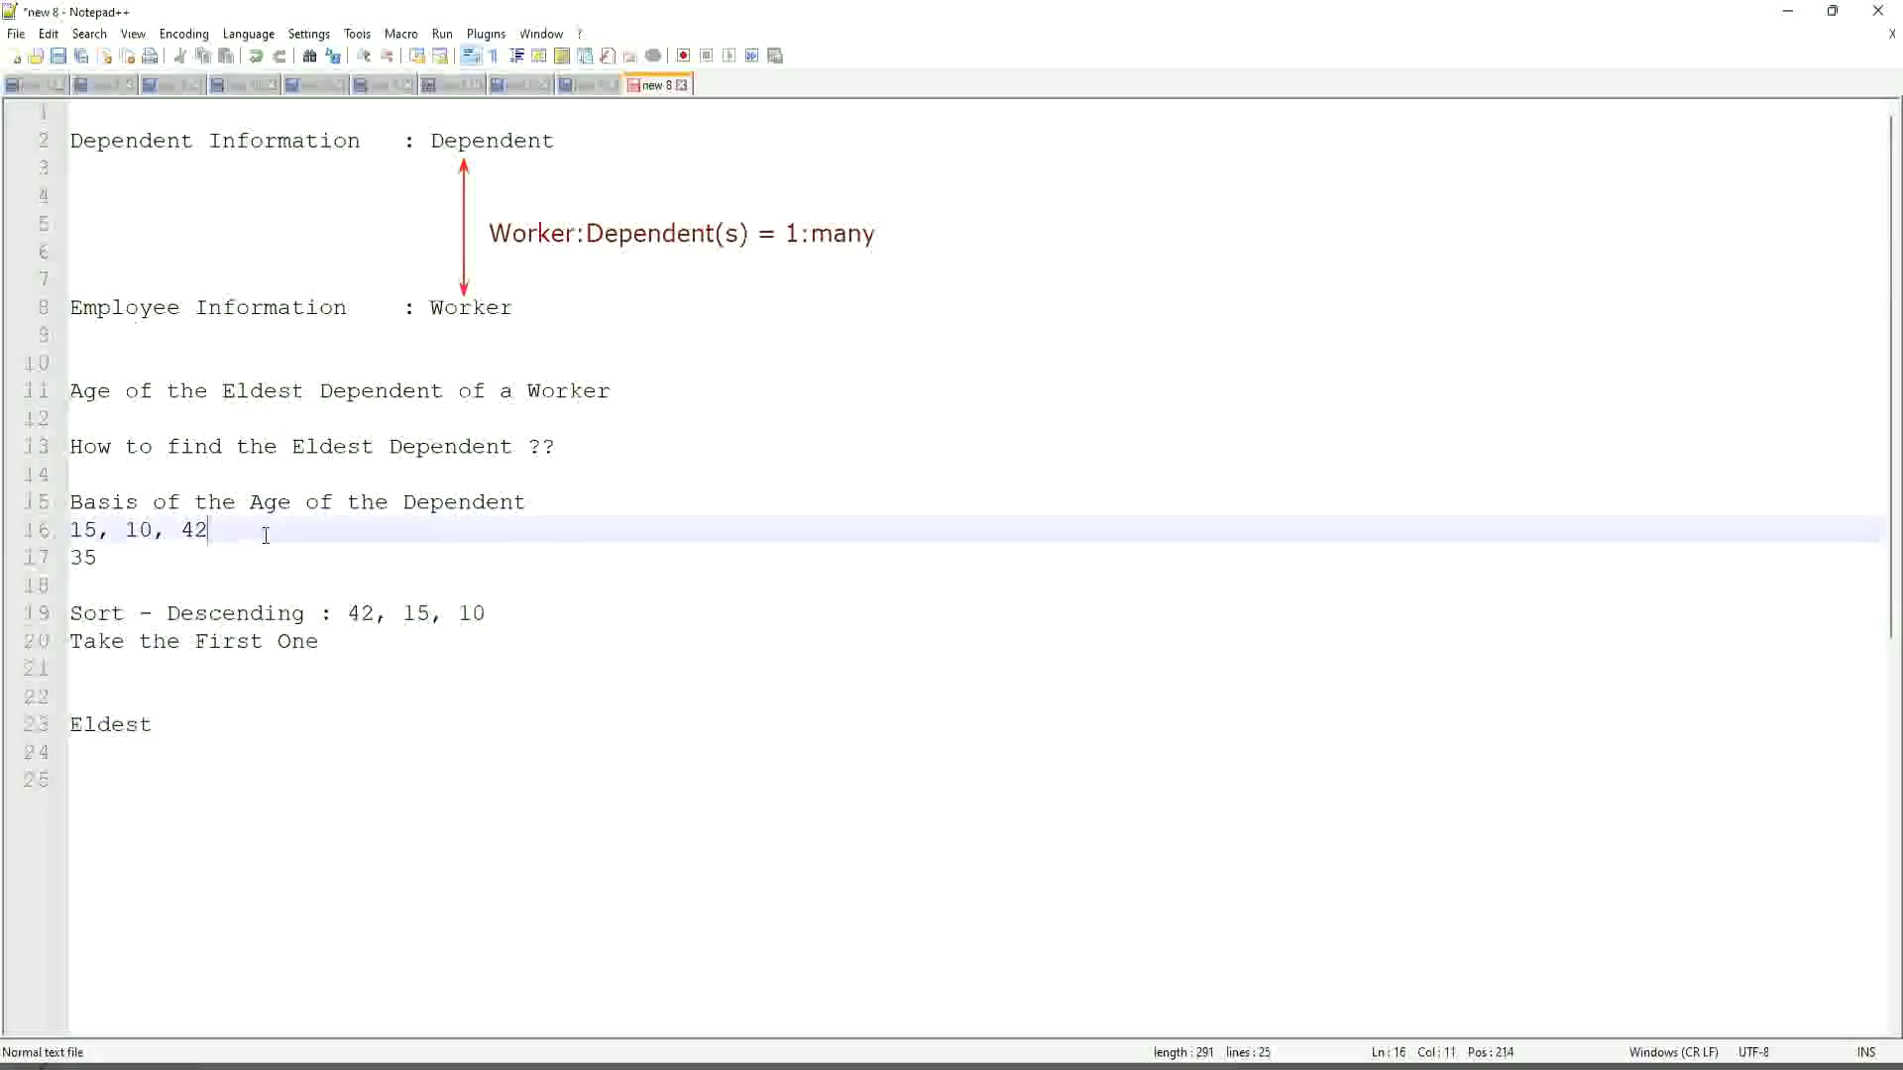
text(, 45)
text(,63)
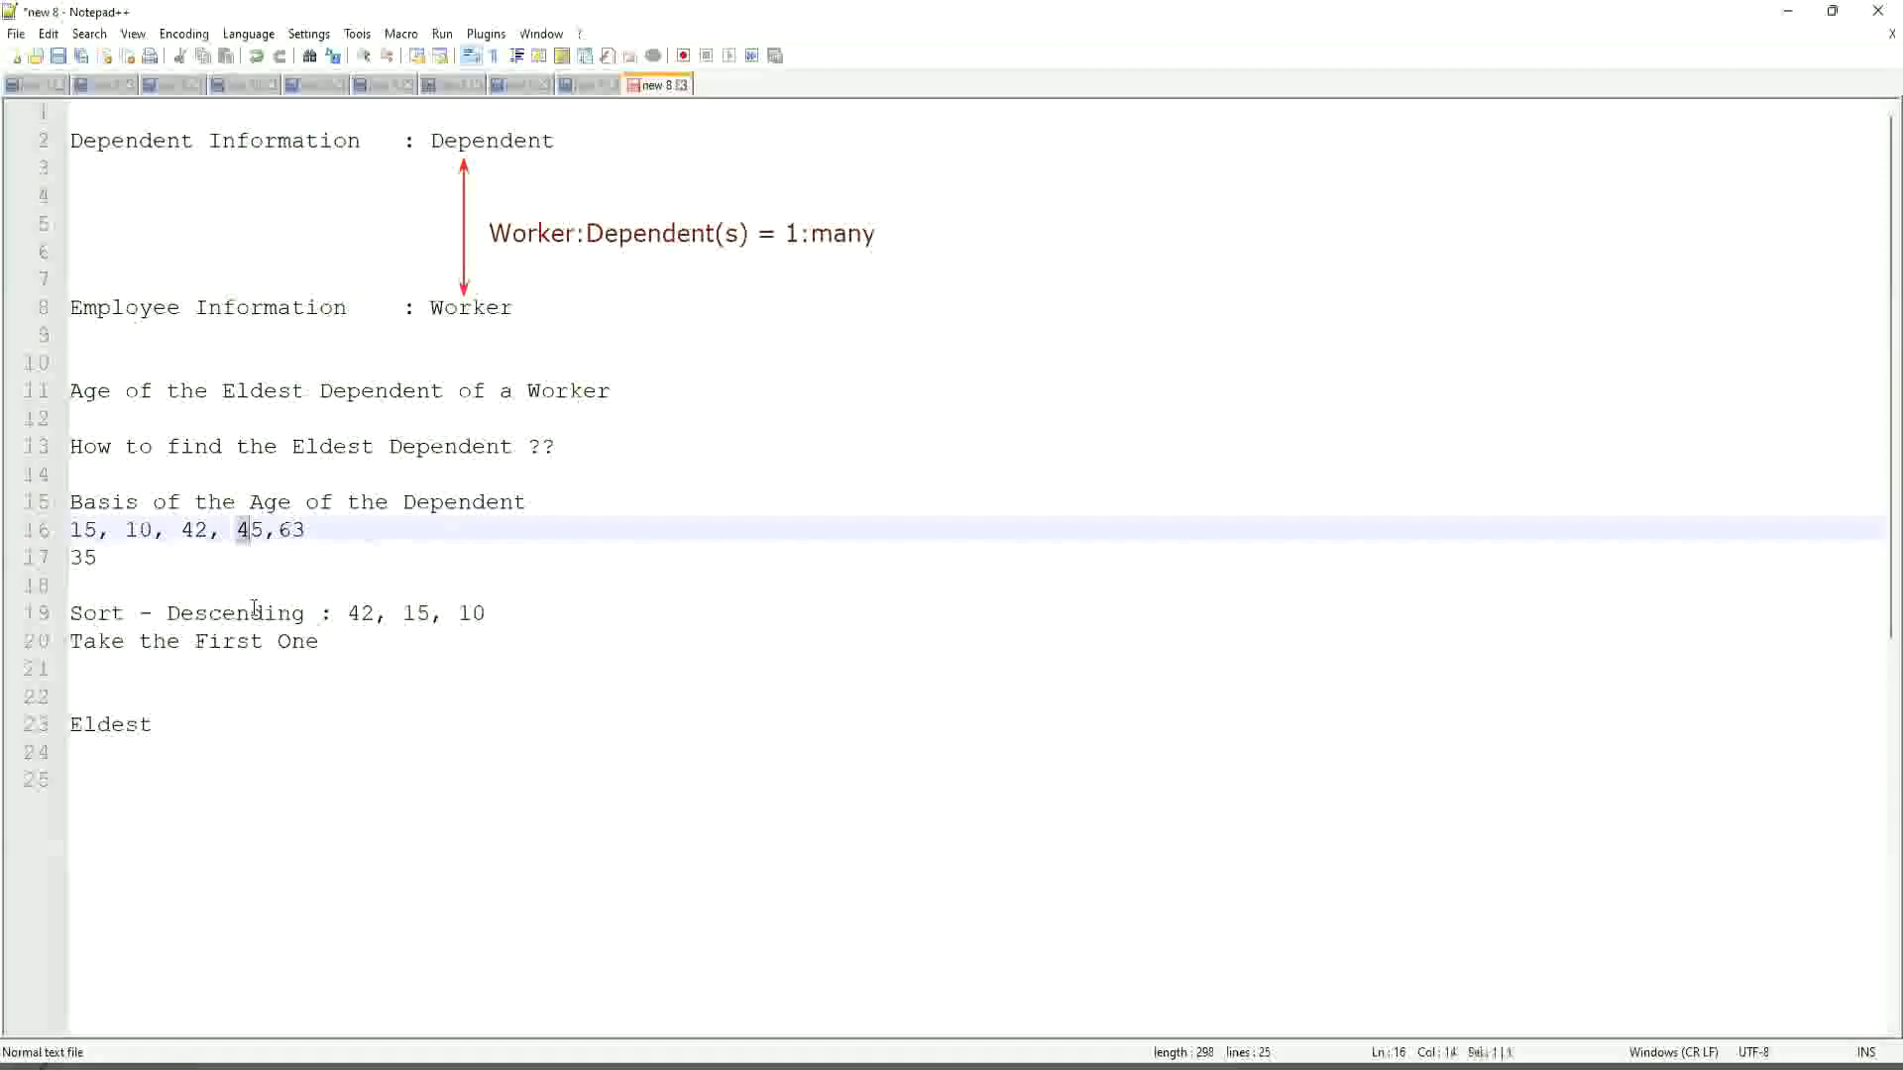
- Correct the appended 45 to 42, fix its spacing, and delete the trailing 63
key(shift+Right)
text(42)
key(Left)
key(Left)
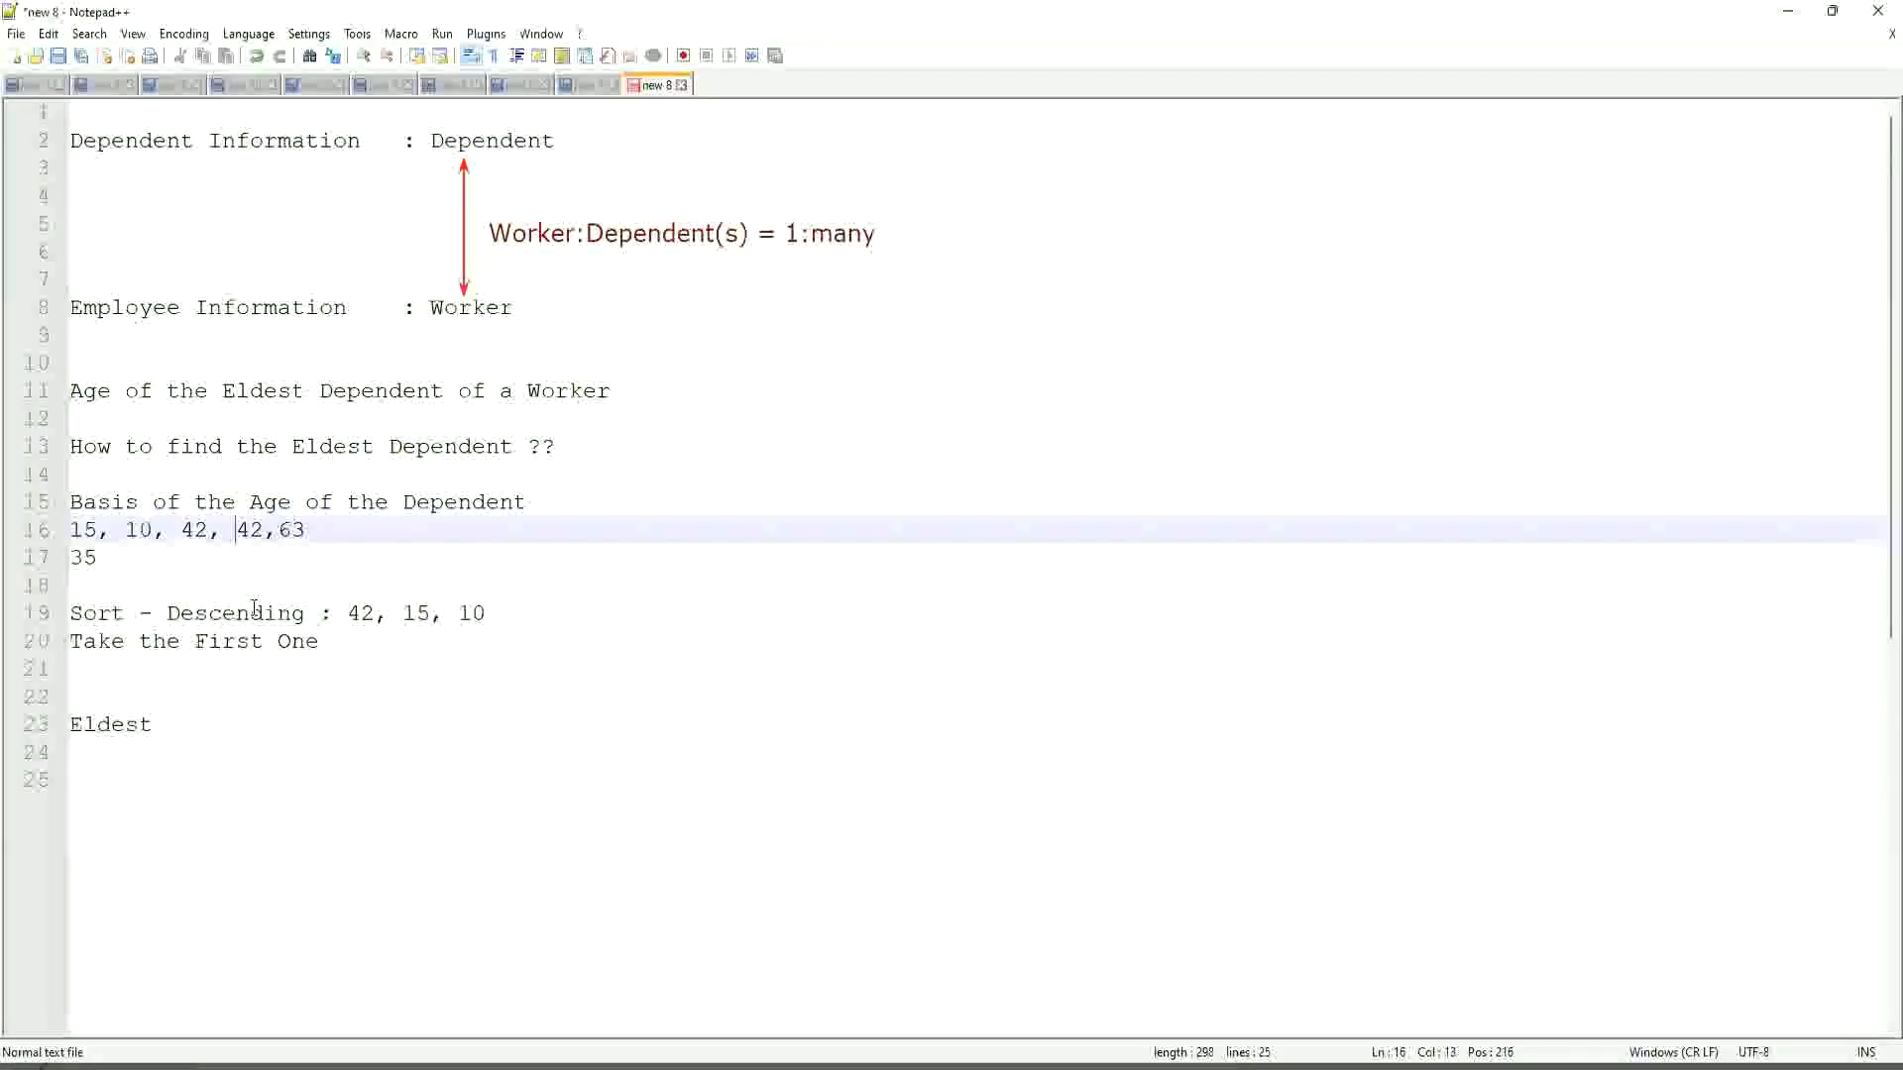
key(BackSpace)
key(Right)
key(Right)
key(Right)
key(Left)
key(Left)
key(Left)
key(Left)
key(Left)
key(Left)
key(Left)
key(Left)
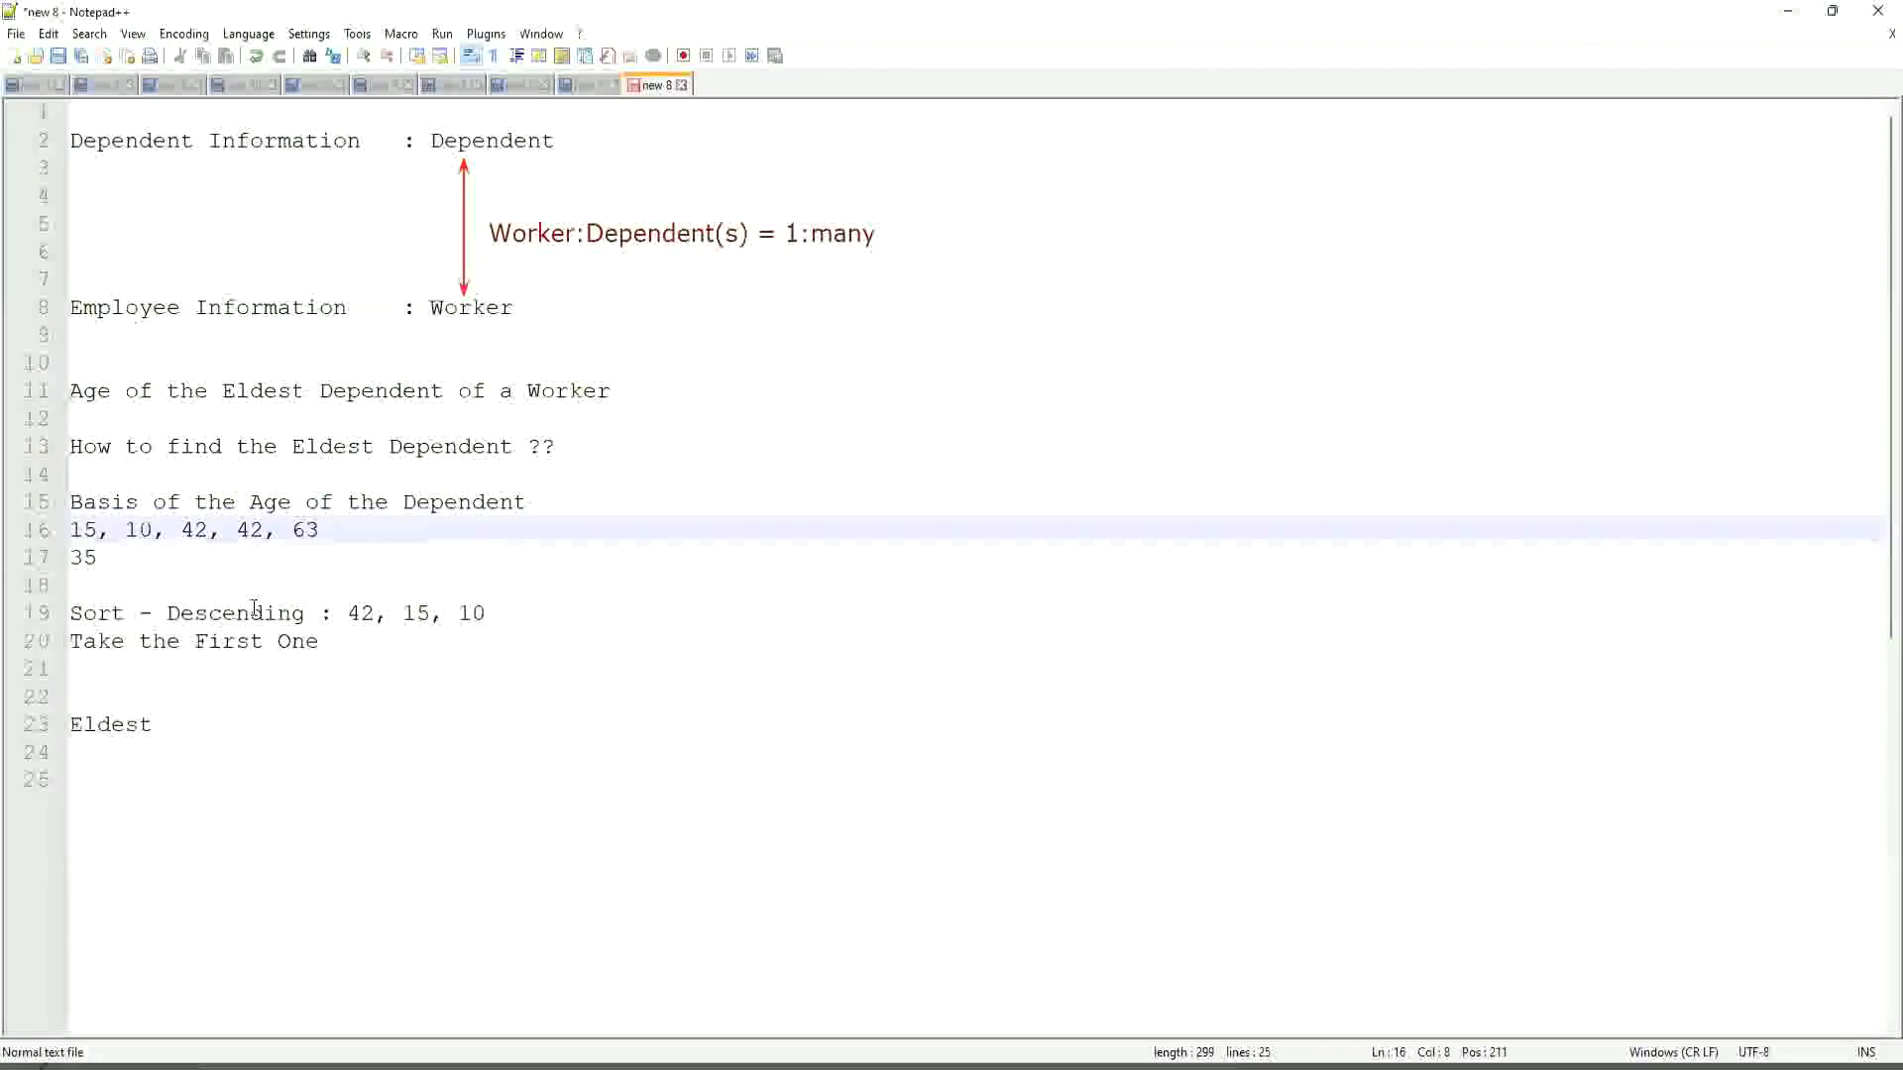
key(Right)
key(Right)
key(Right)
key(Right)
key(Right)
key(Right)
key(Right)
key(Right)
key(shift+Right)
key(shift+Right)
key(shift+Right)
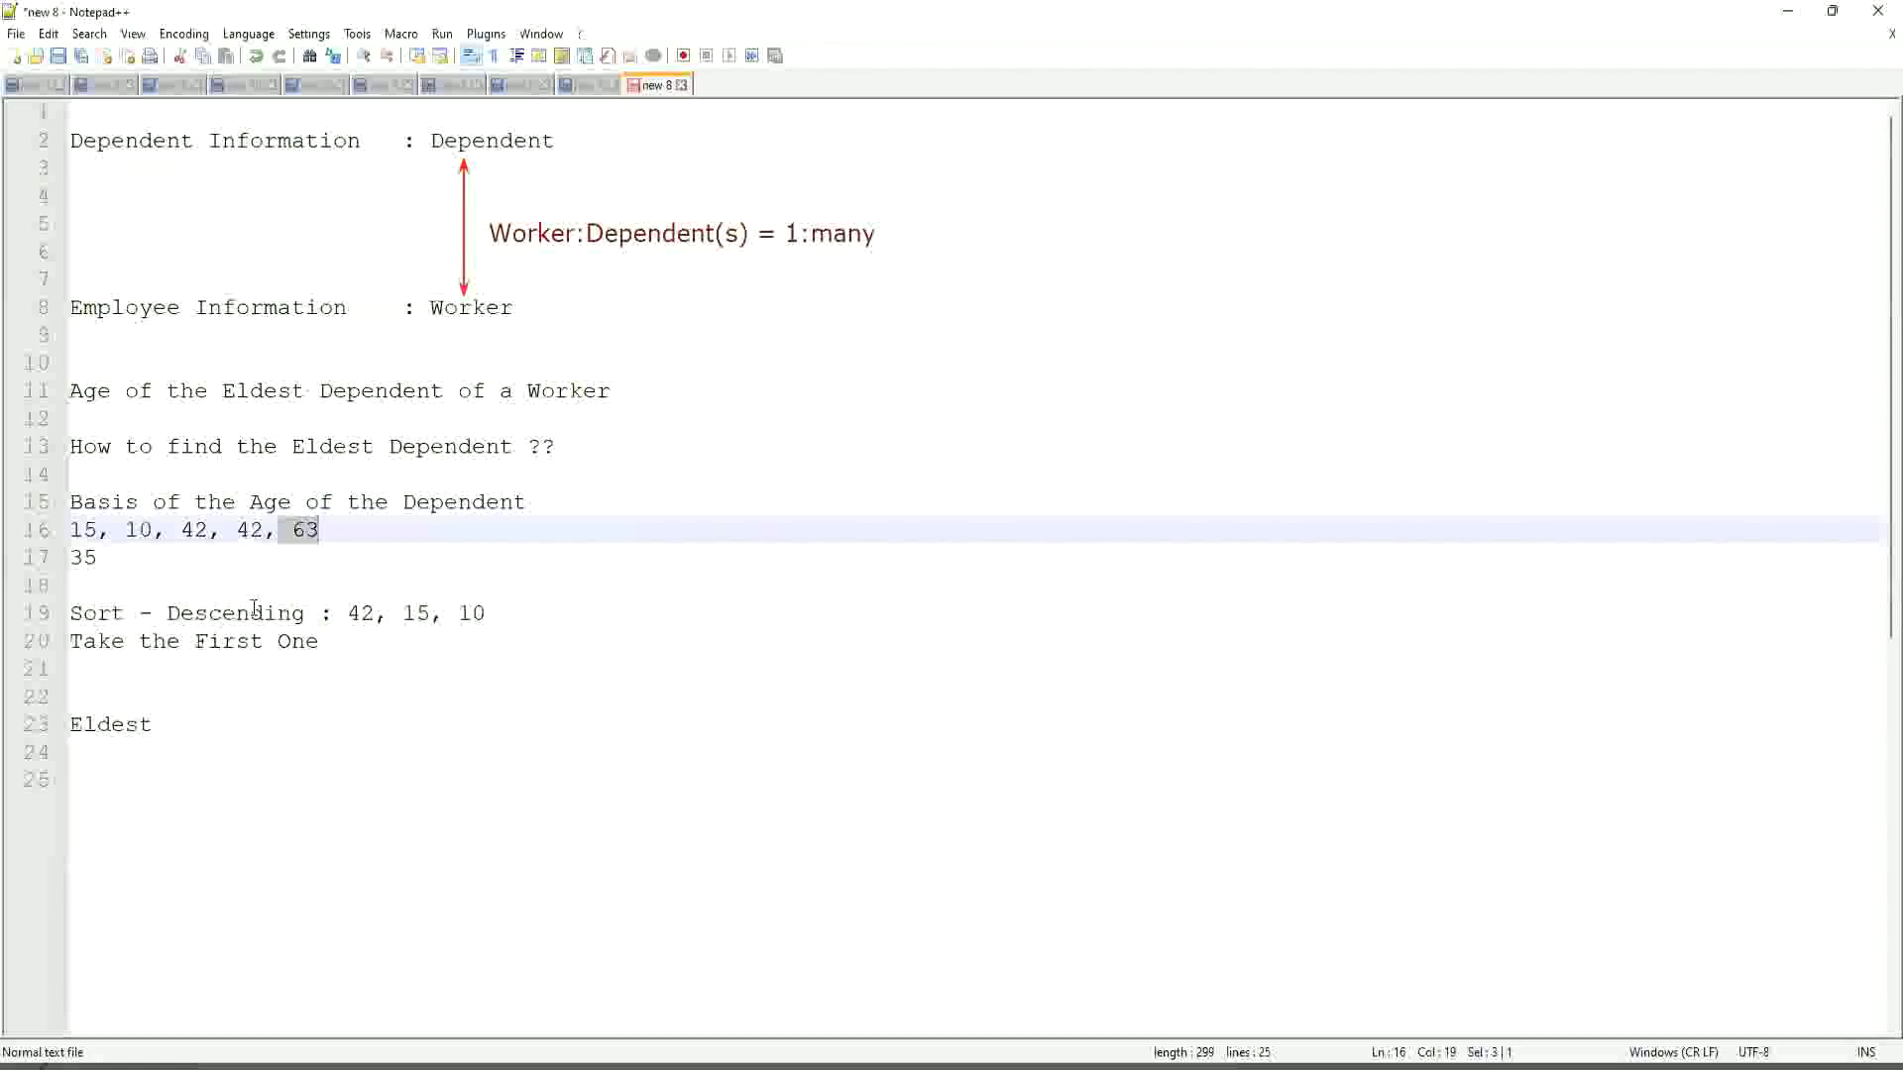
key(BackSpace)
key(BackSpace)
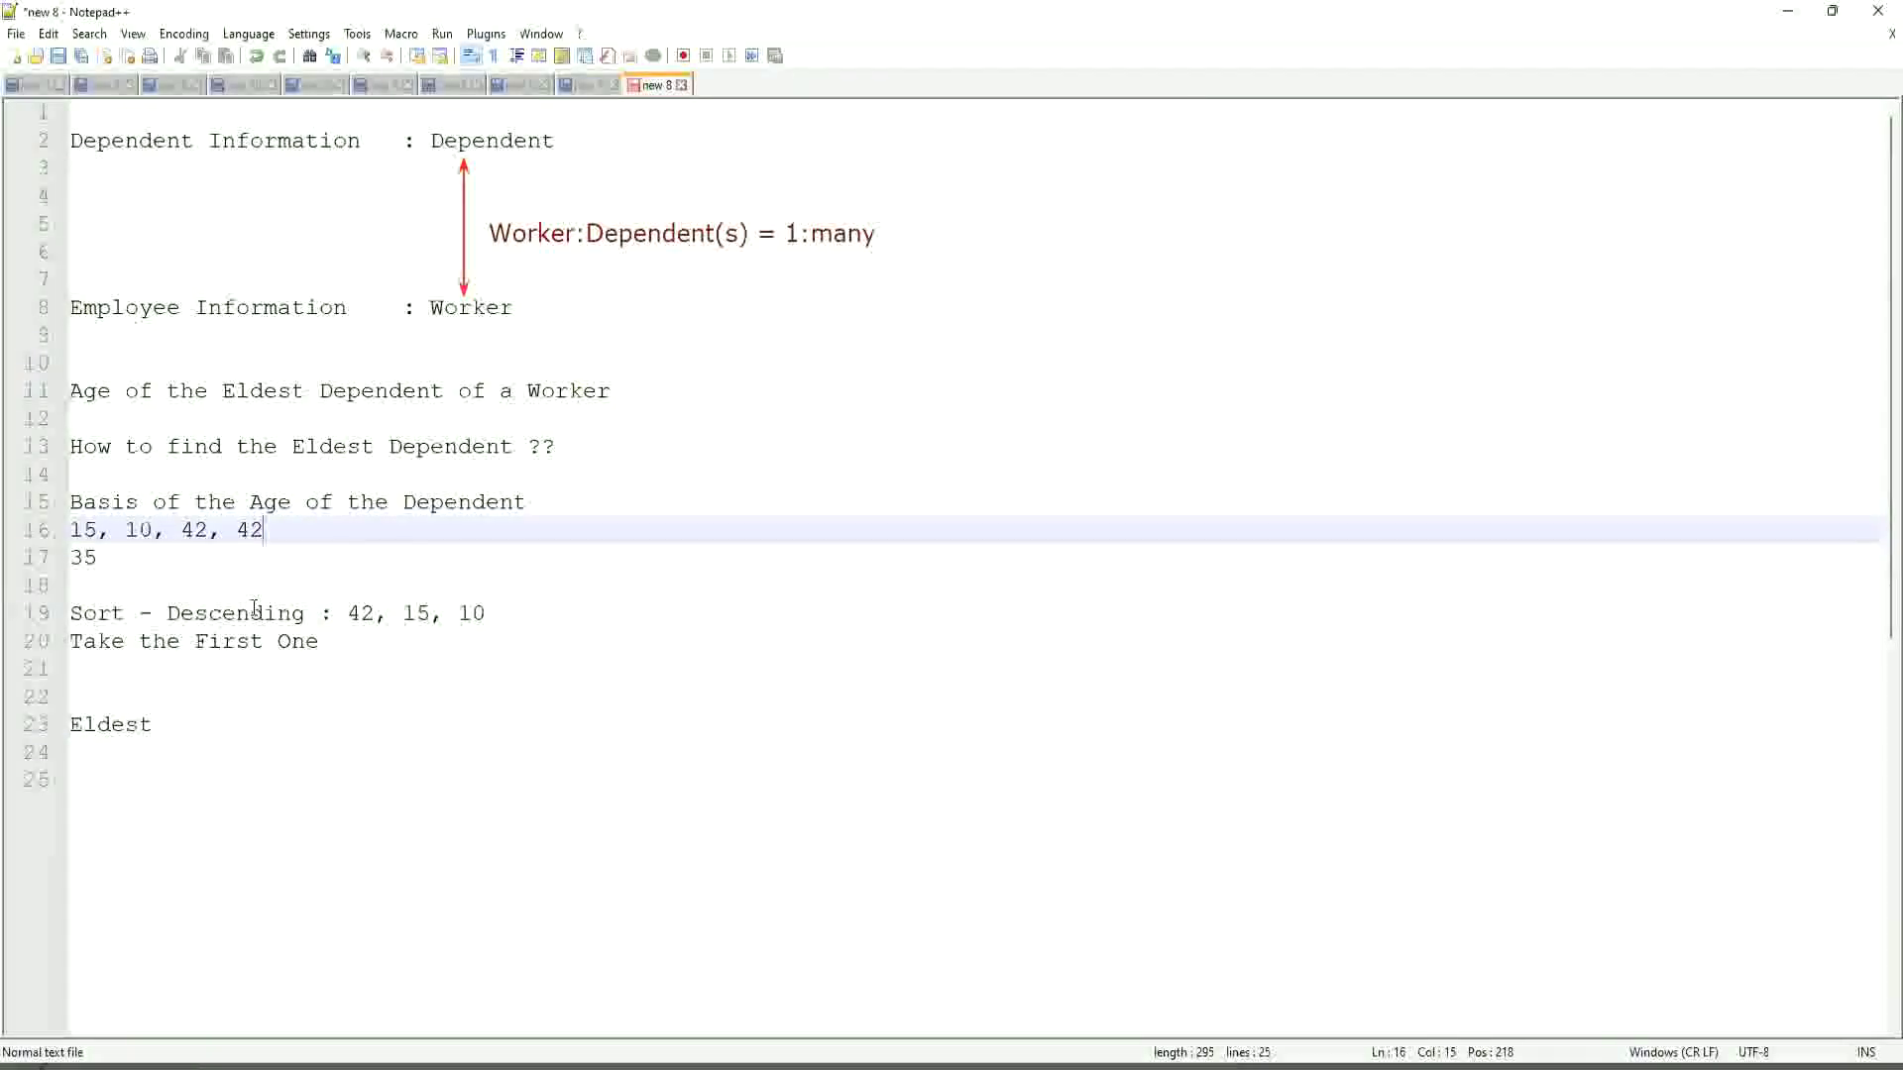
- Correct the ages line to 15, 10, 42, 43, 75, 82 and highlight 42, 43
key(BackSpace)
text(3, 75, 82)
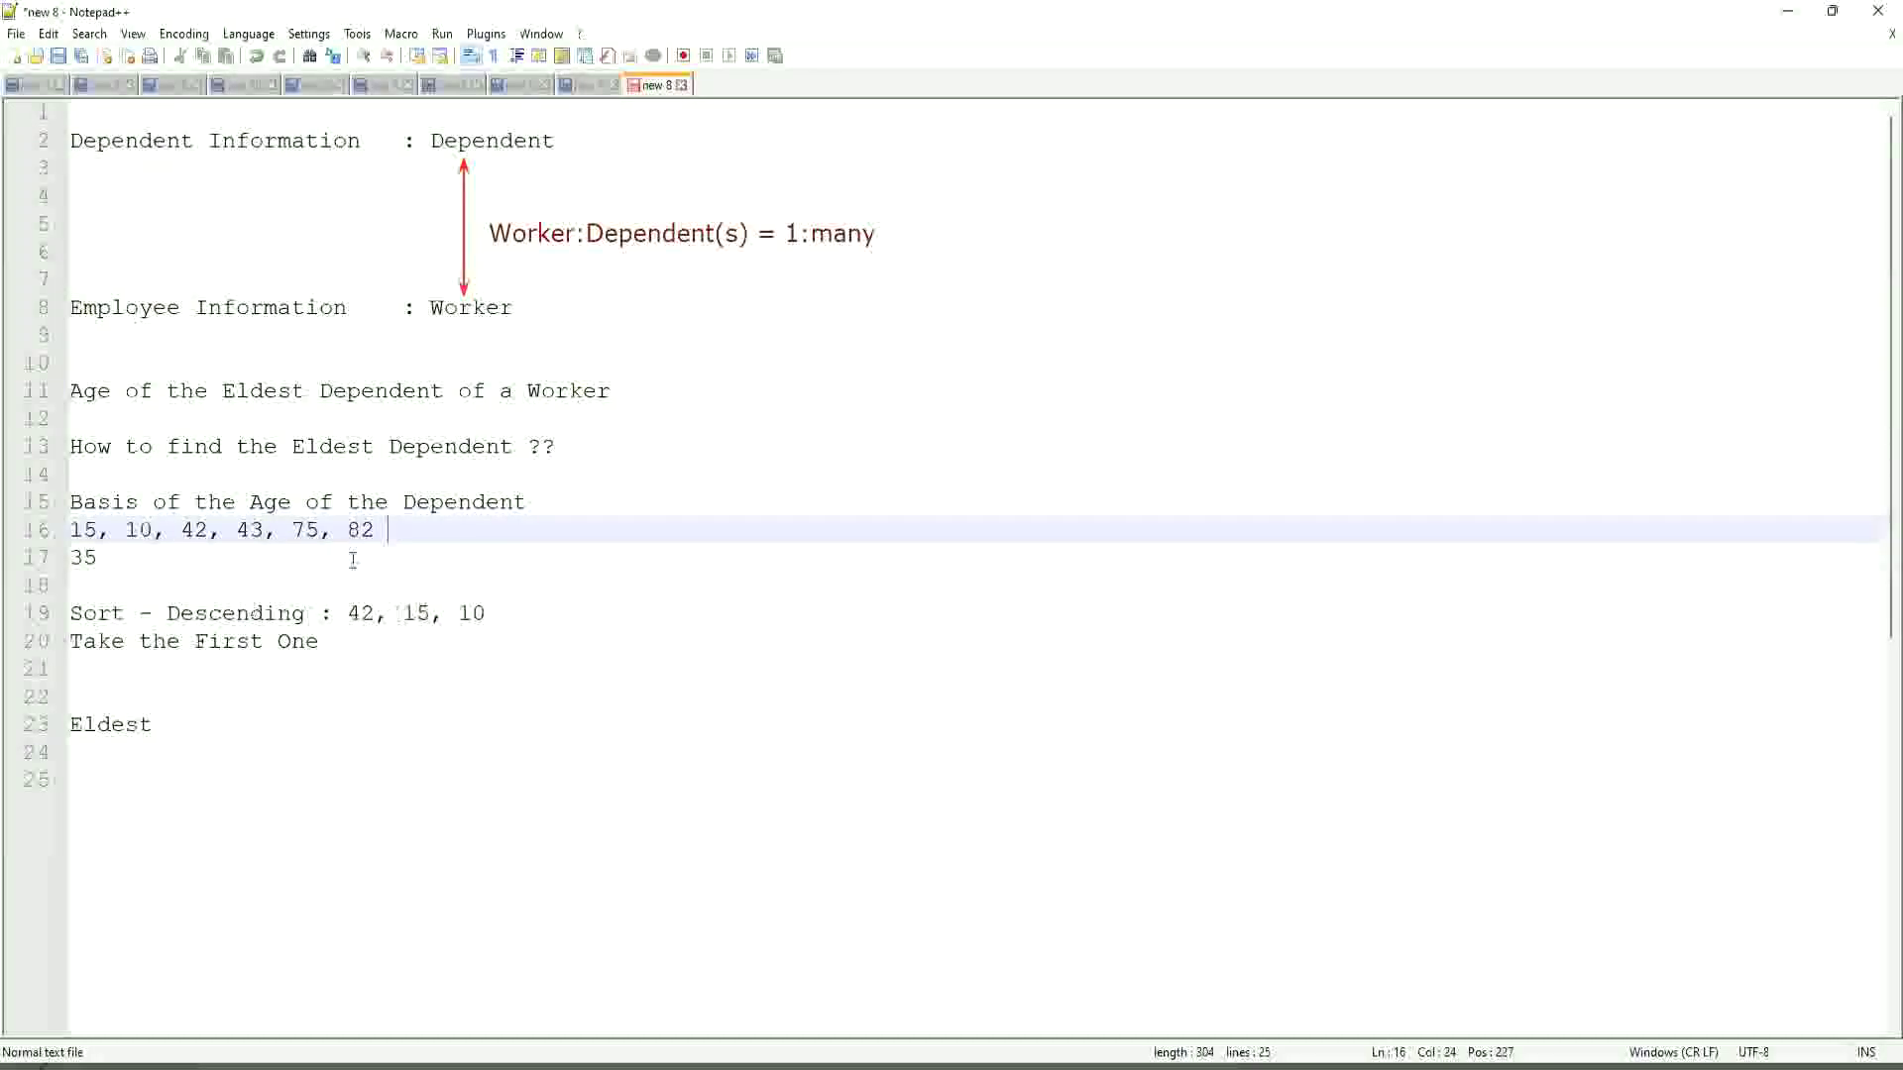
drag(390, 529, 32, 535)
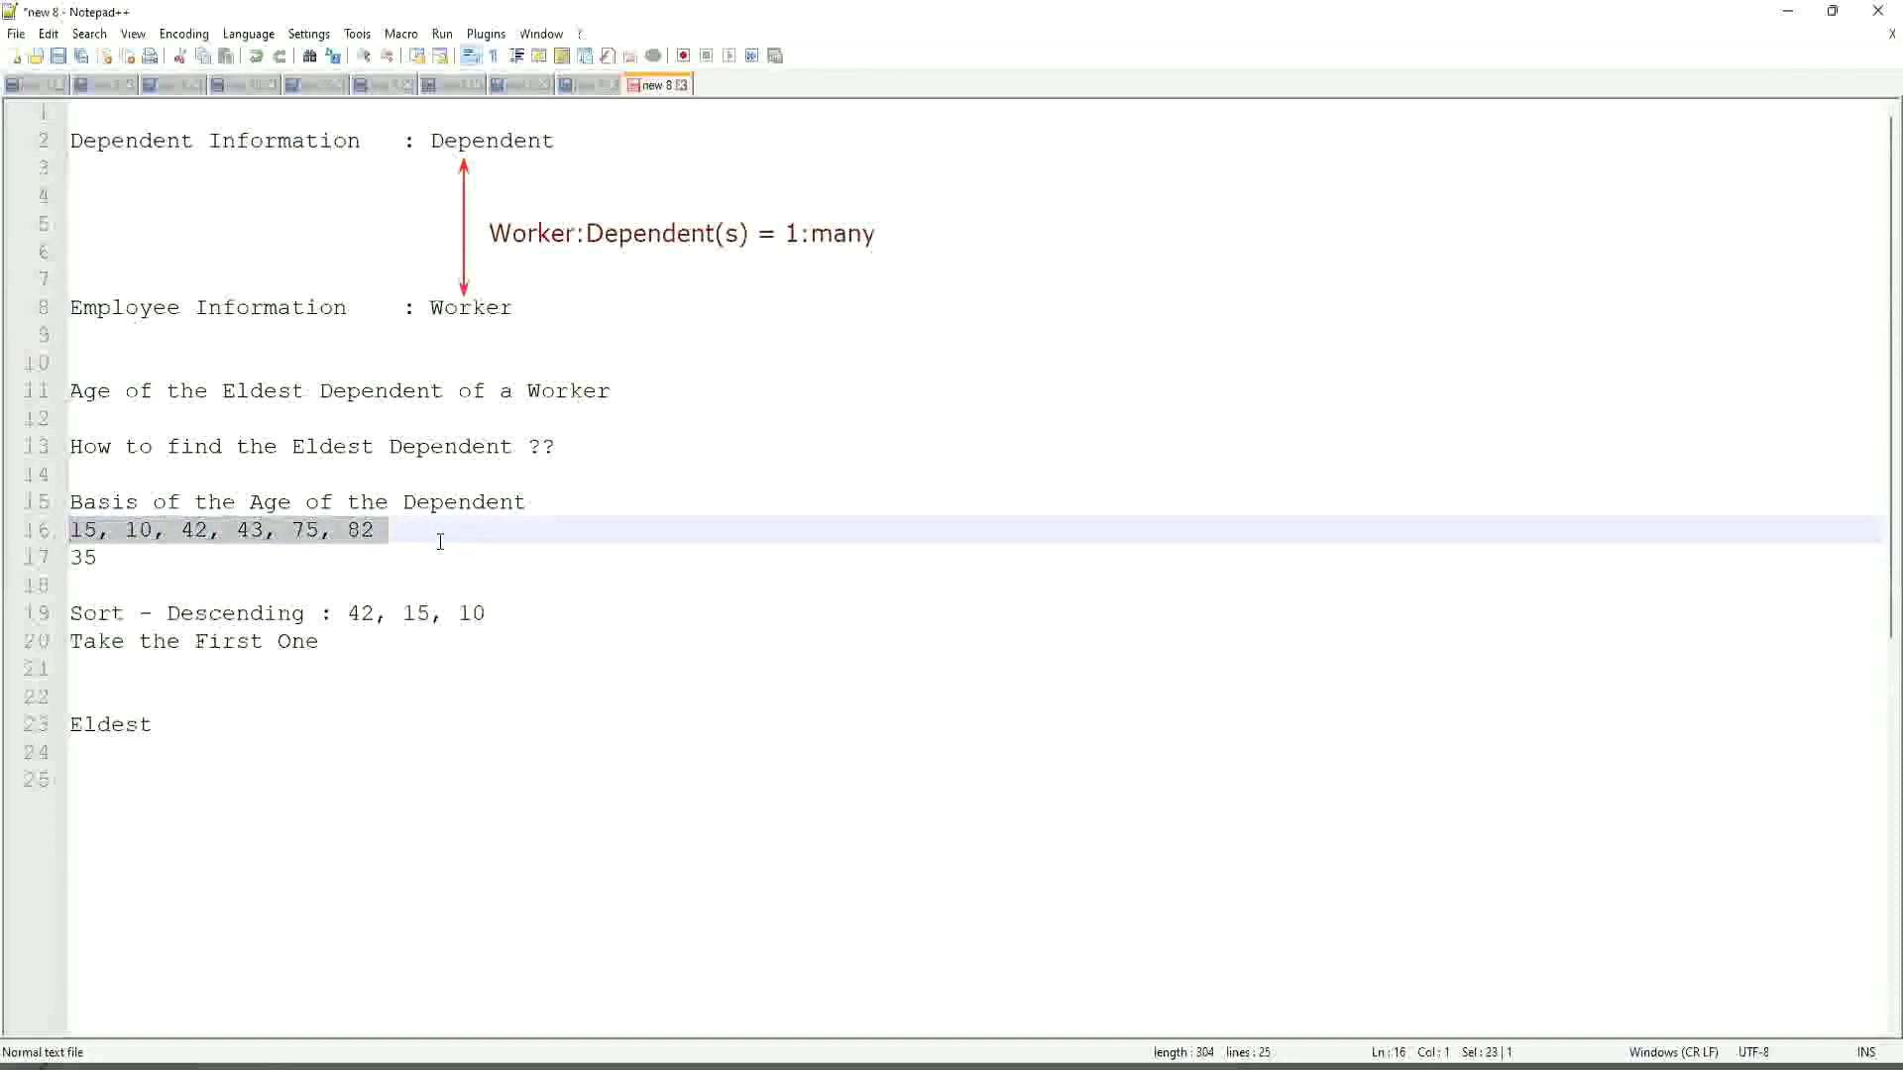
click(154, 613)
click(253, 588)
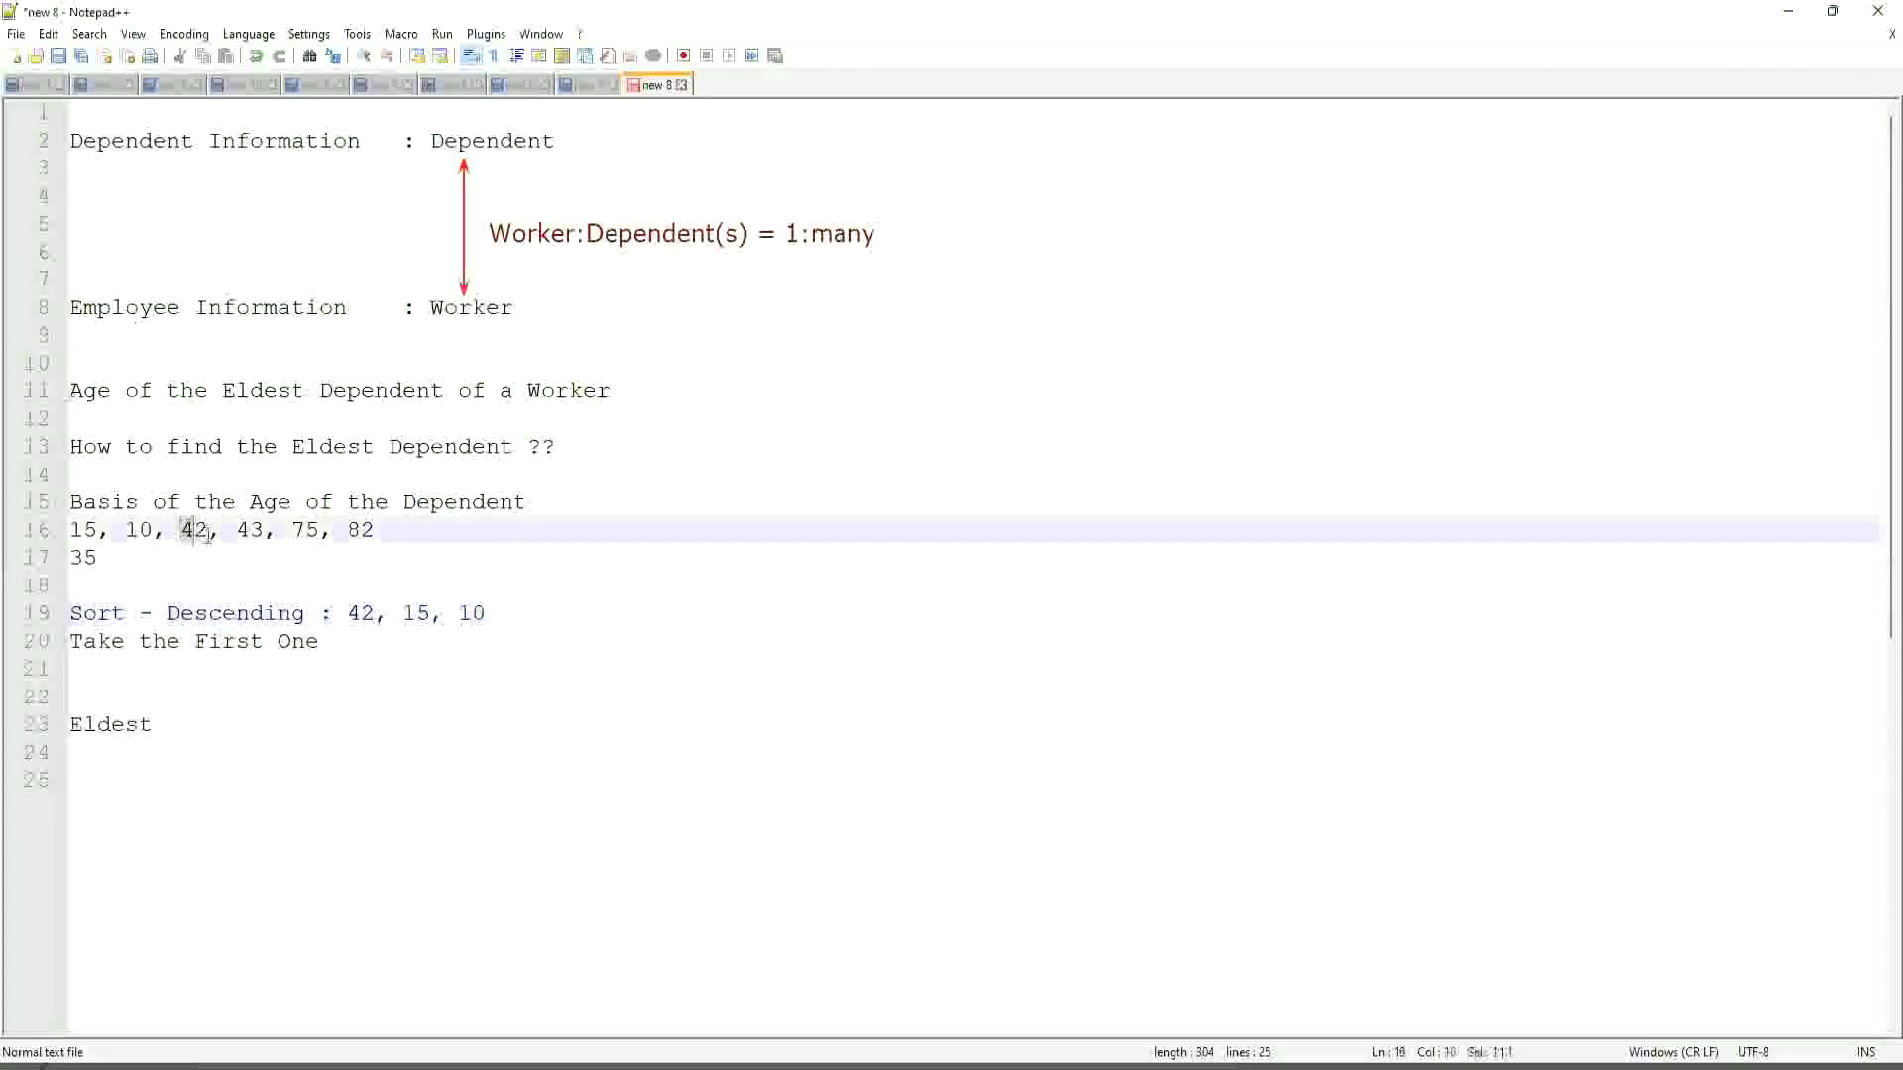
drag(182, 529, 265, 529)
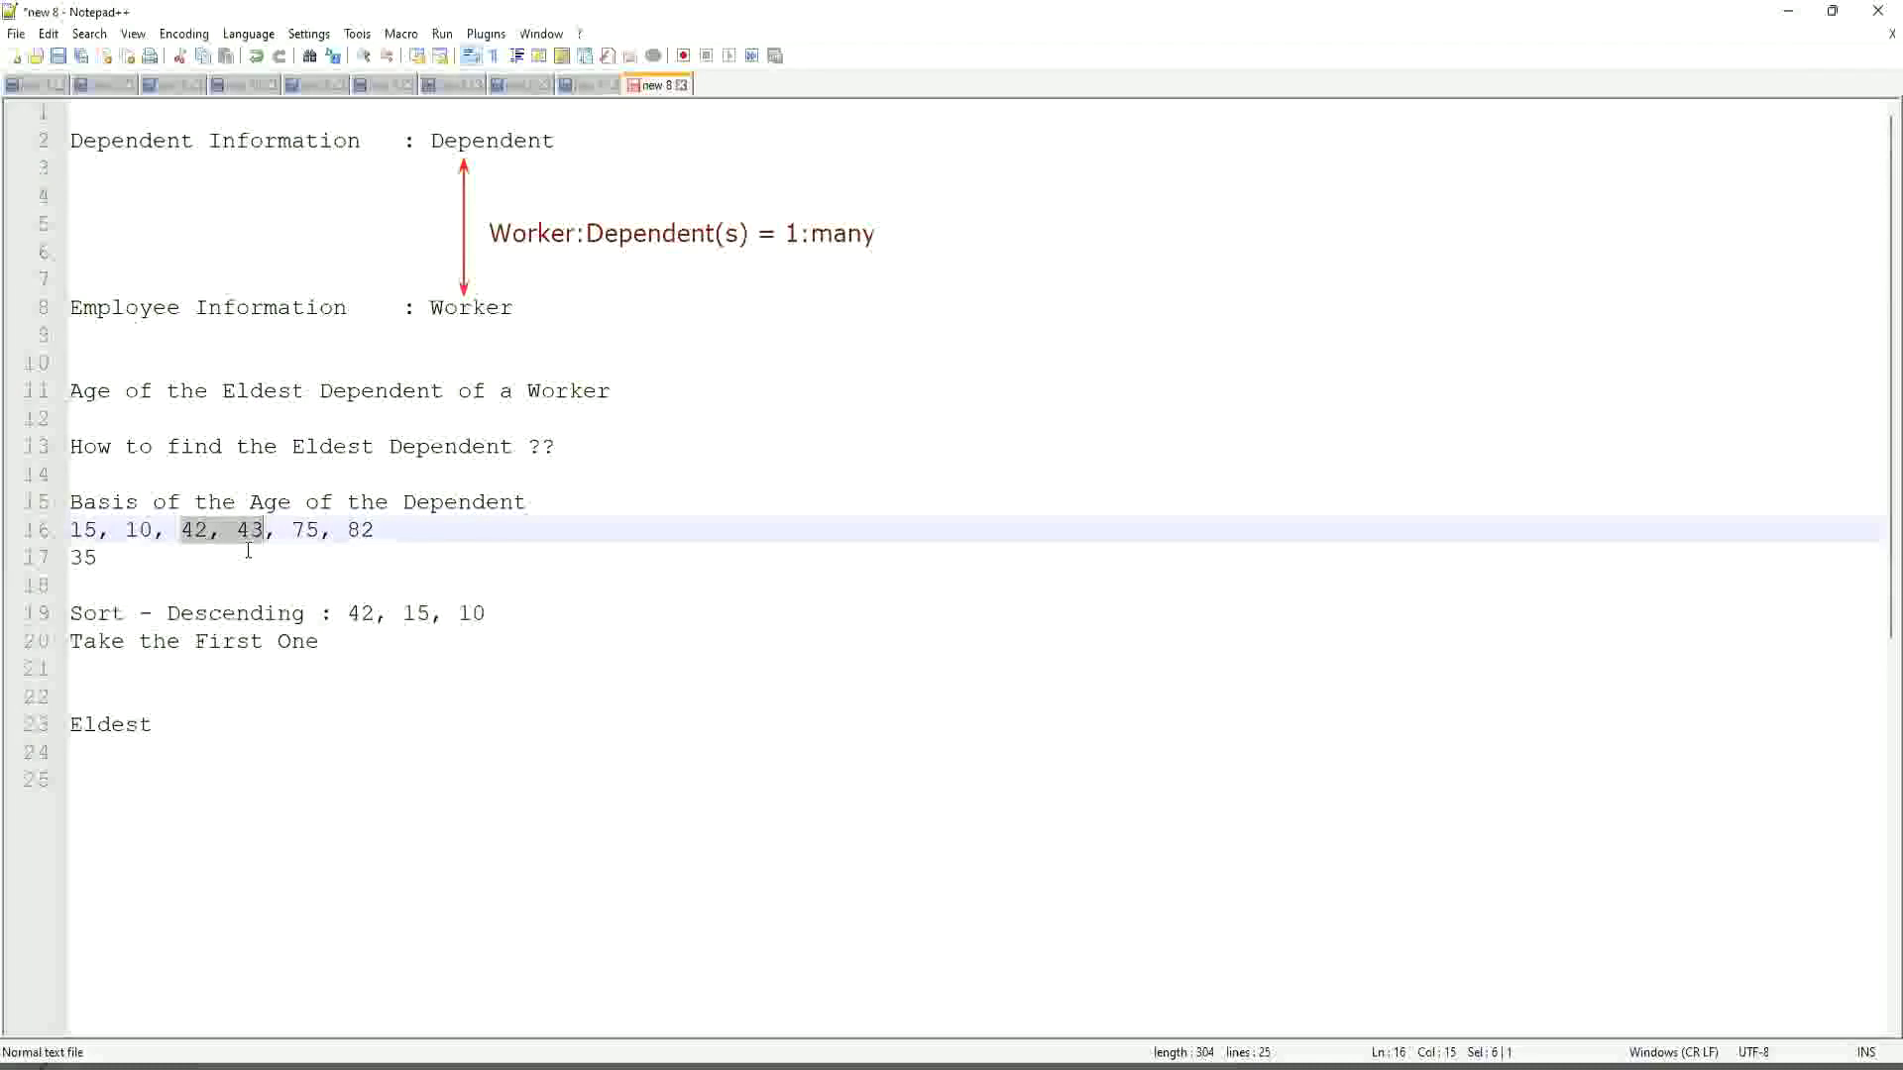
click(252, 532)
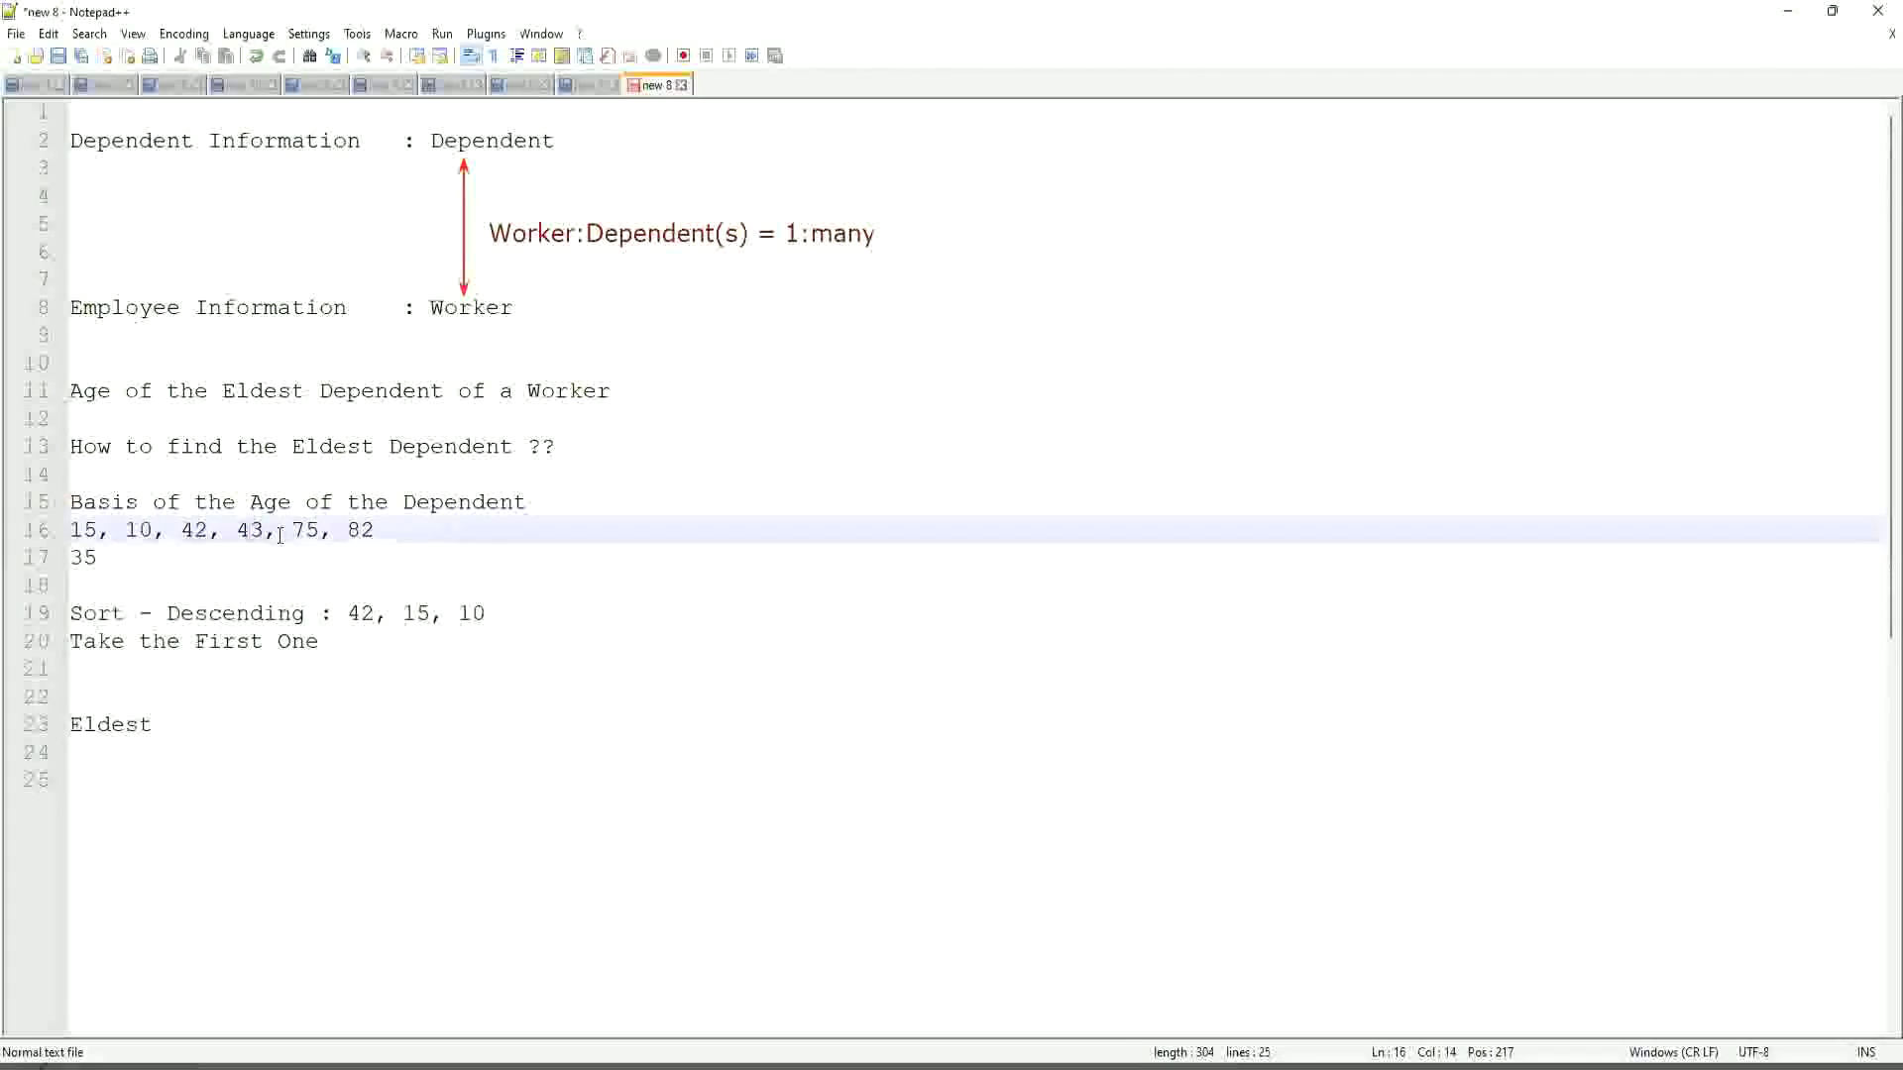
- Review positions in the age list around 42 and the final 82
click(182, 531)
drag(69, 532, 391, 531)
click(424, 531)
click(381, 531)
click(221, 530)
- Revisit the Sort - Descending and Take the First One lines, then Worker and Dependent
click(202, 614)
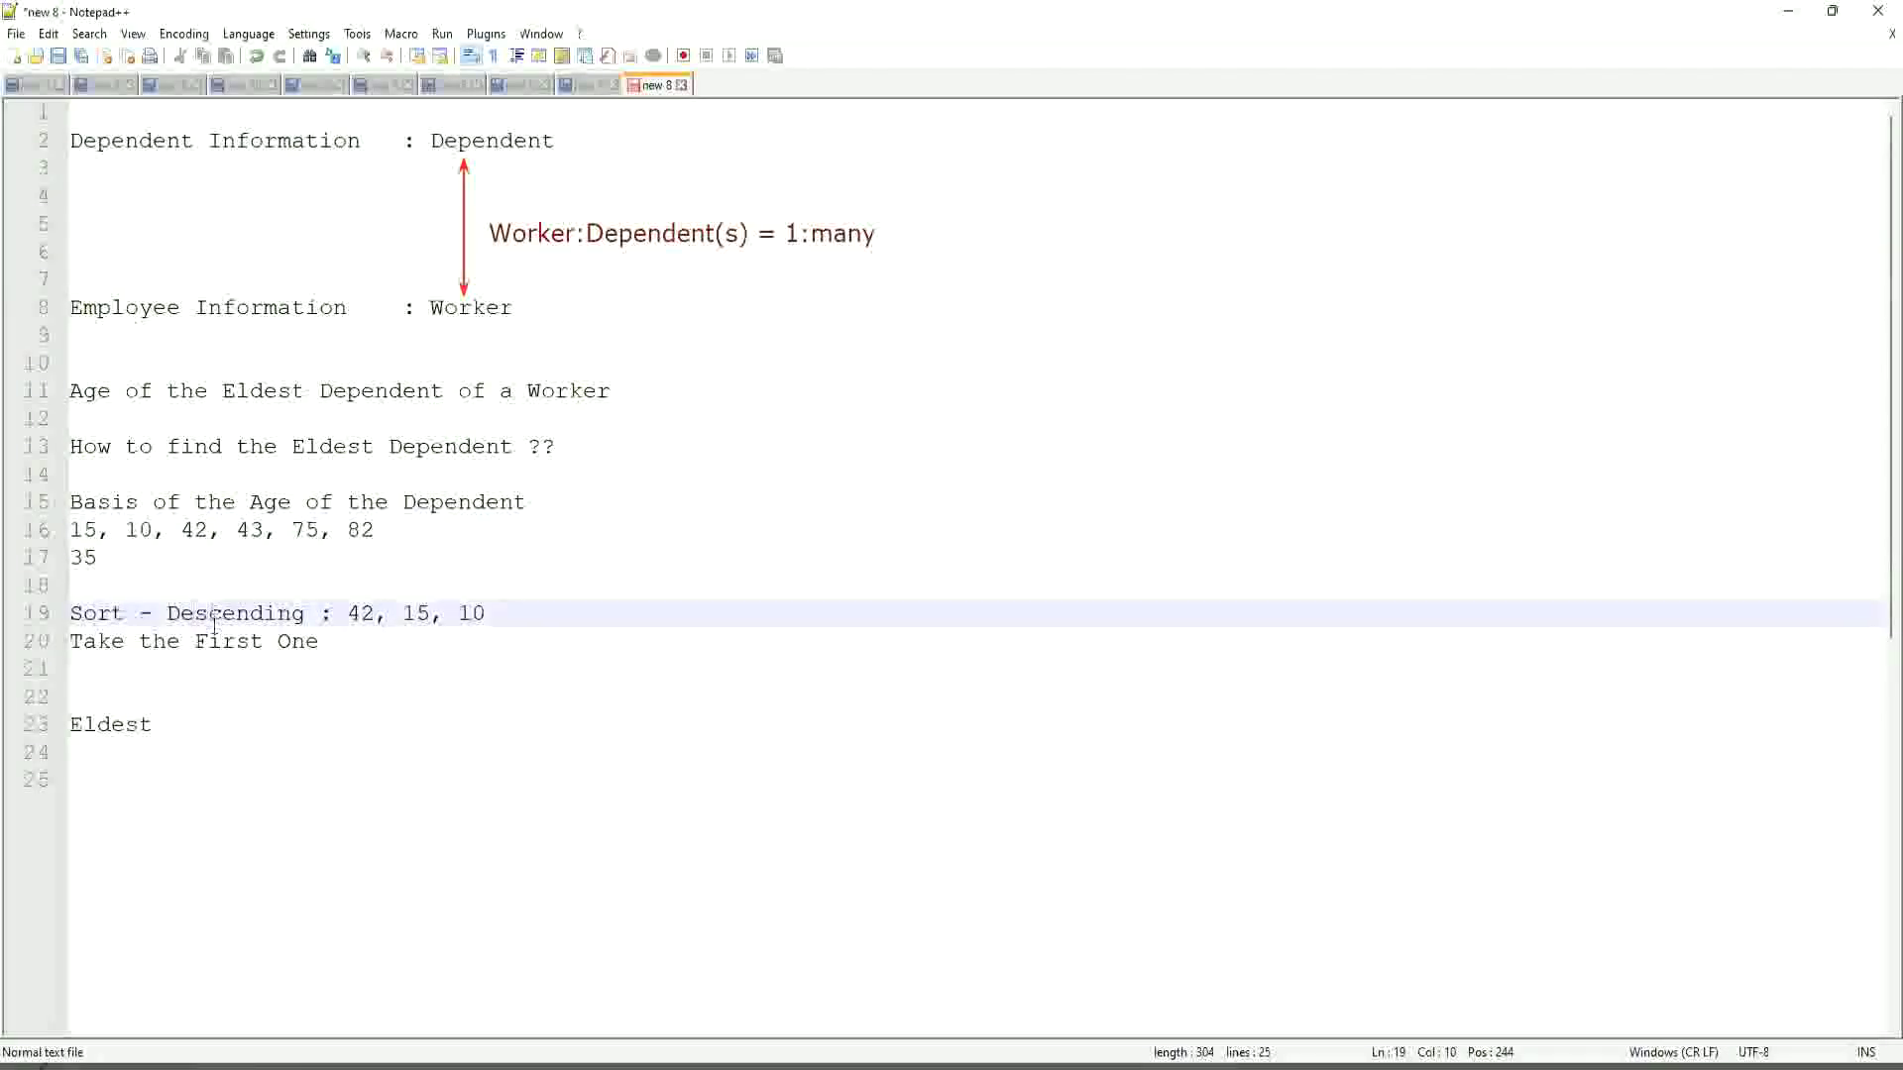
click(203, 642)
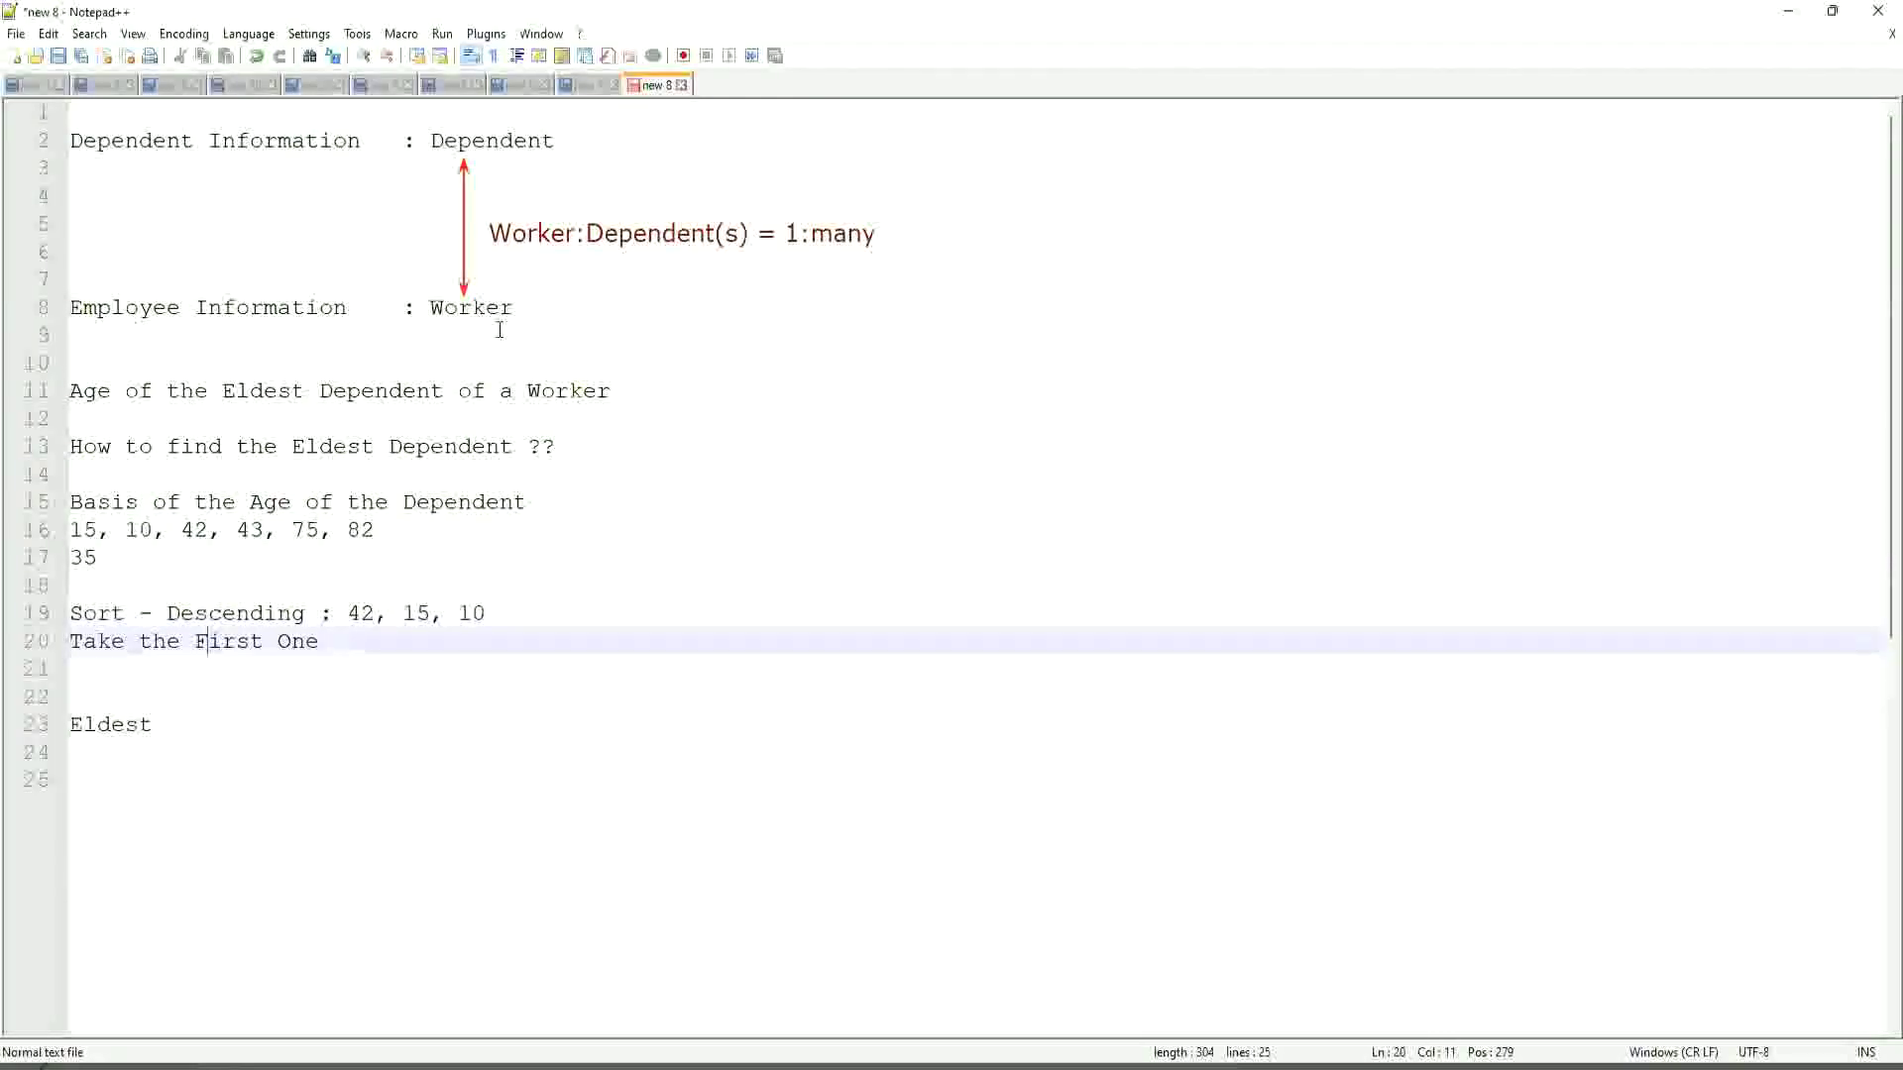
double_click(451, 307)
double_click(491, 140)
click(515, 306)
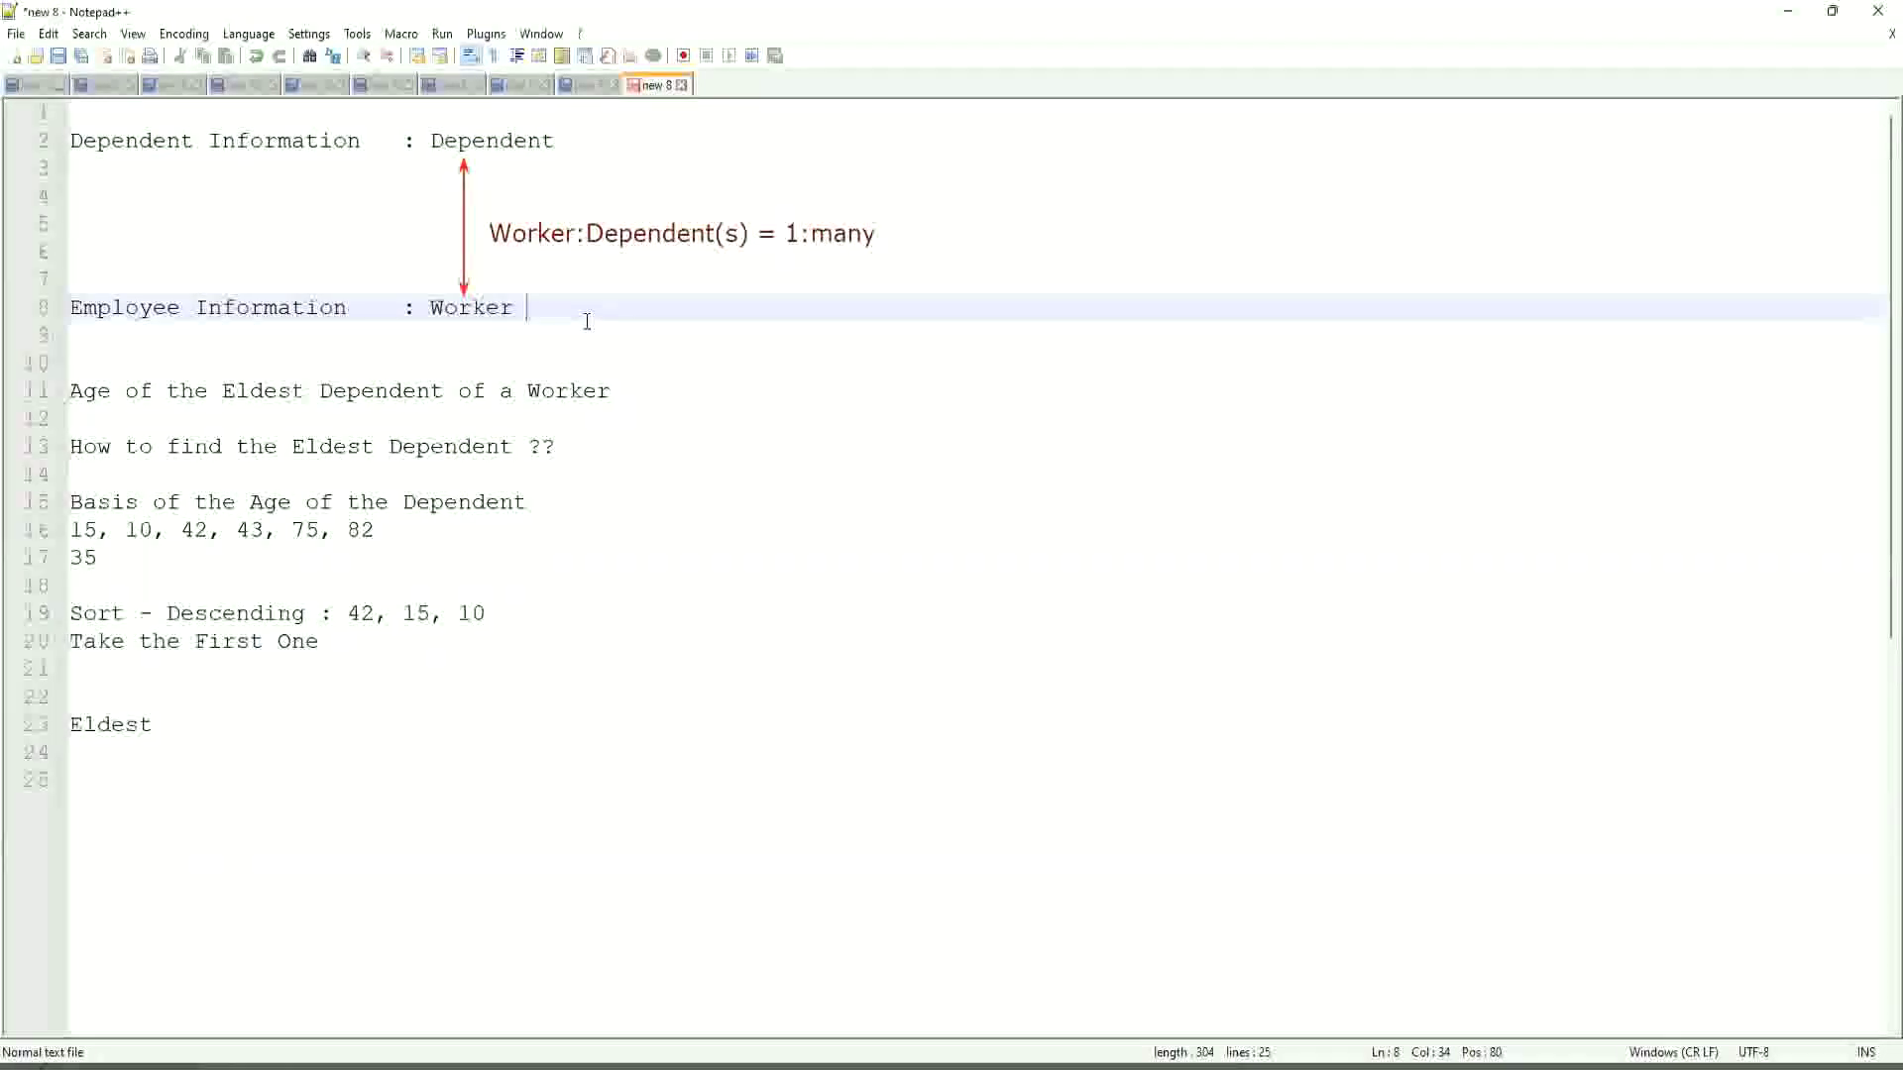
- Add 'Extract Single Instance / Lookup Related Value' below Eldest and begin inserting '(ESI)'
click(211, 728)
key(Return)
key(Return)
key(Return)
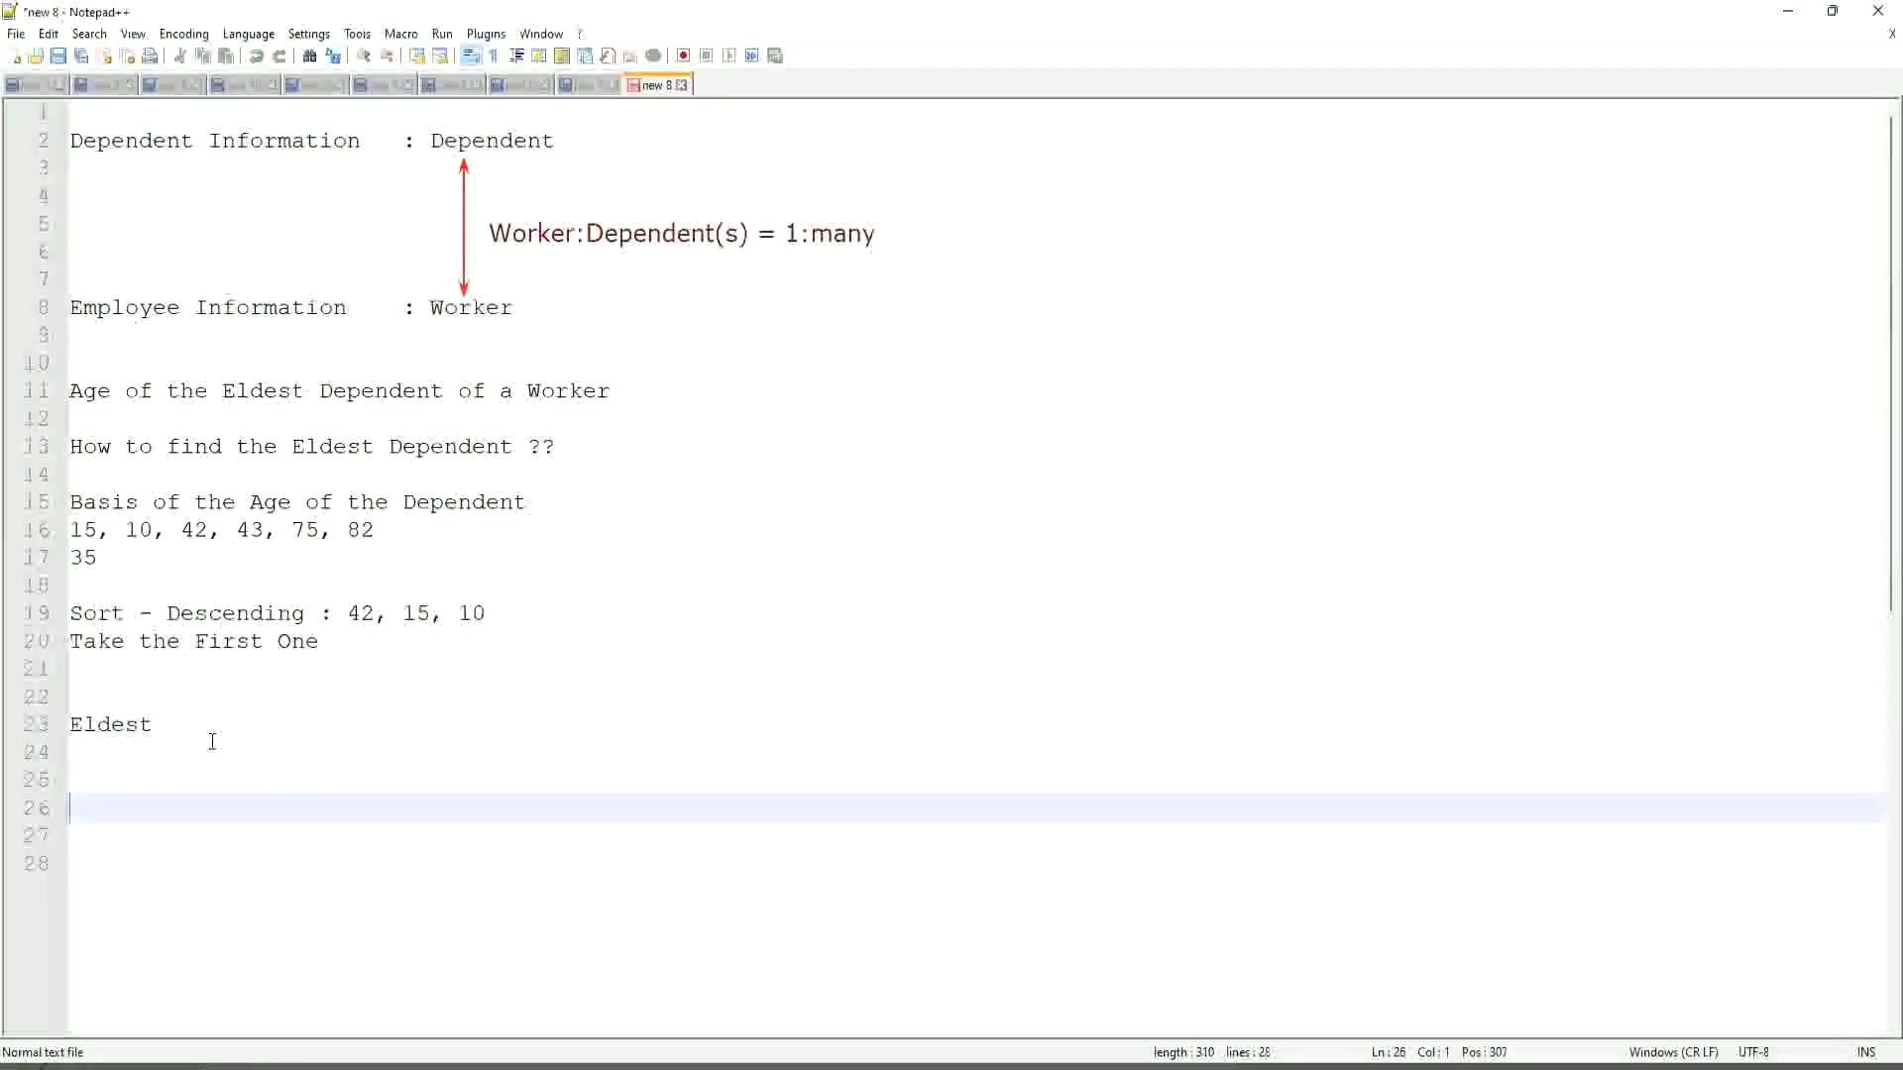
text(Extract Single Instance )
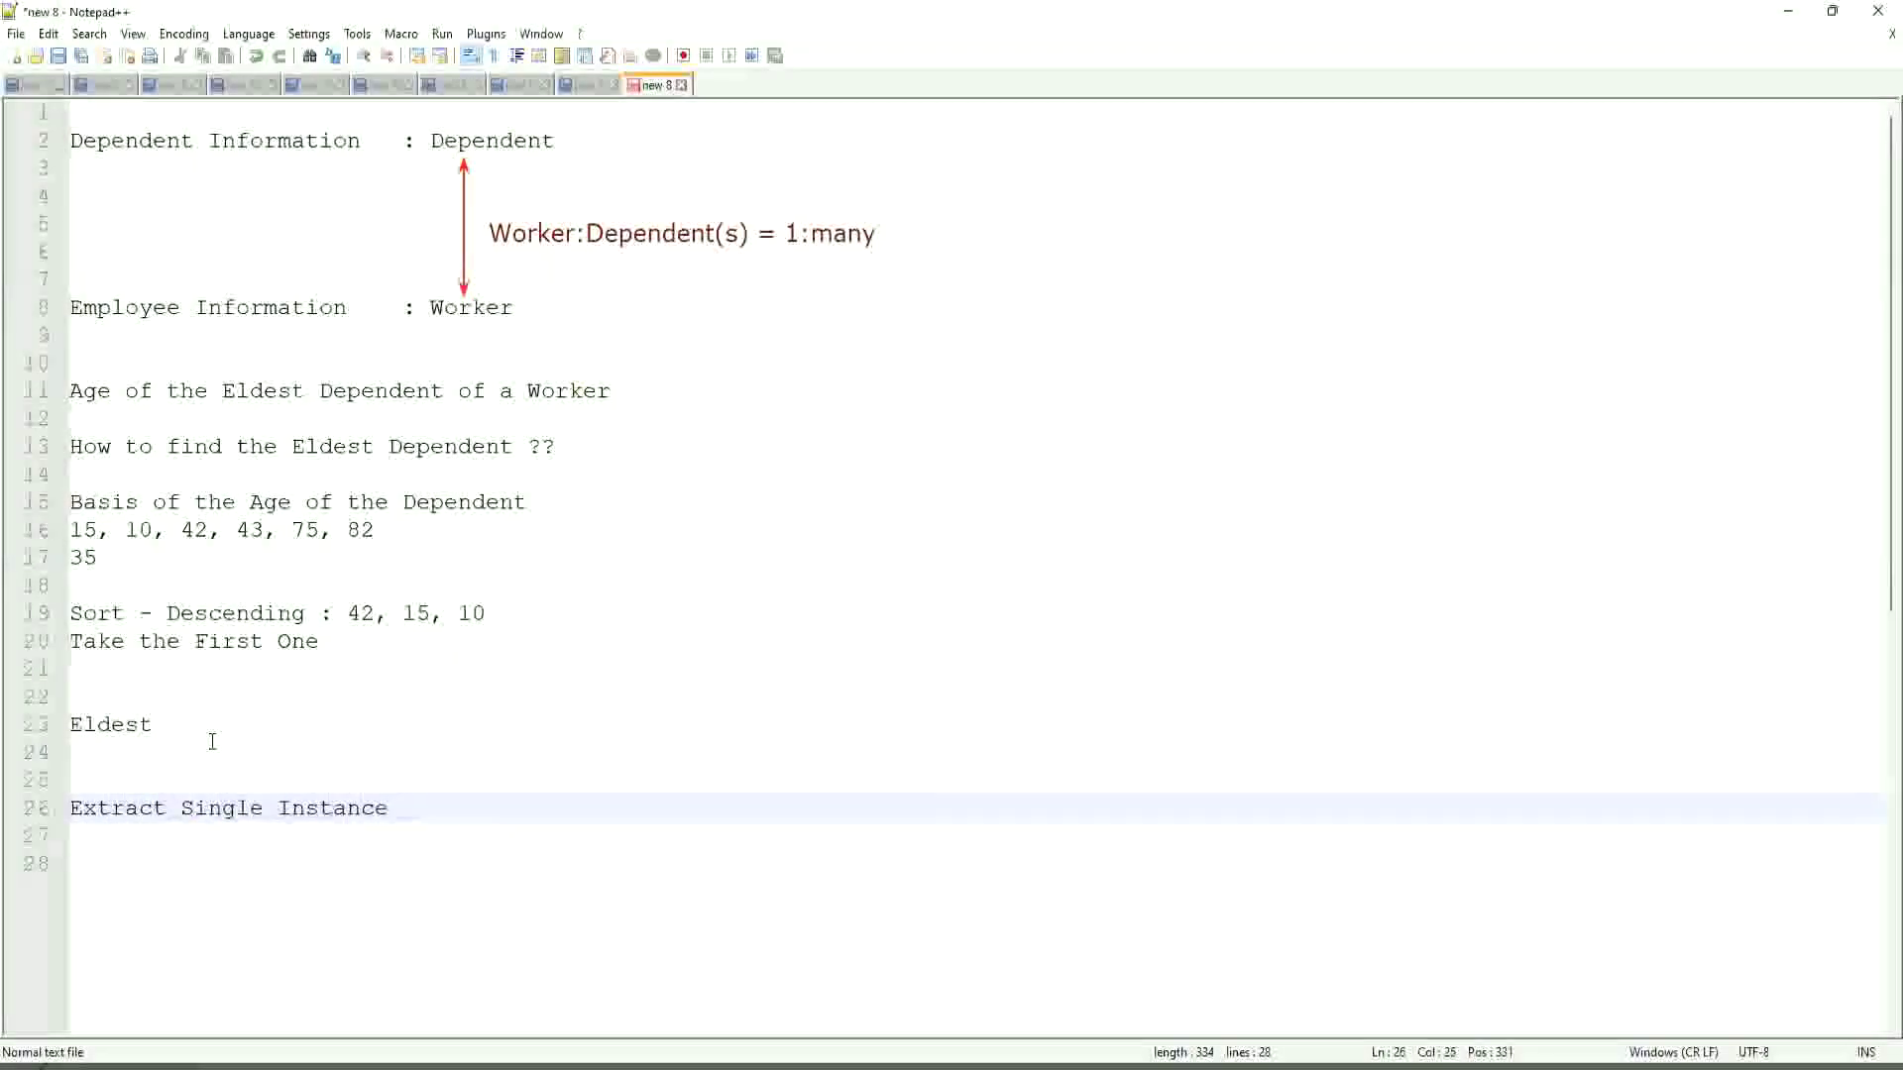
text(/ Lookup Related Value)
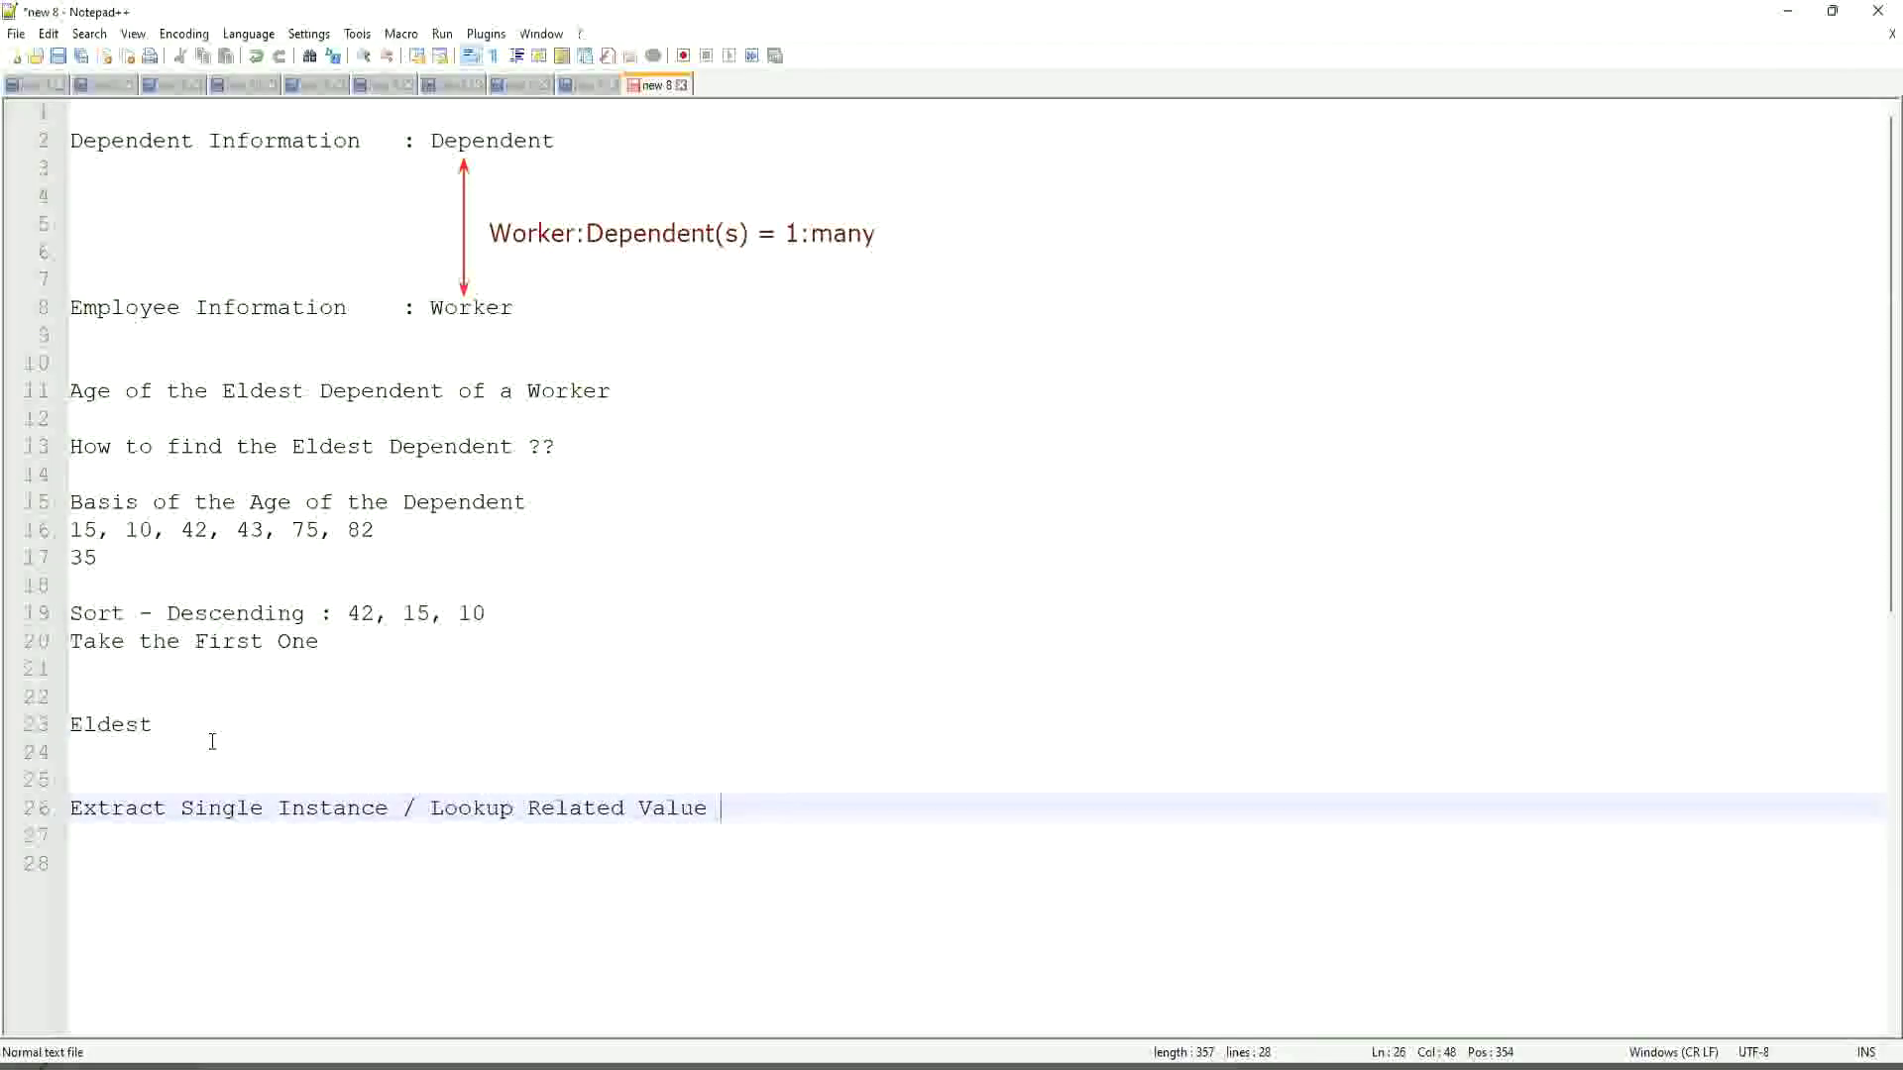
click(390, 806)
text((ESI))
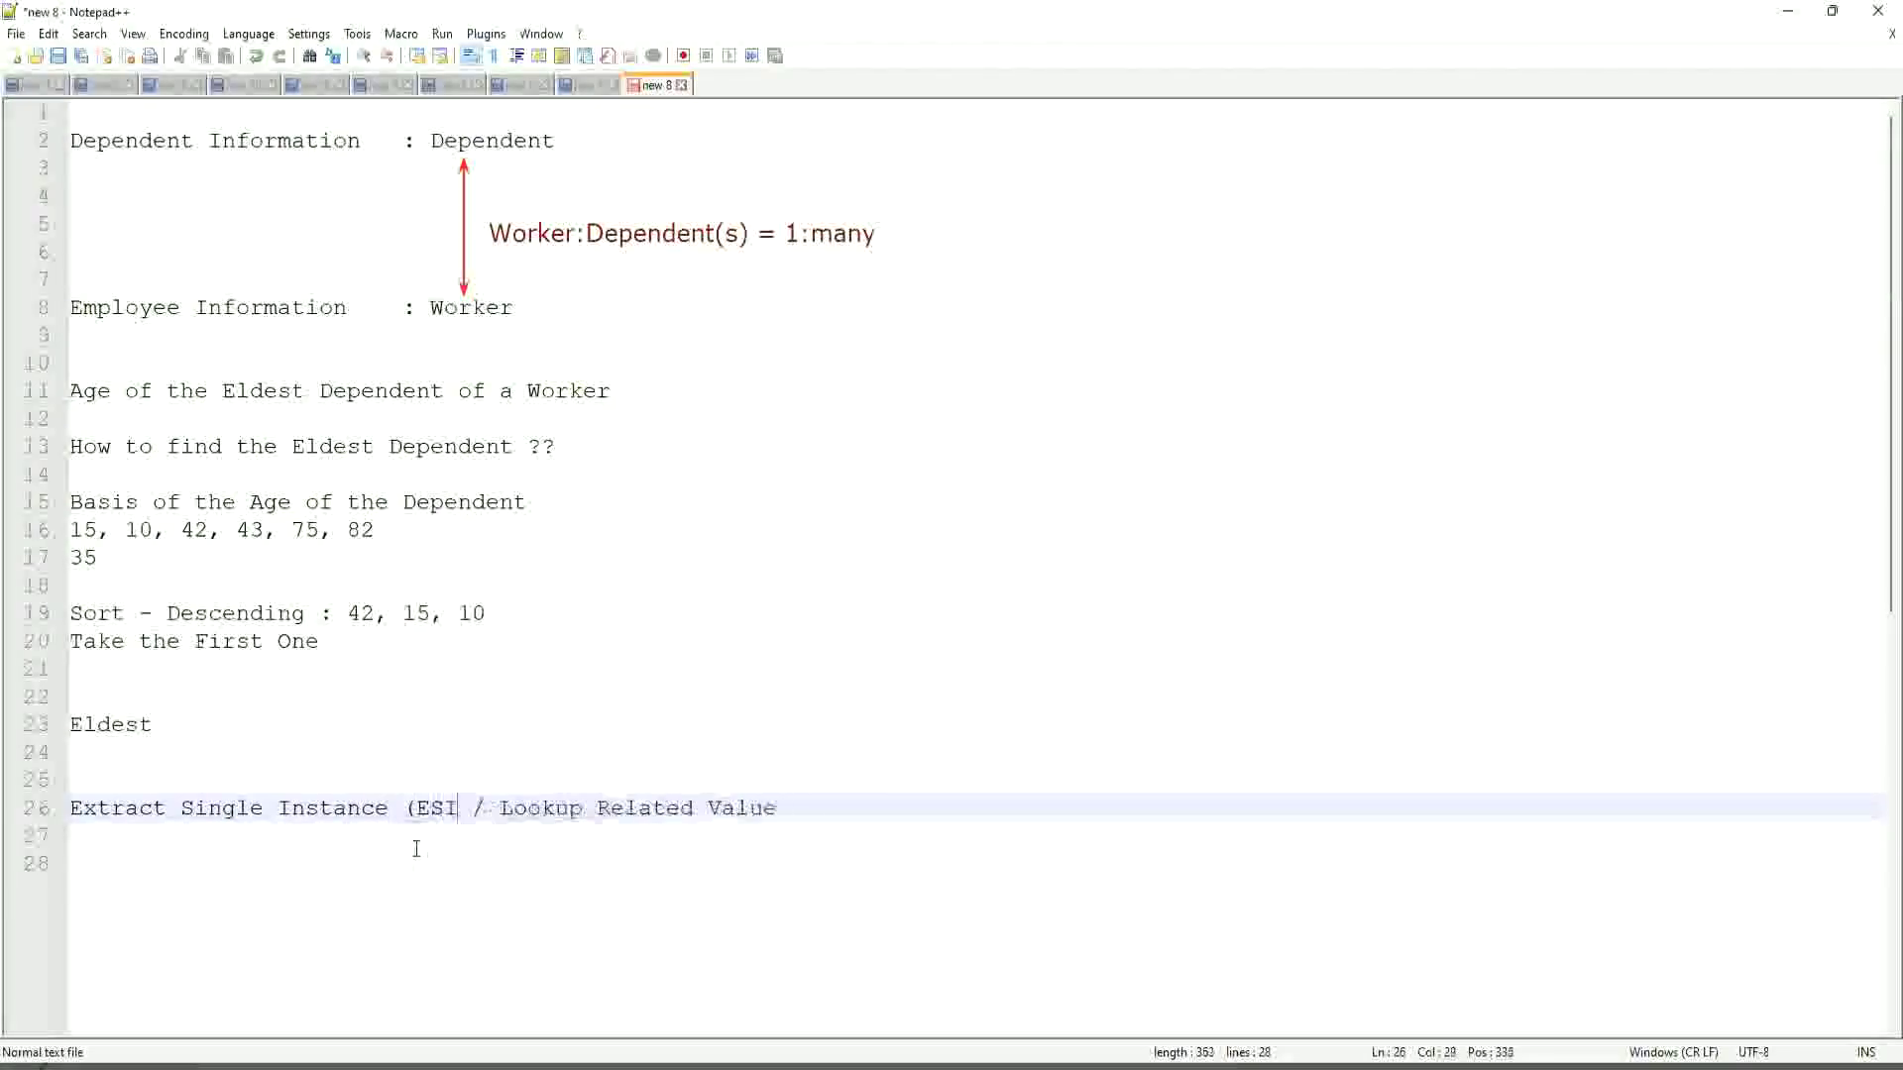
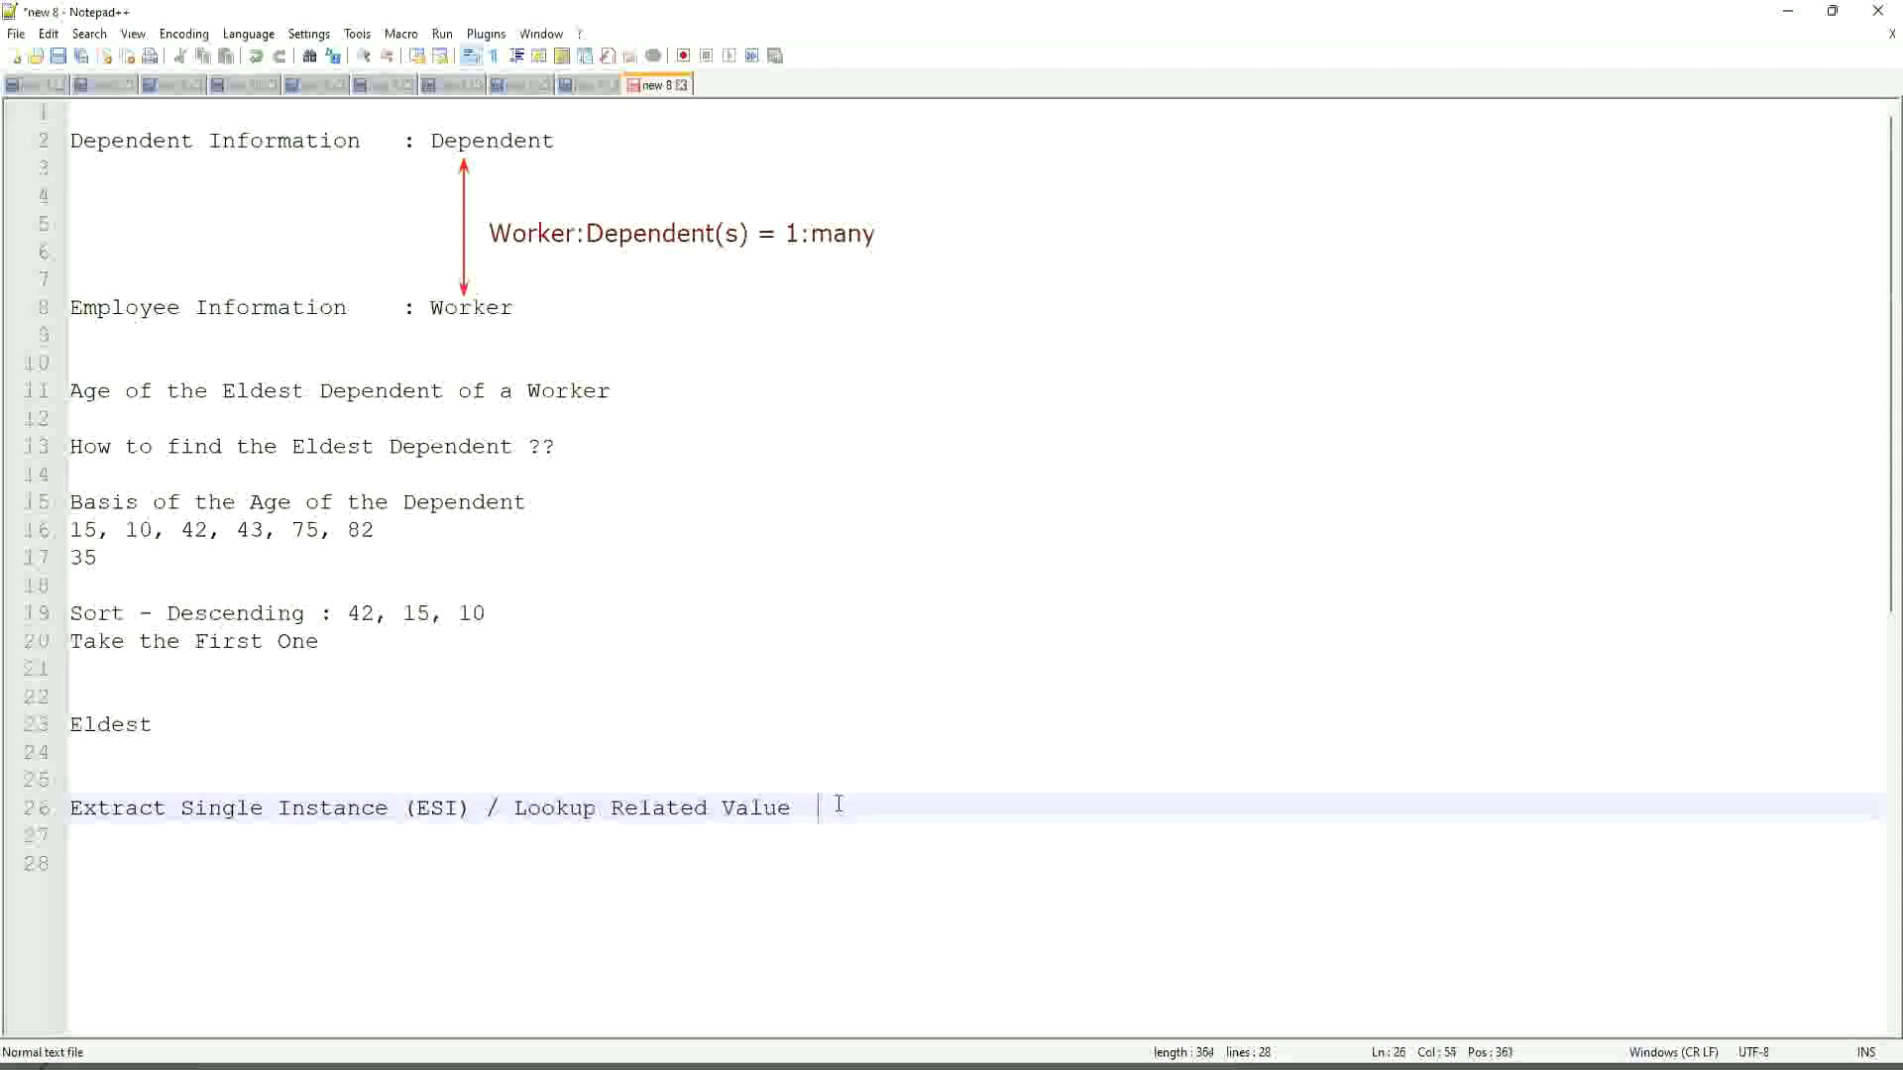
text((LRV))
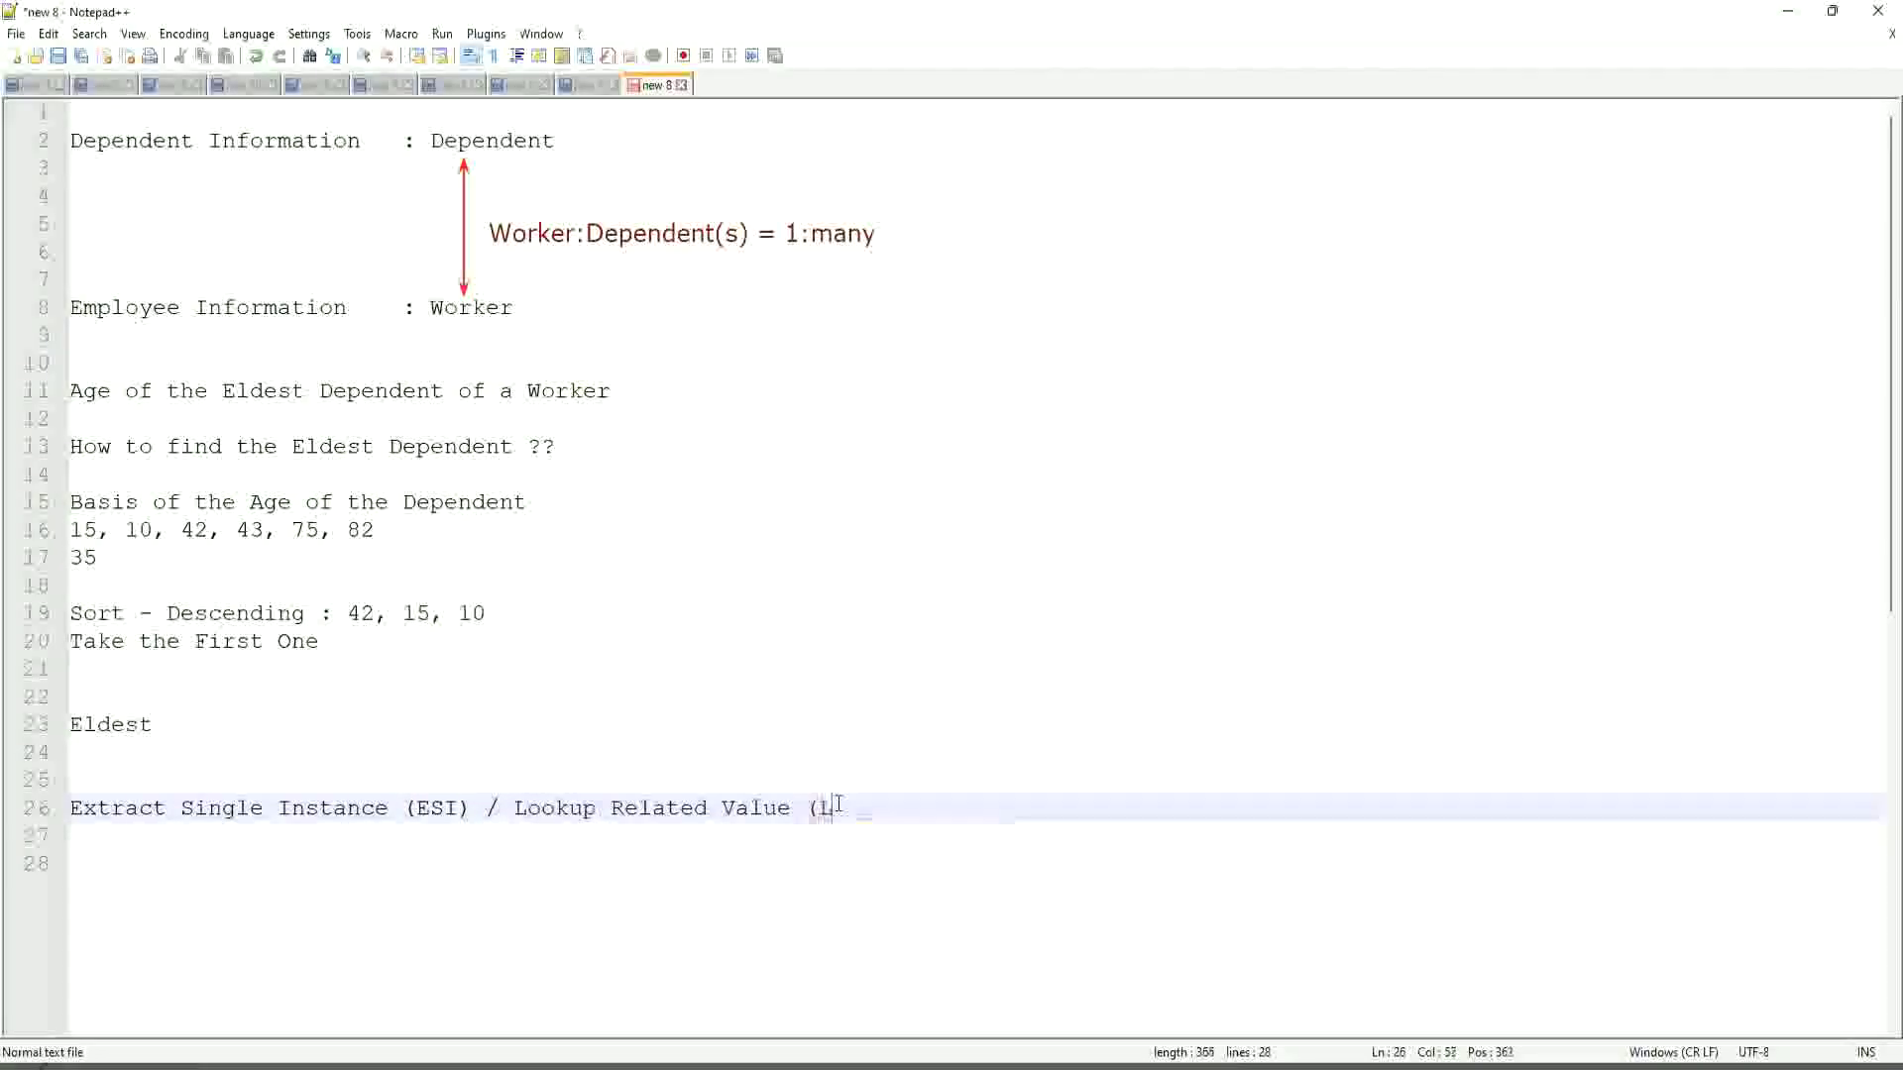
- Place the cursor at the end of the 'Eldest' line (line 23)
click(873, 734)
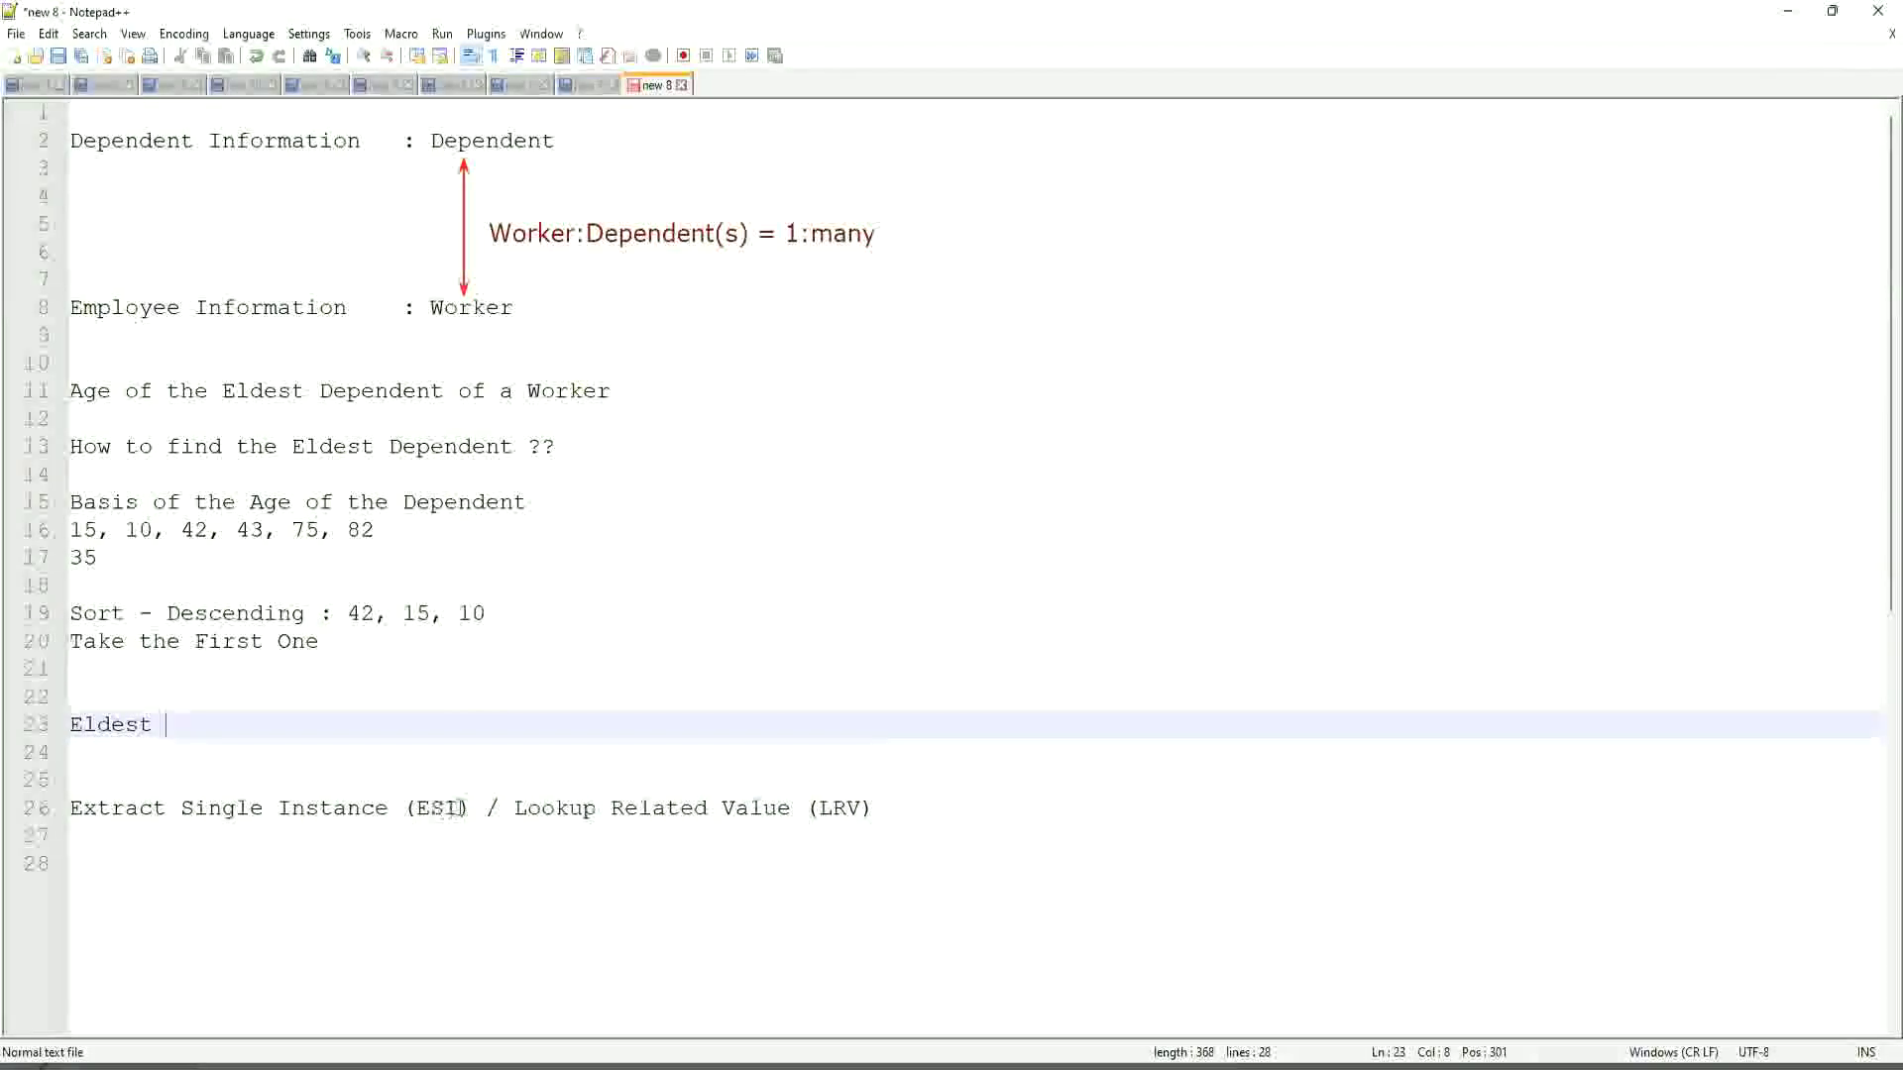
double_click(440, 807)
drag(481, 809, 391, 828)
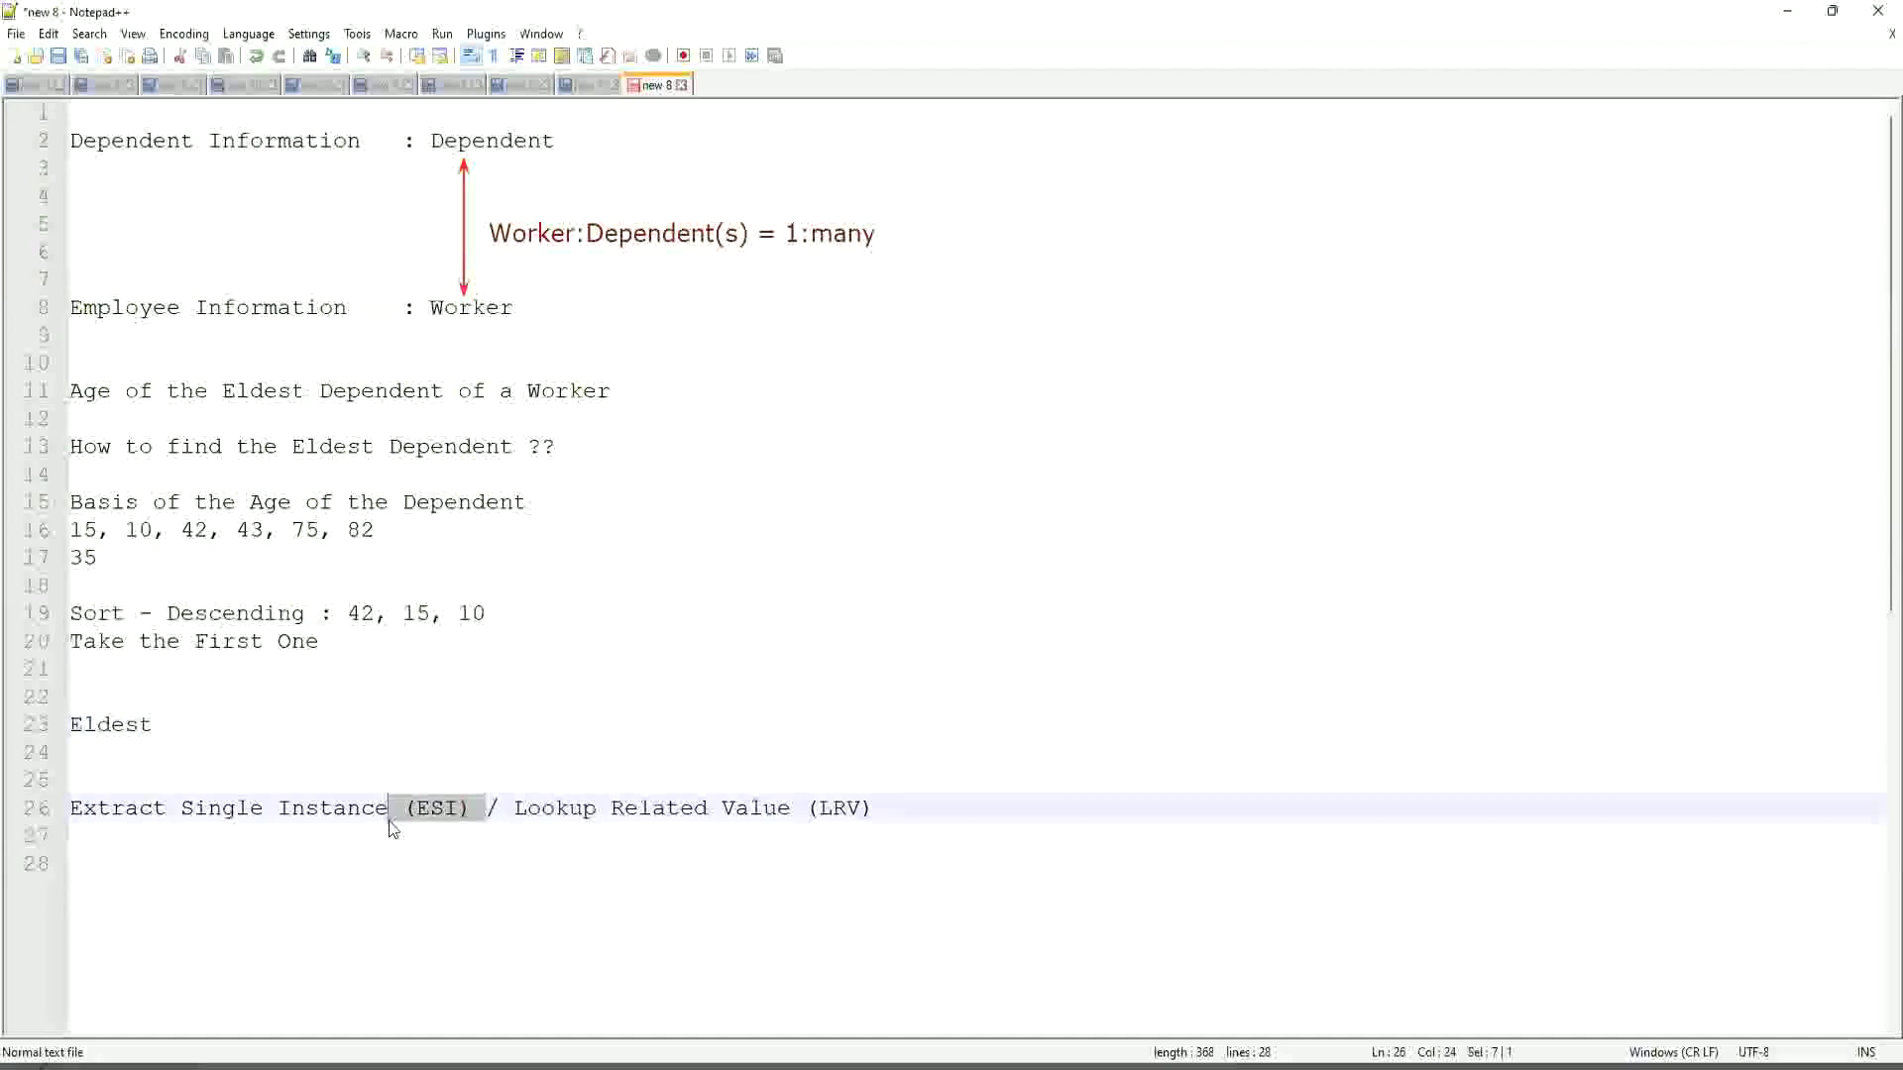
click(446, 809)
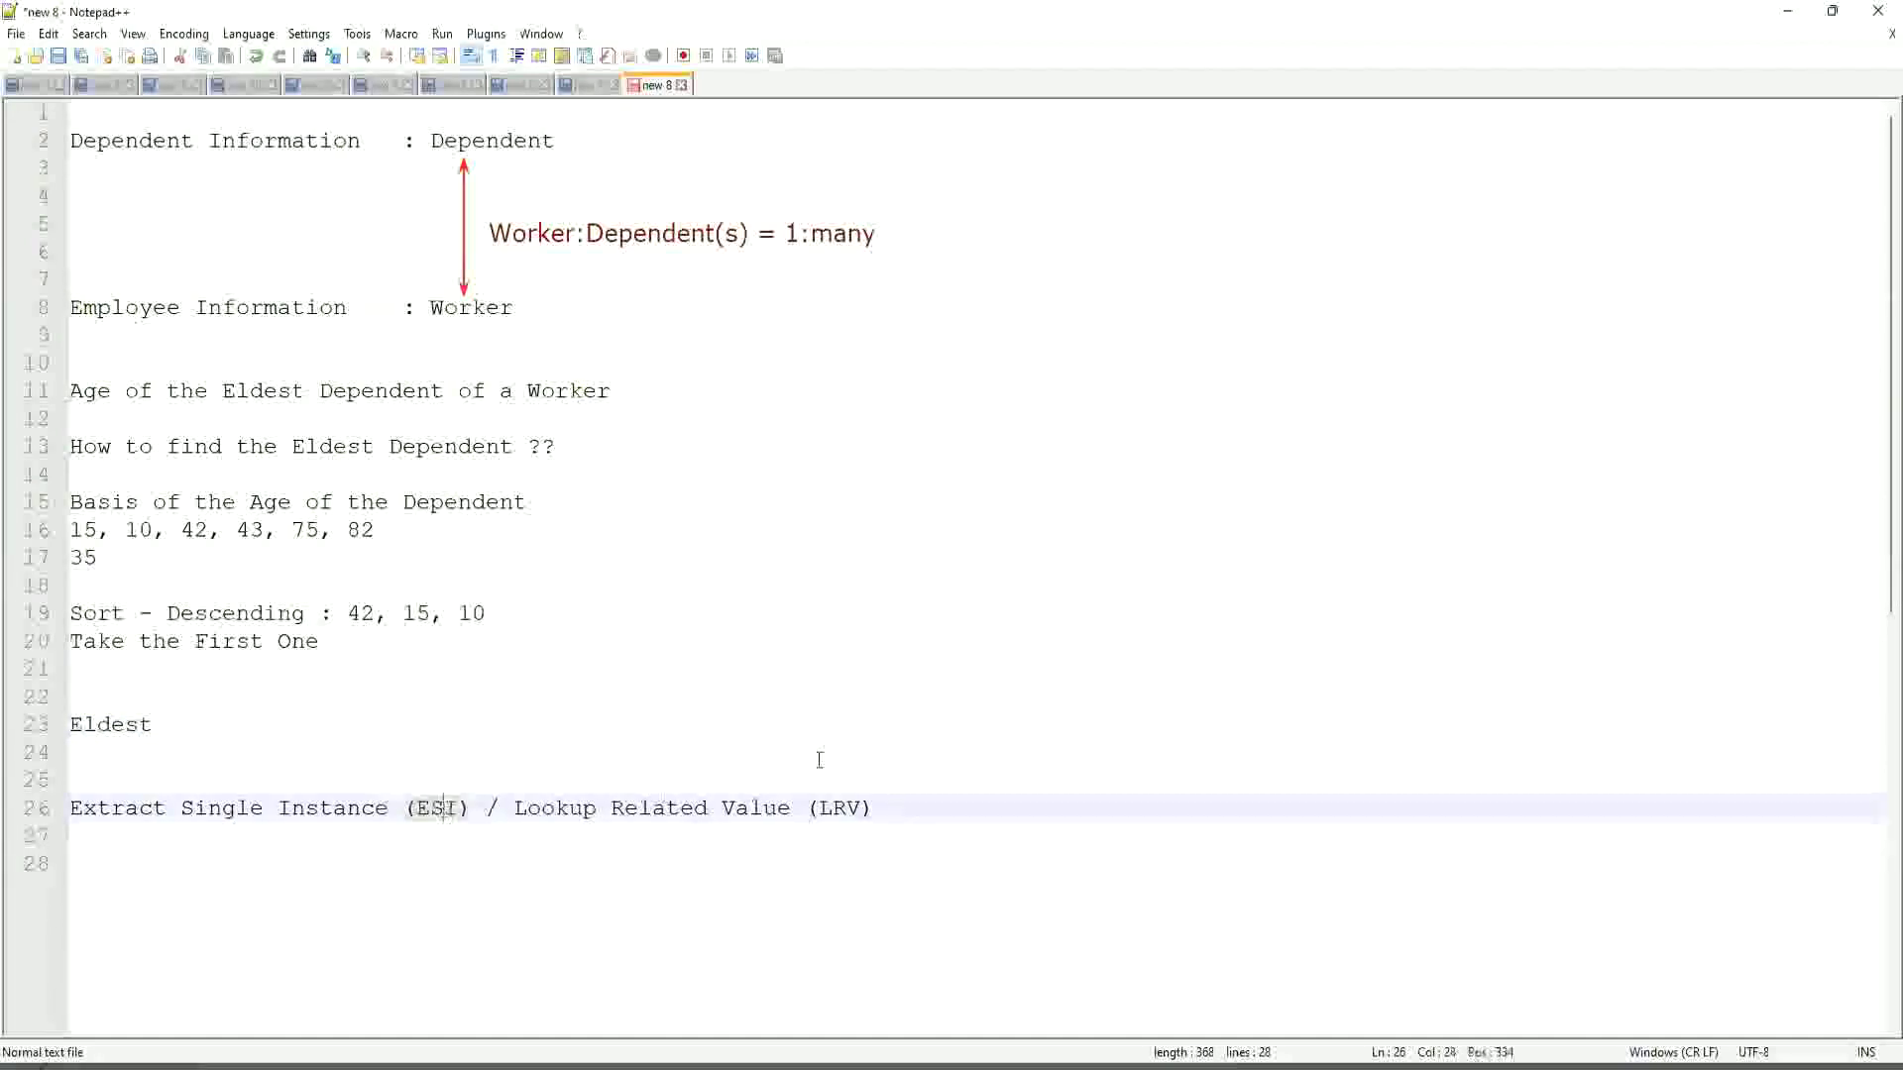
double_click(843, 808)
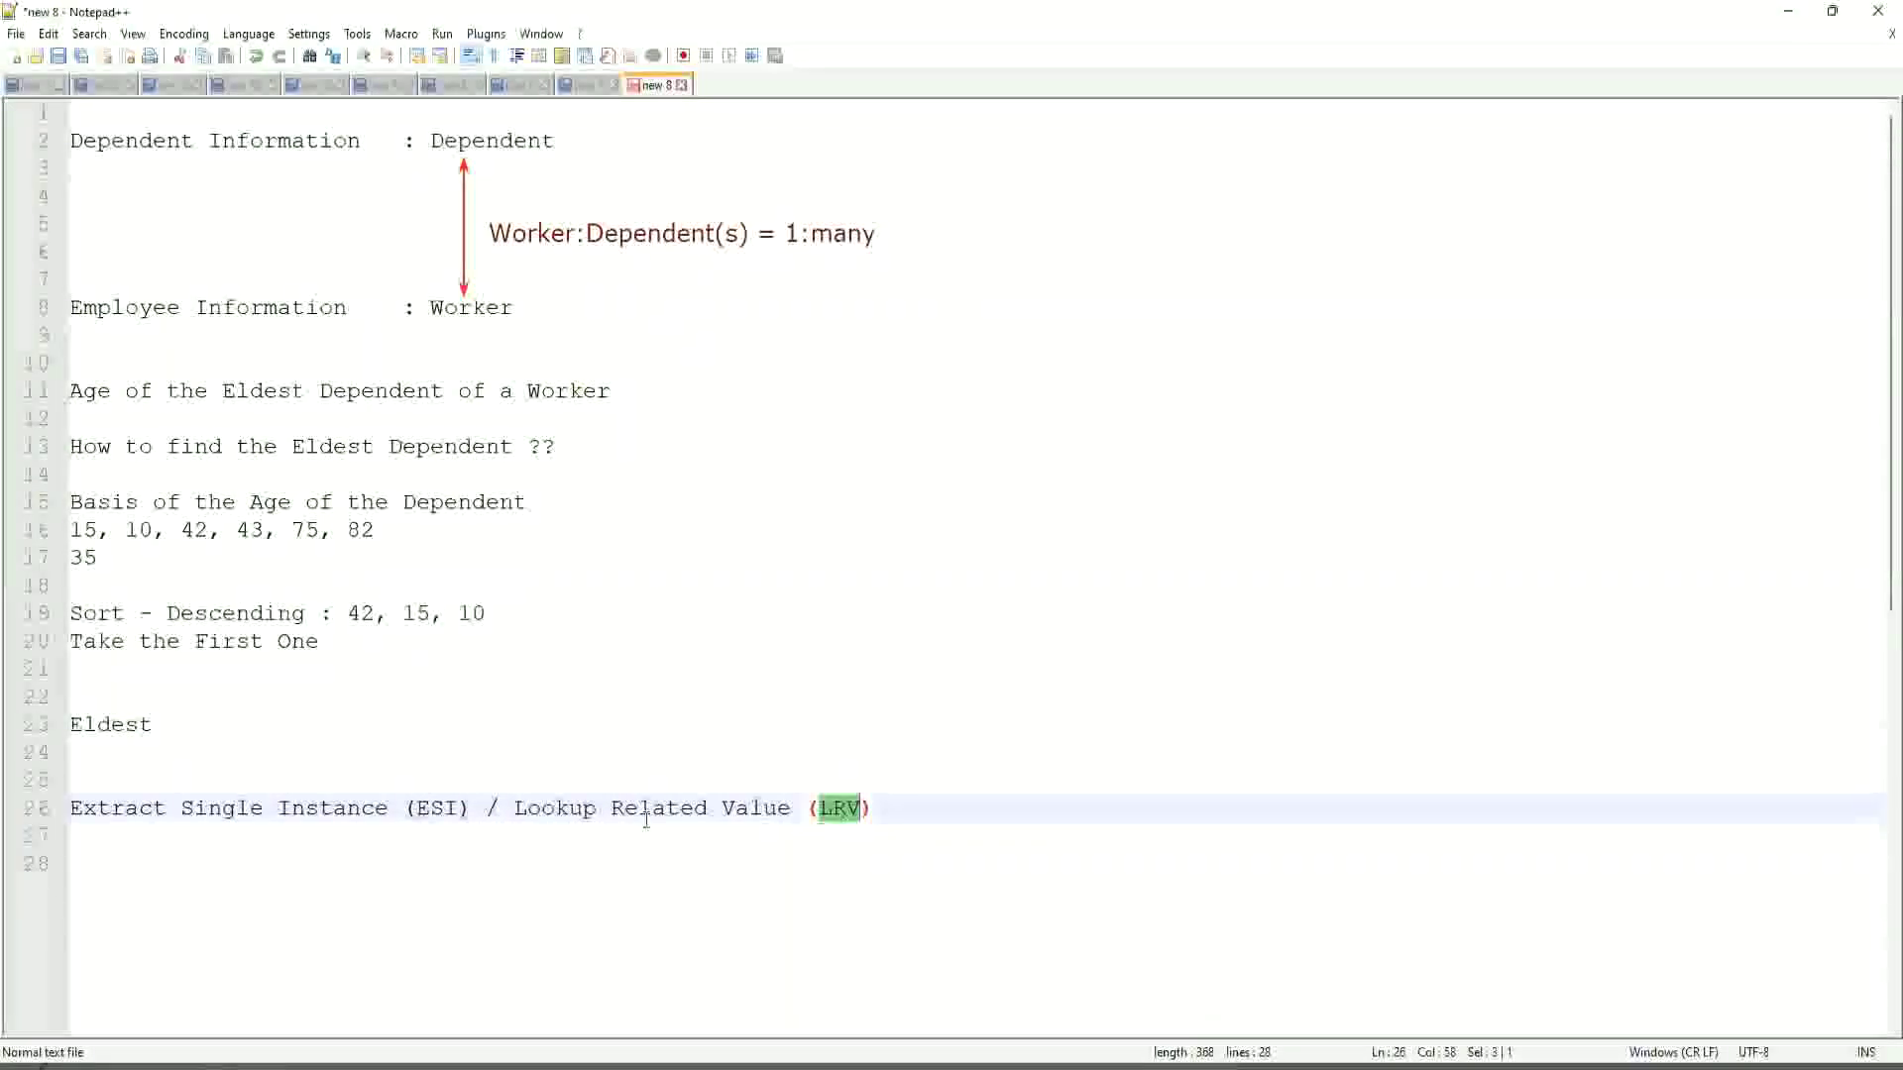
click(208, 807)
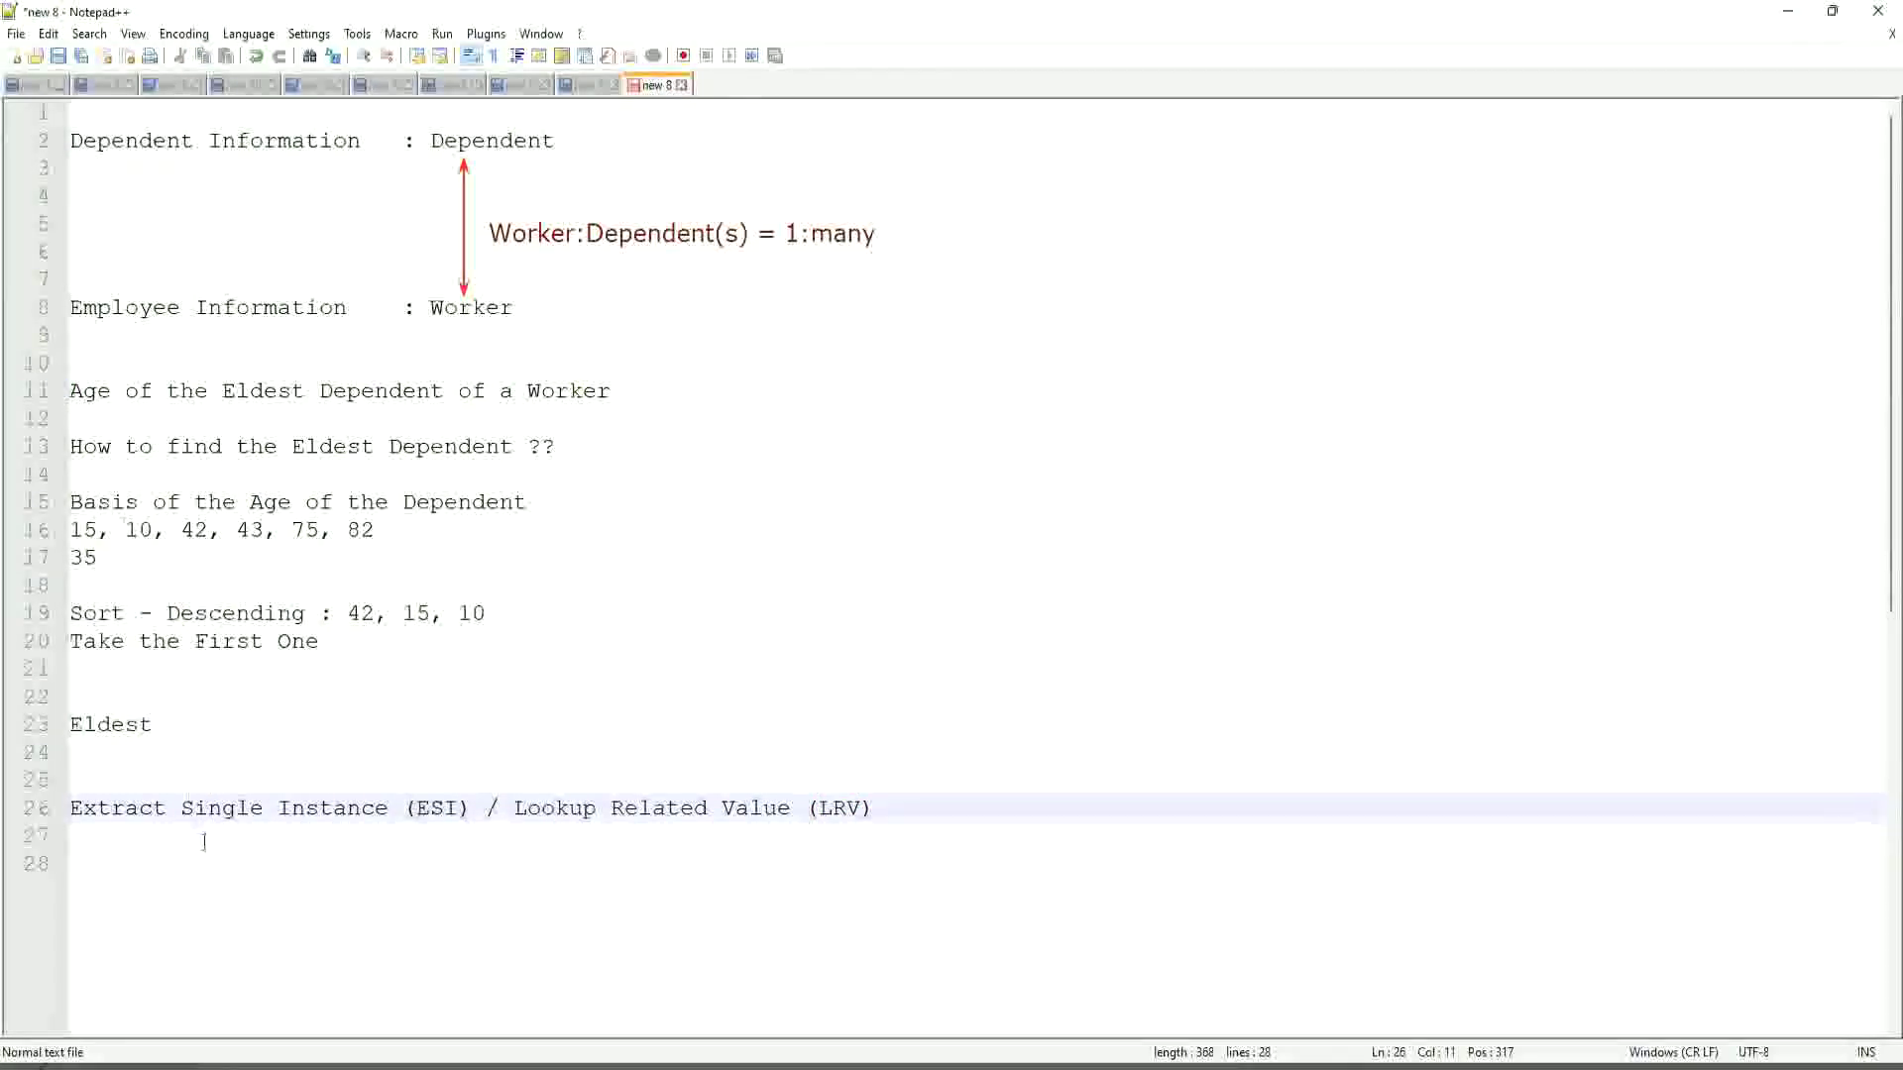
click(302, 806)
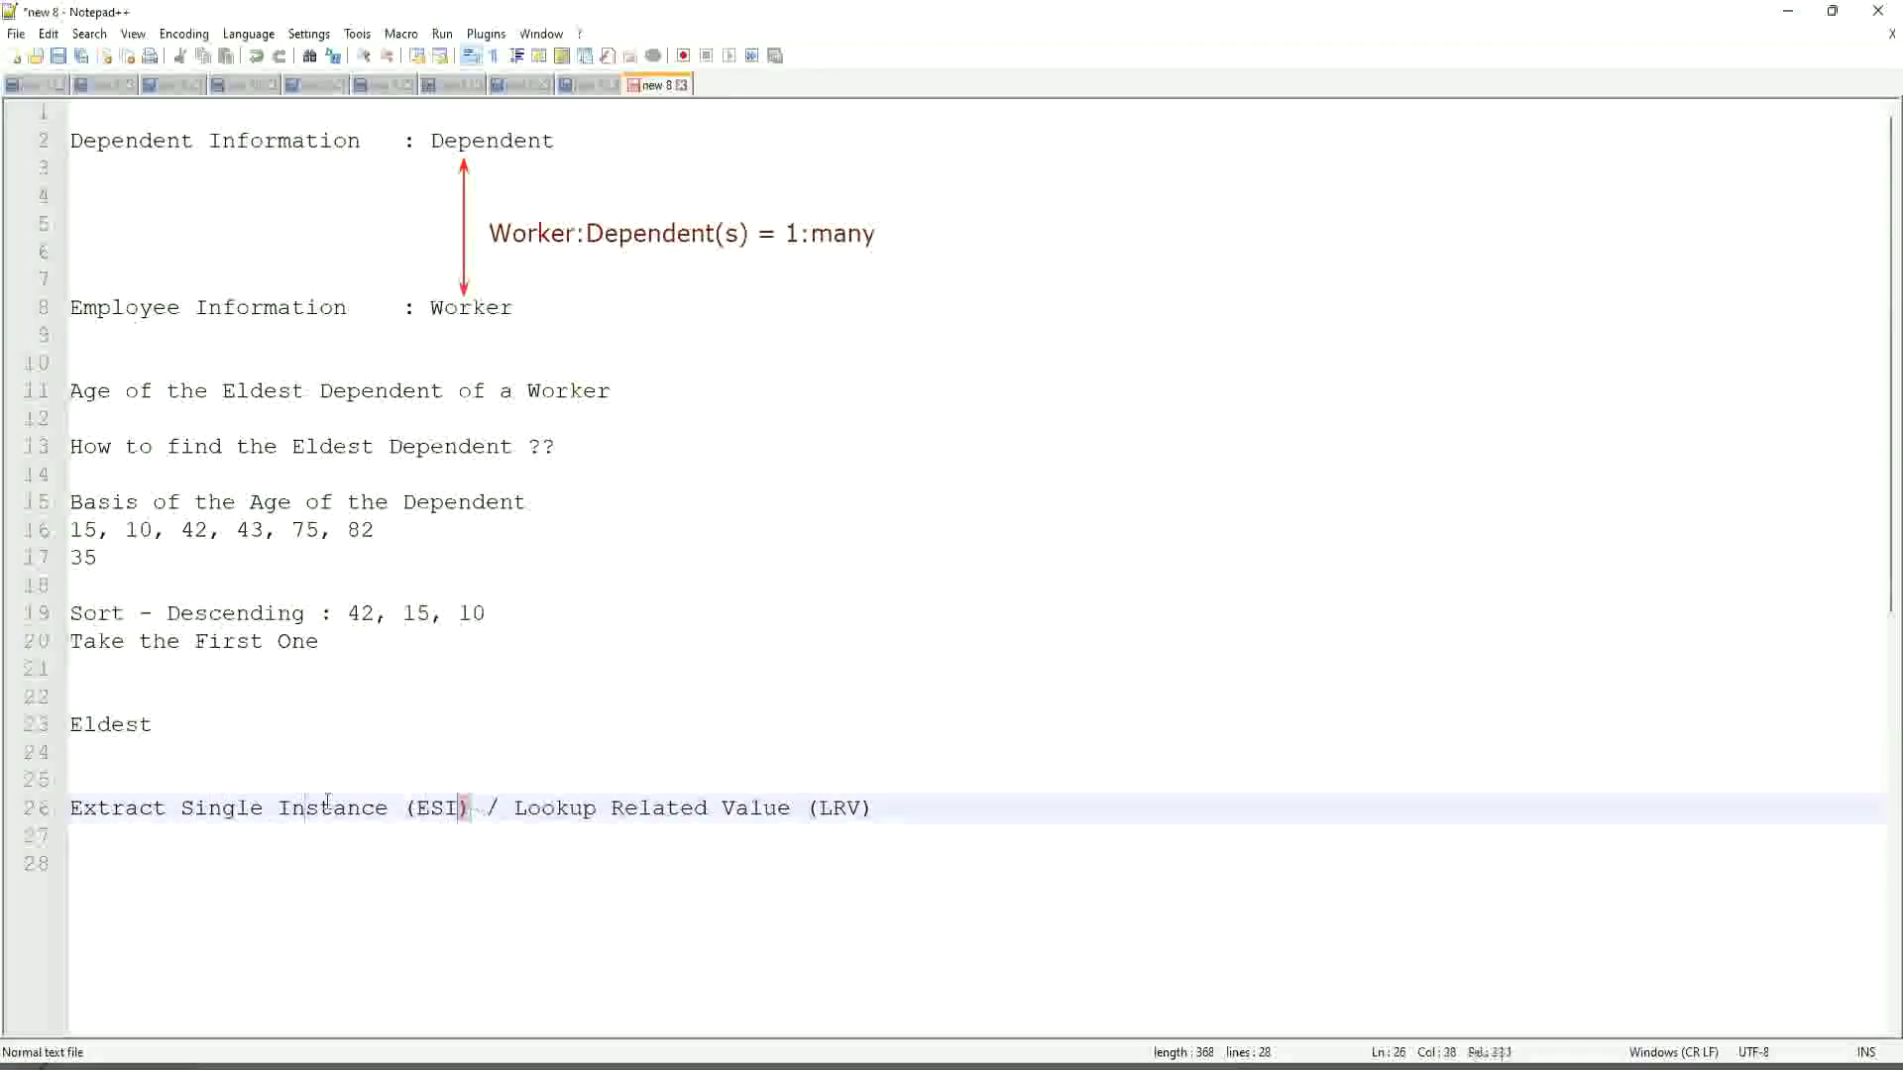
drag(474, 810, 18, 785)
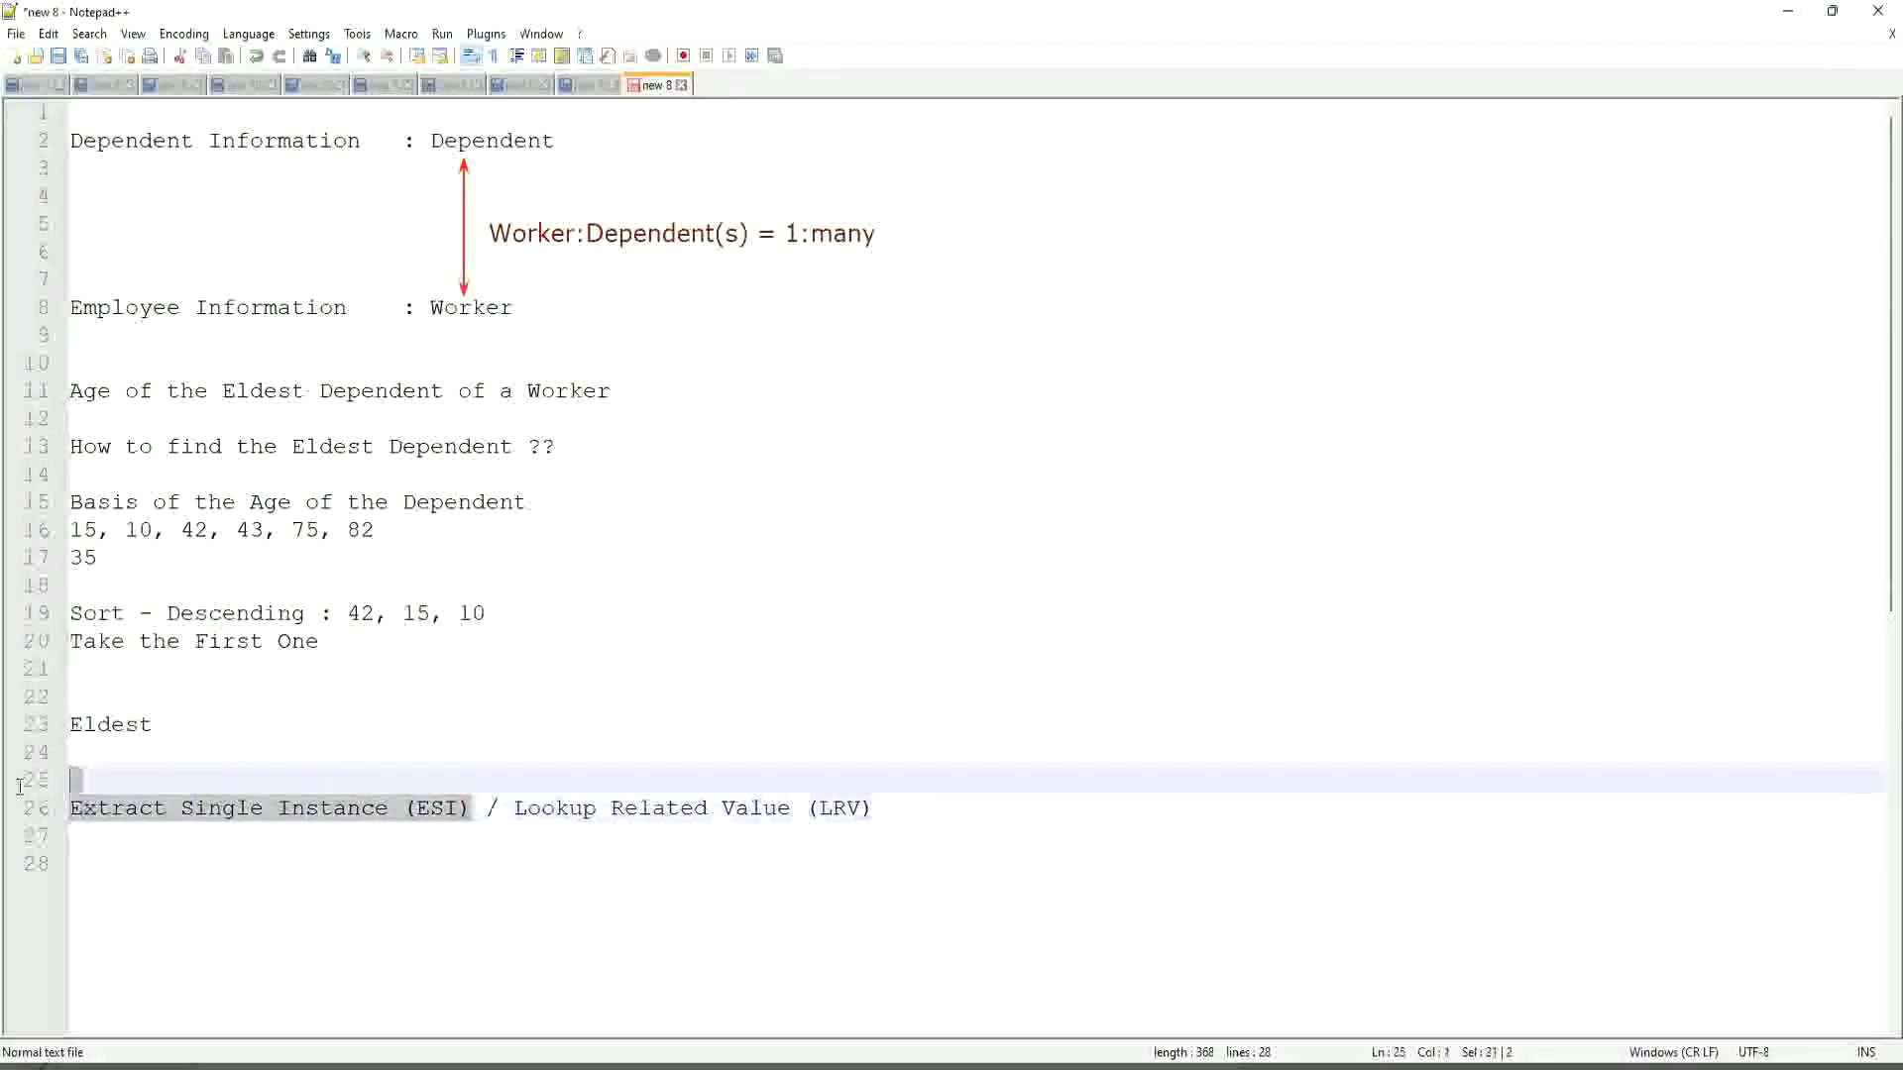
click(342, 808)
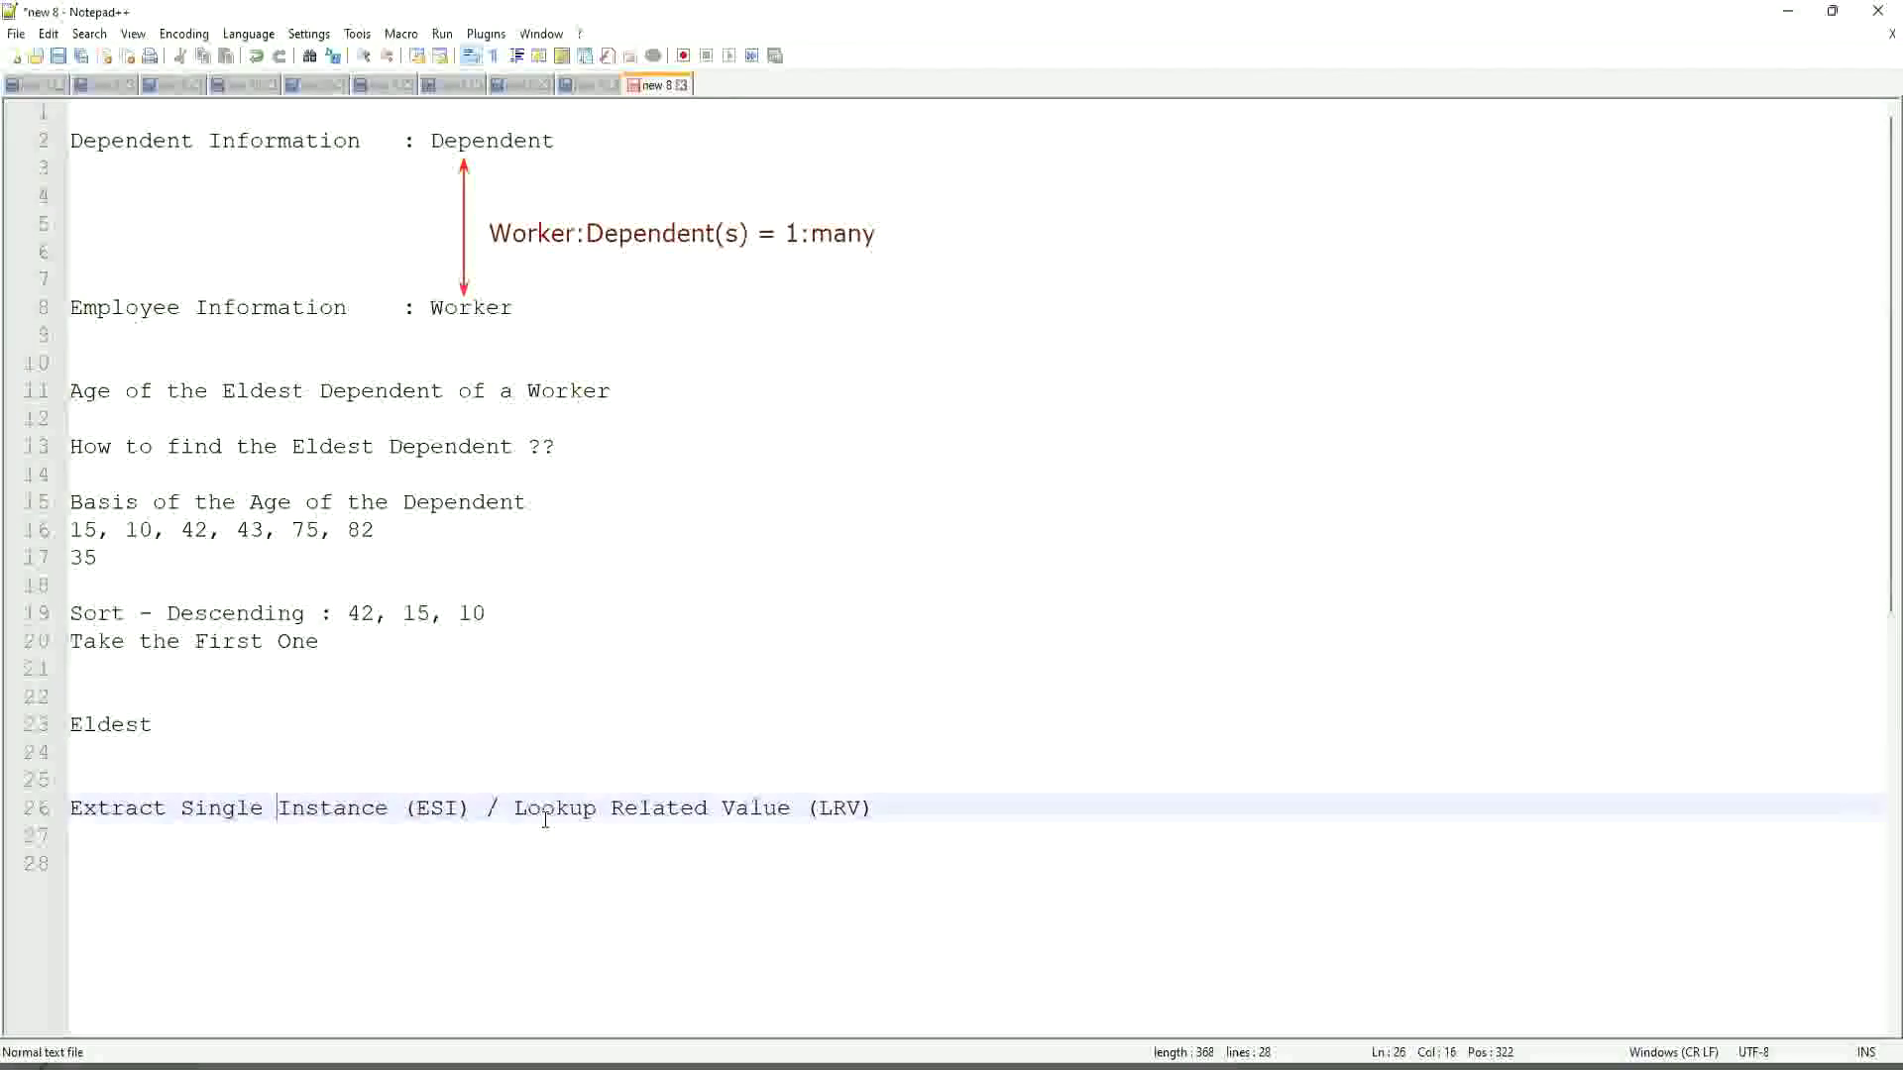
drag(511, 807, 791, 806)
drag(931, 808, 937, 806)
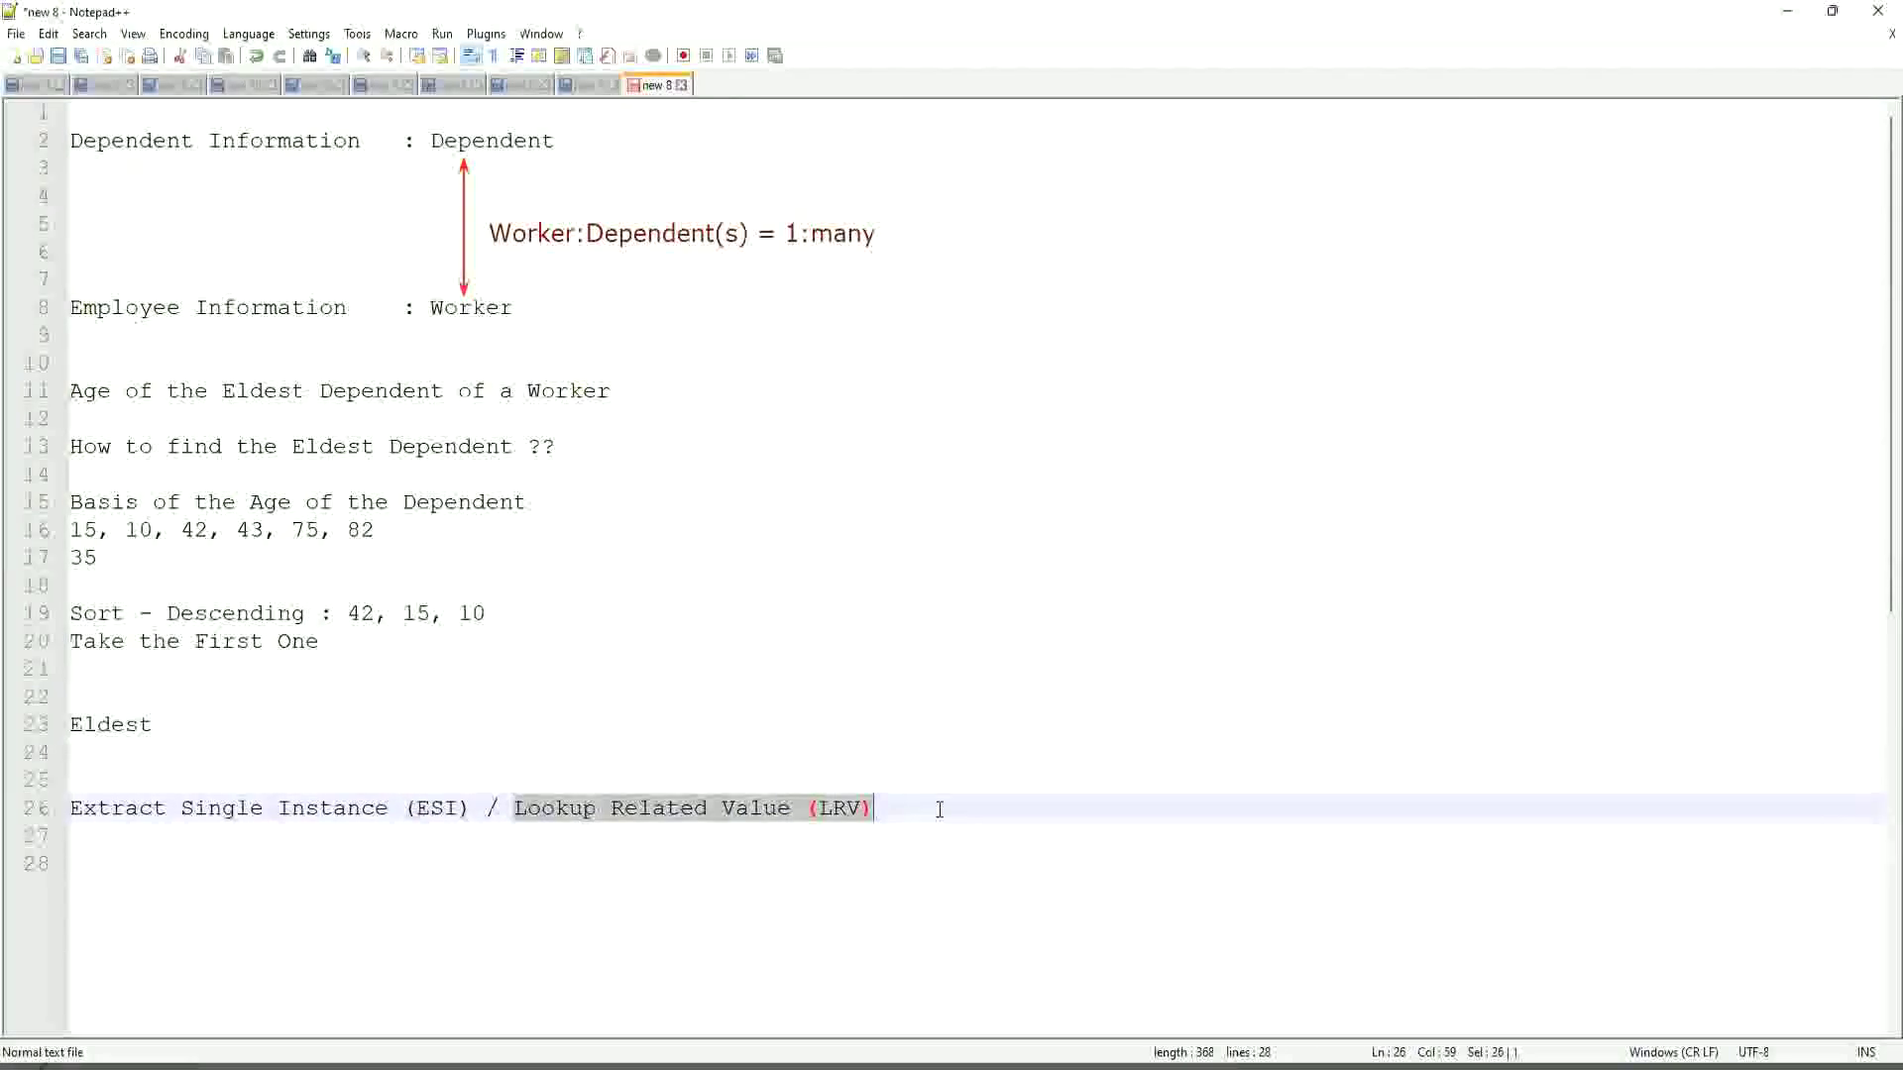
click(884, 699)
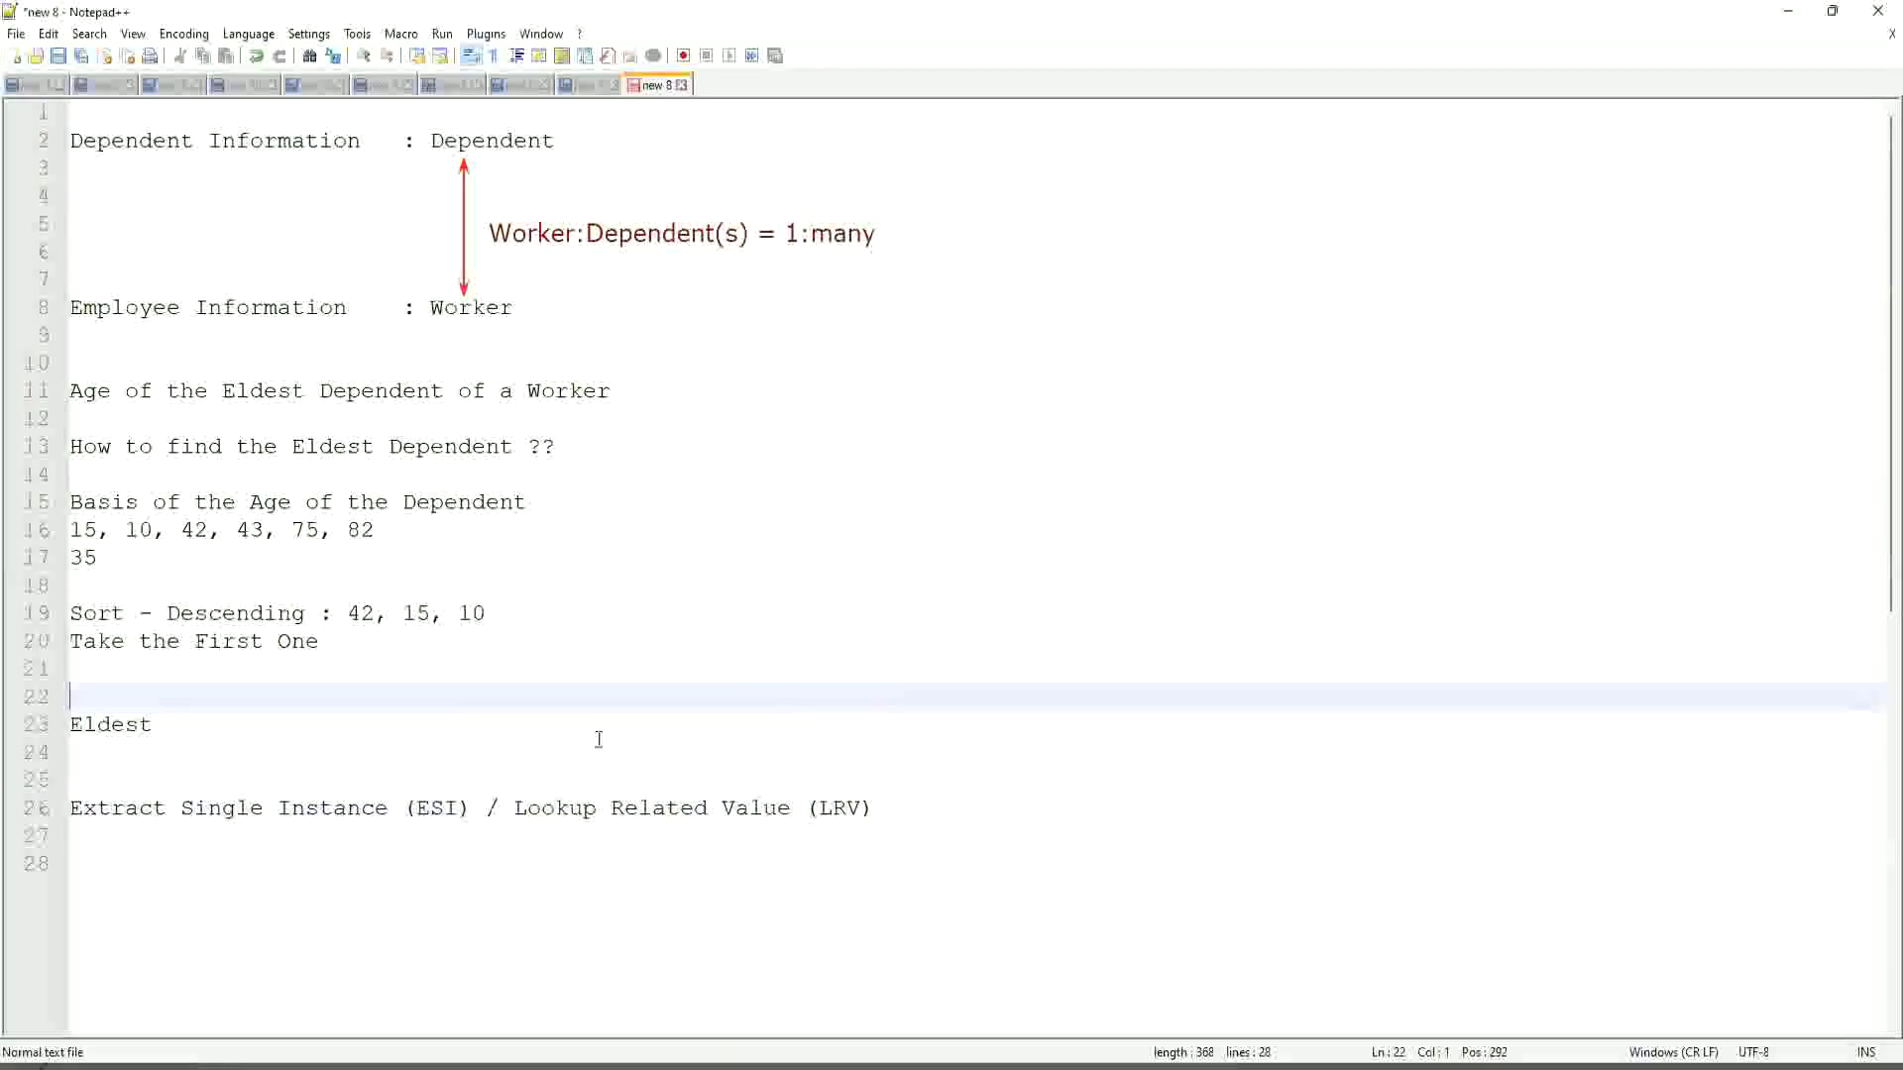
click(398, 755)
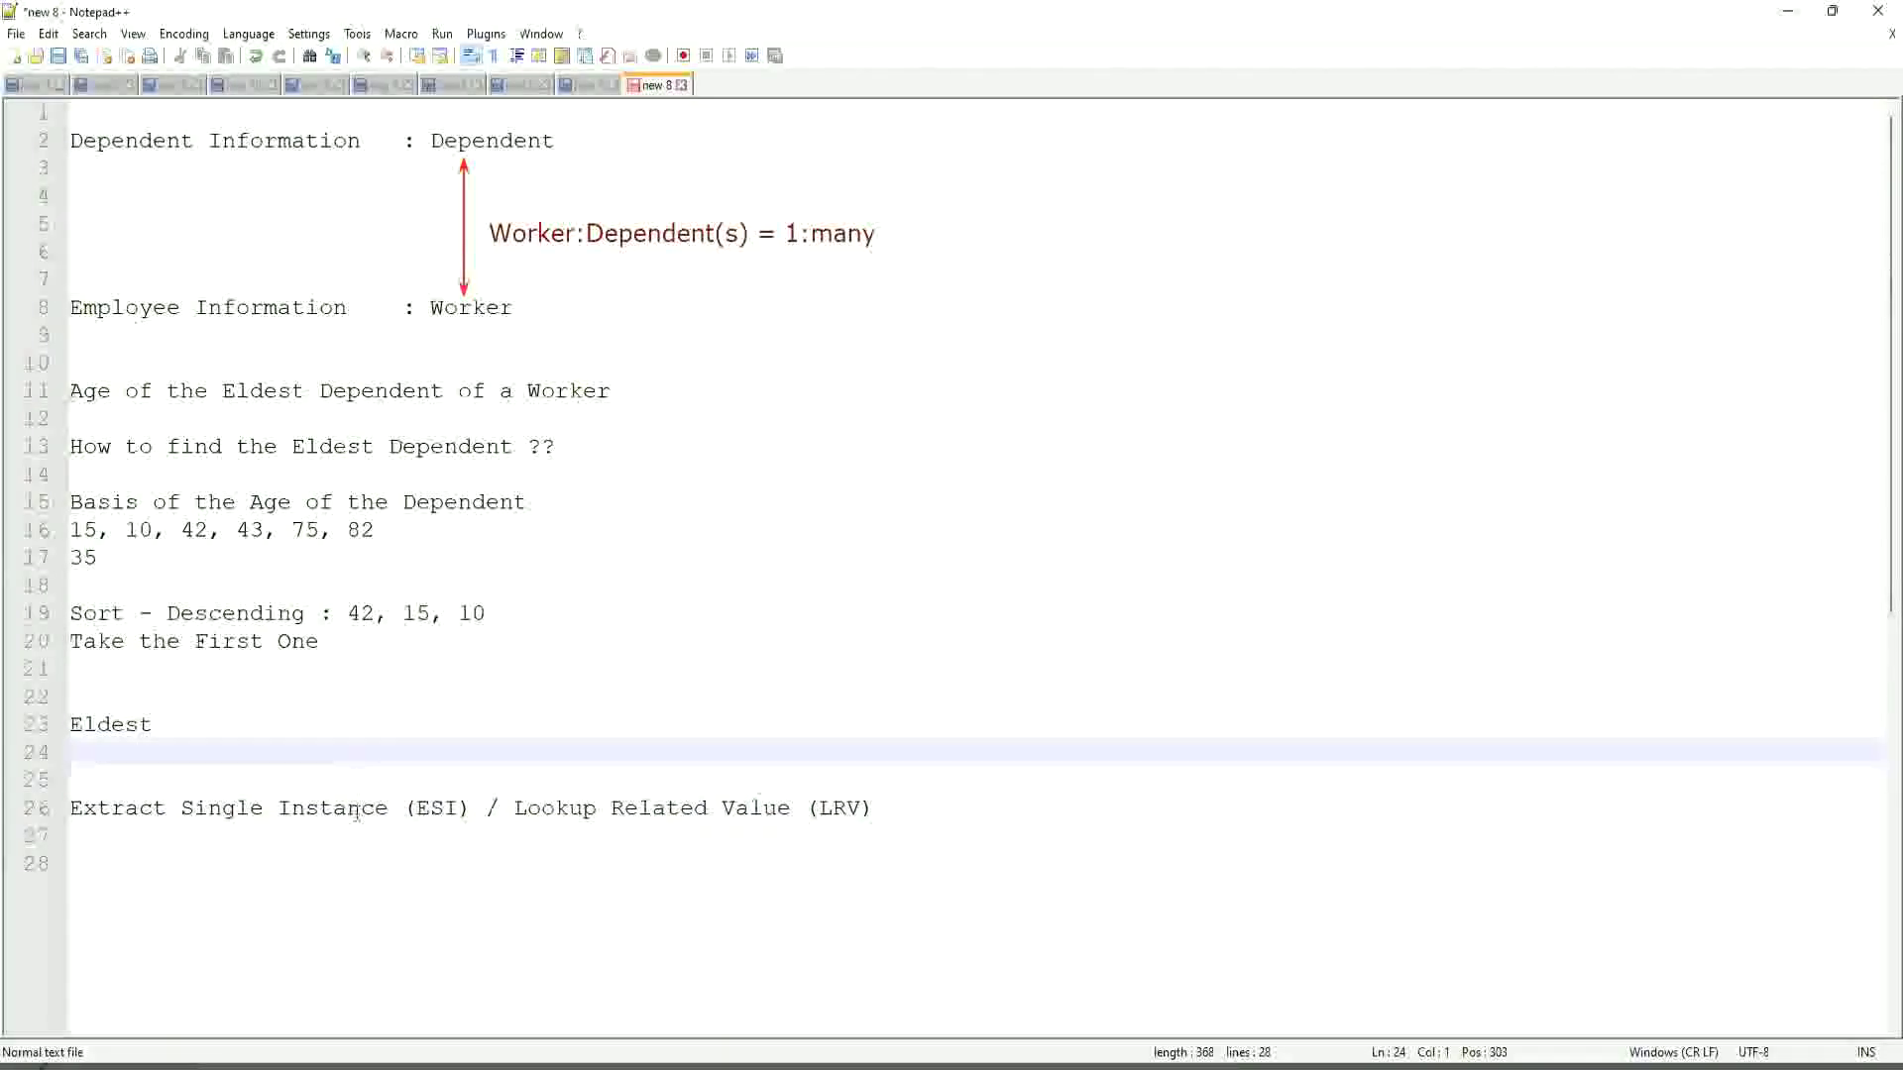
click(426, 808)
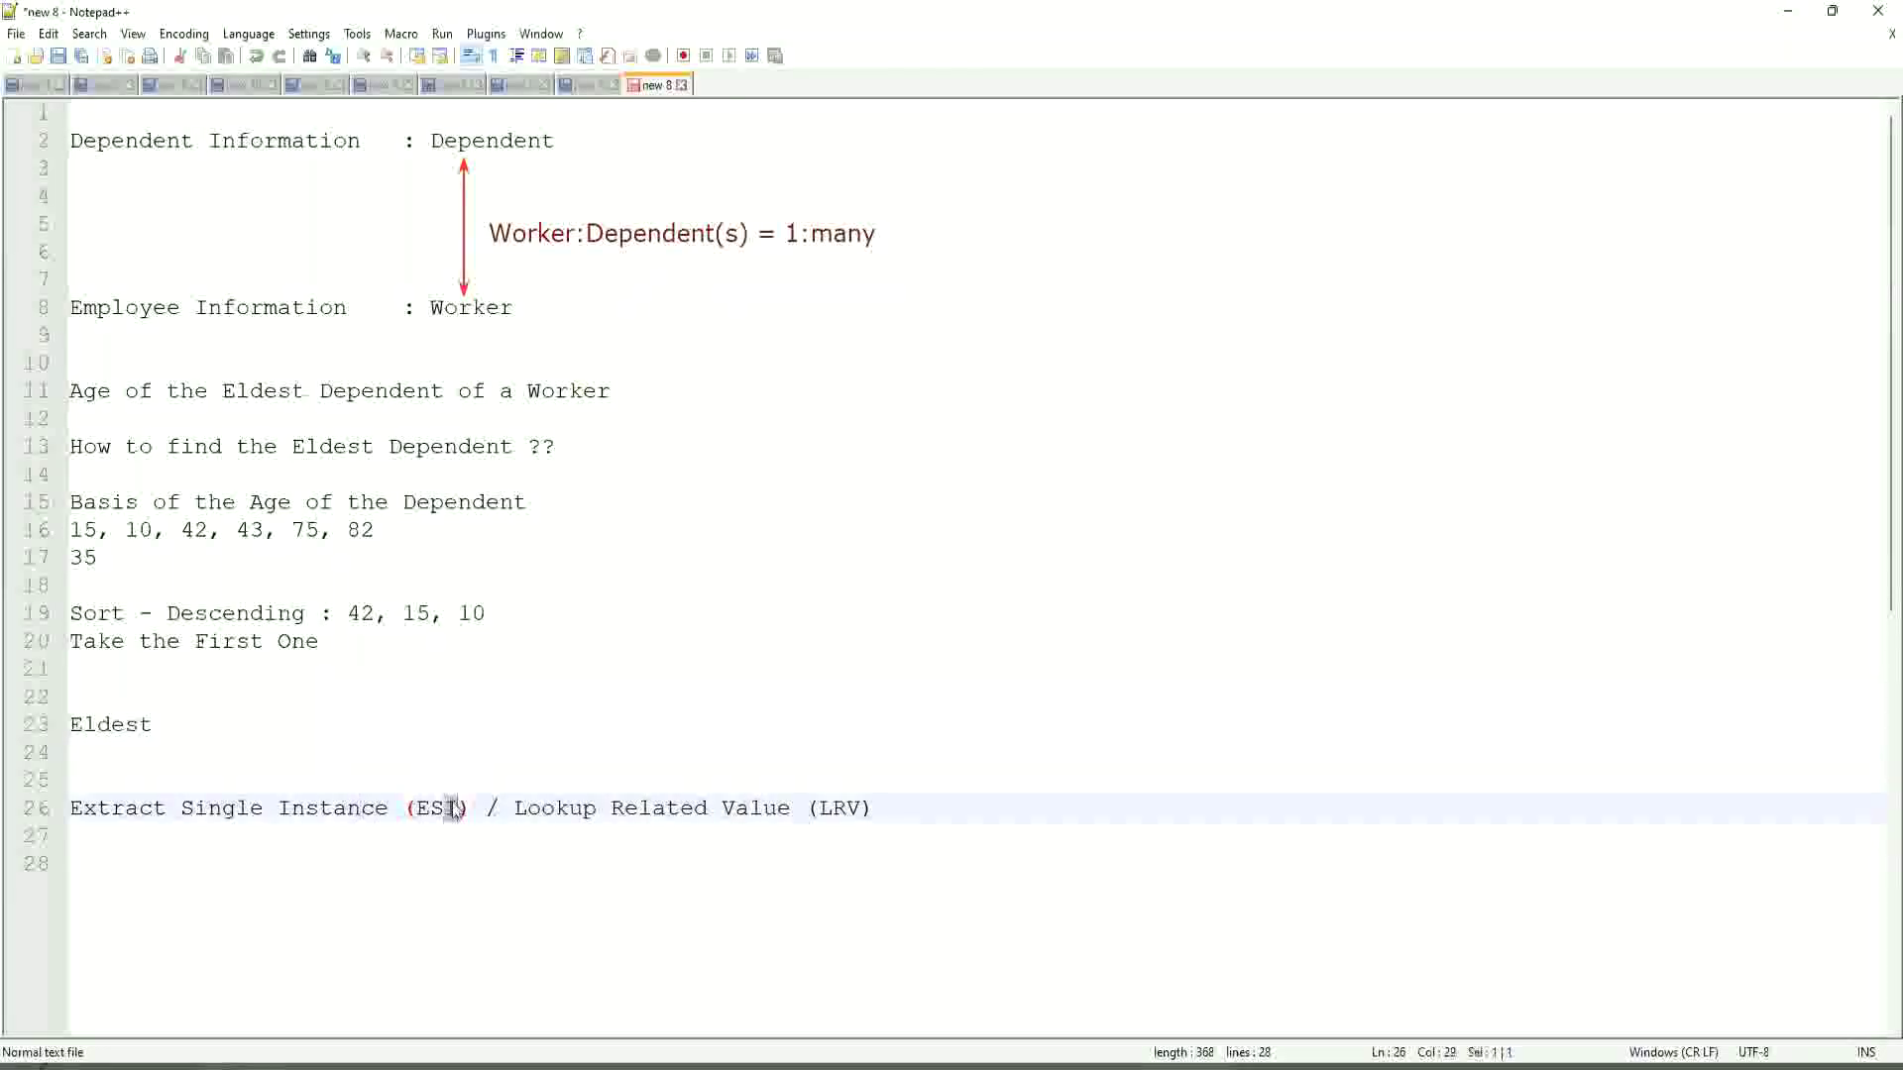